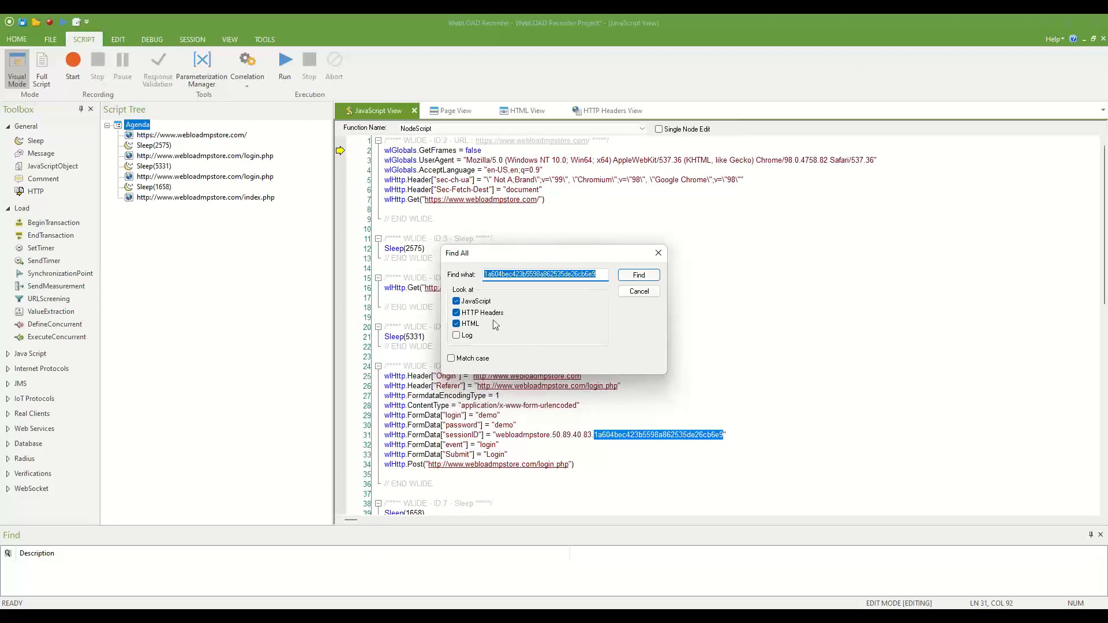
Search the JavaScript, HTTP Headers and HTML for the recorded sessionID hash value.
{"action": "left_click", "coordinate": [638, 275]}
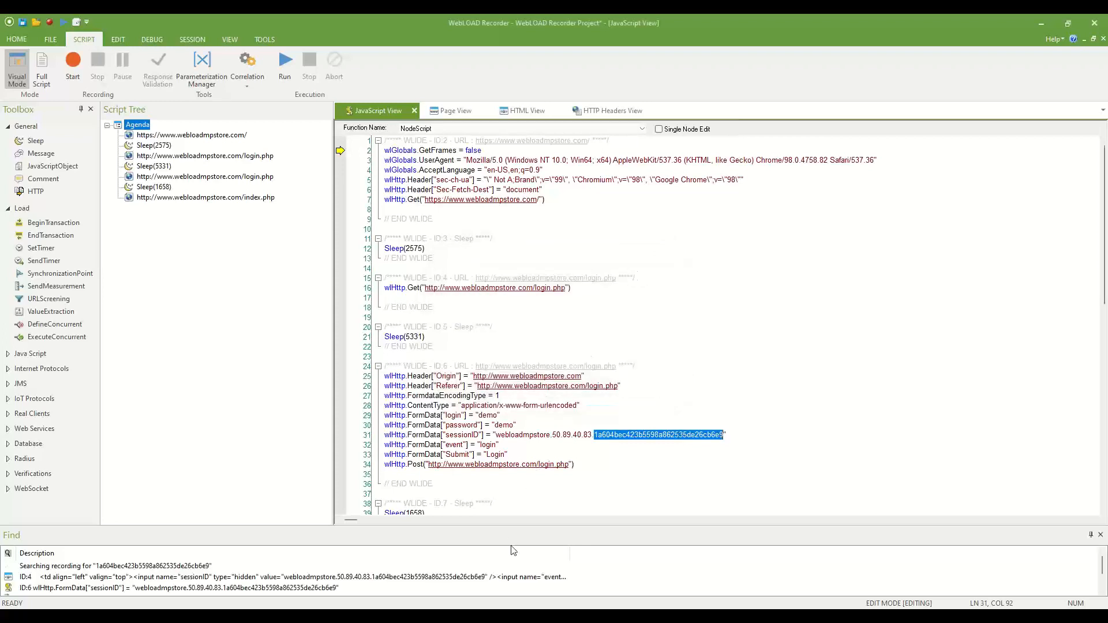
Enlarge the results list, compare the ID:4 and ID:6 hits, and open ID:4 in HTML View.
{"action": "left_click_drag", "start_coordinate": [515, 525], "coordinate": [519, 483]}
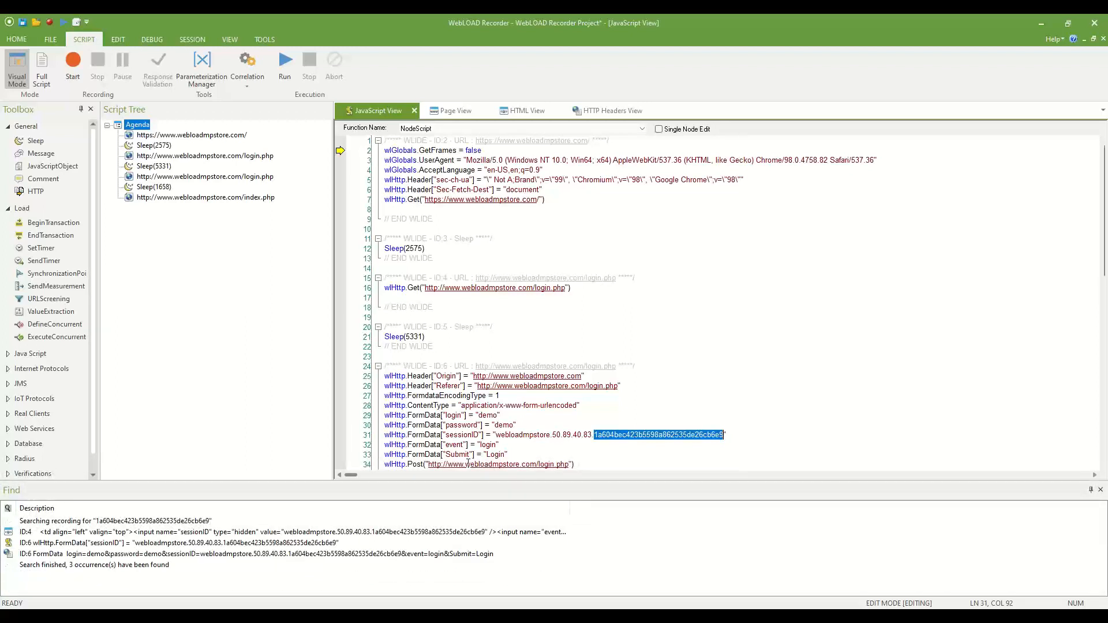
{"action": "double_click", "coordinate": [128, 547]}
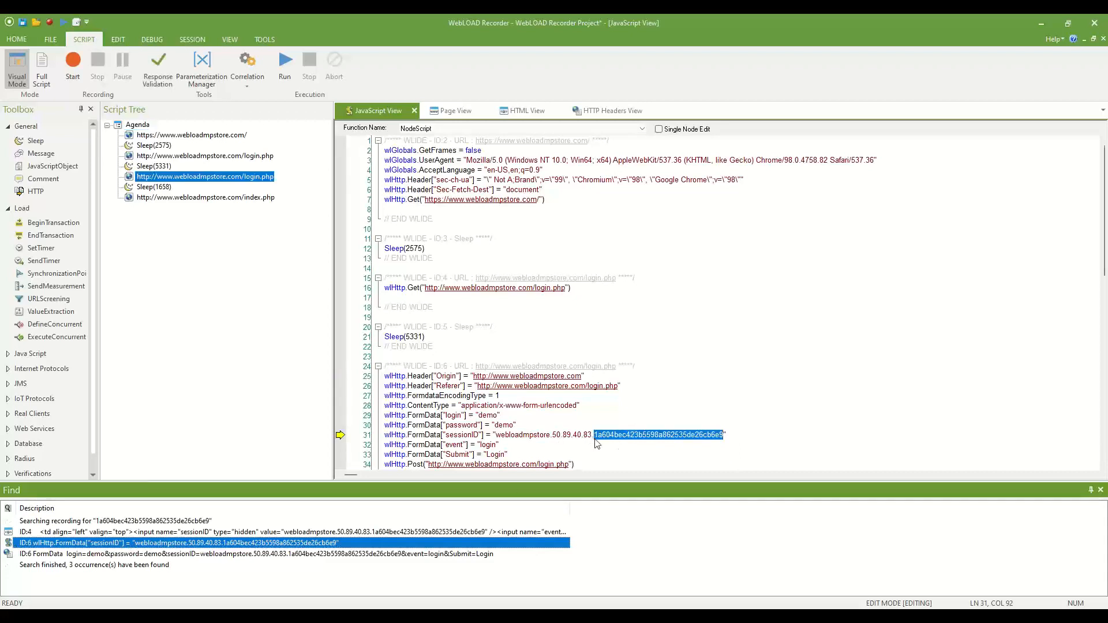
{"action": "left_click", "coordinate": [277, 532]}
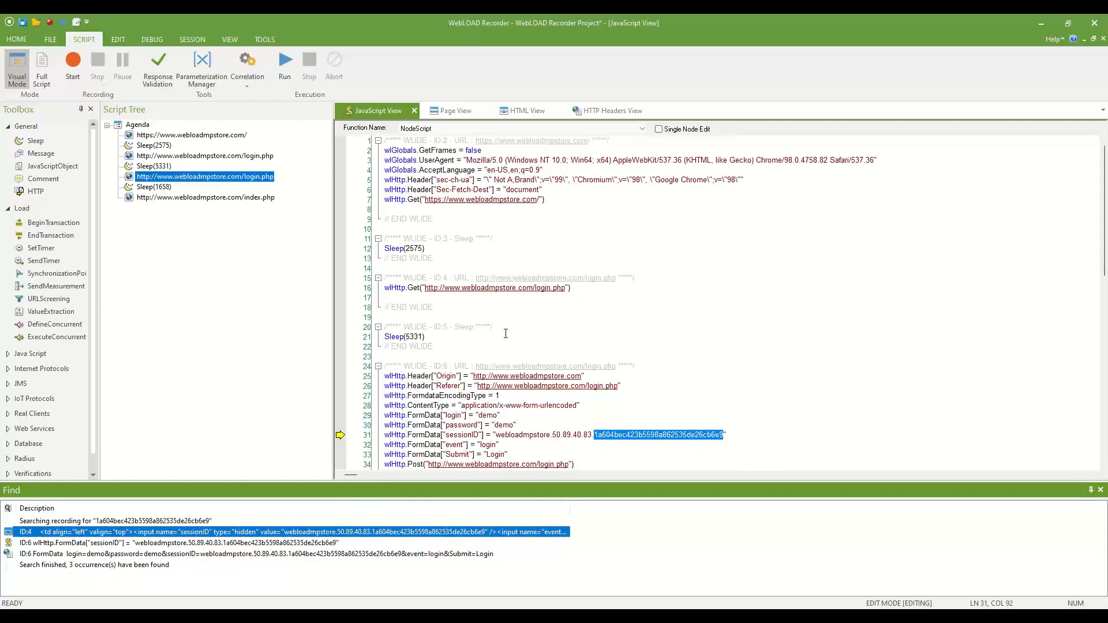
{"action": "left_click", "coordinate": [430, 367]}
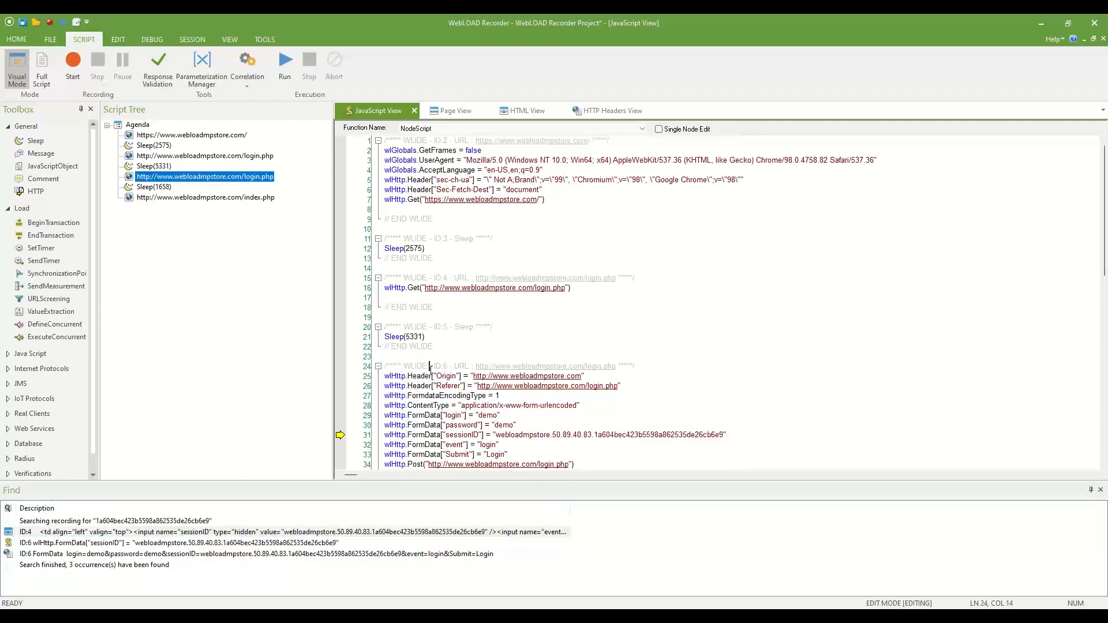
{"action": "left_click_drag", "start_coordinate": [455, 367], "coordinate": [422, 367]}
{"action": "left_click", "coordinate": [23, 544]}
{"action": "left_click", "coordinate": [33, 535]}
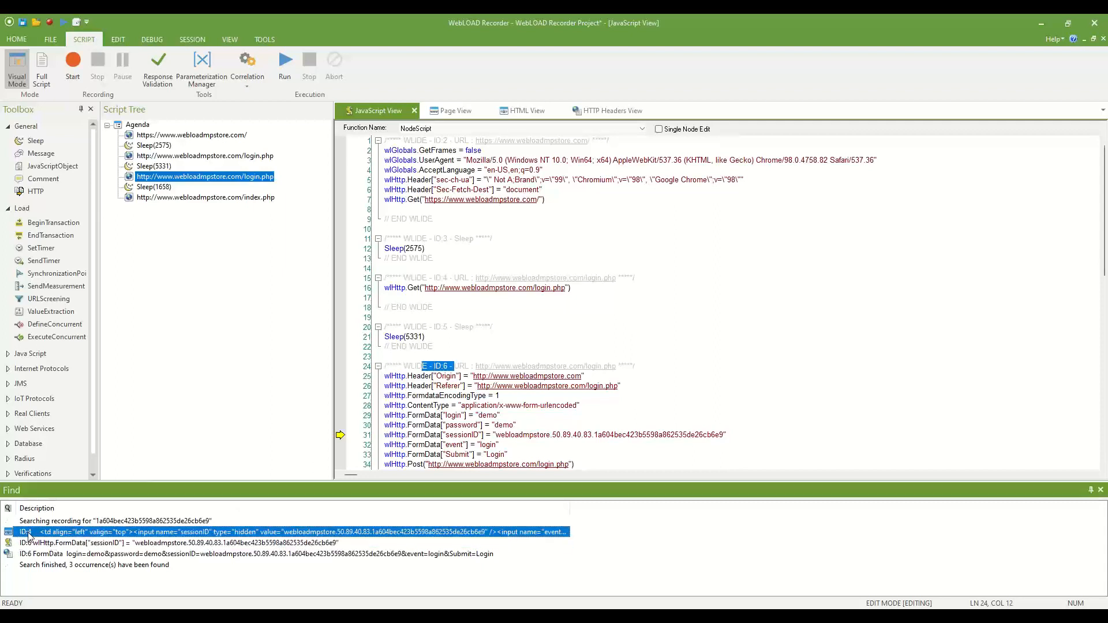
{"action": "left_click_drag", "start_coordinate": [391, 287], "coordinate": [518, 288]}
{"action": "left_click_drag", "start_coordinate": [422, 278], "coordinate": [447, 278]}
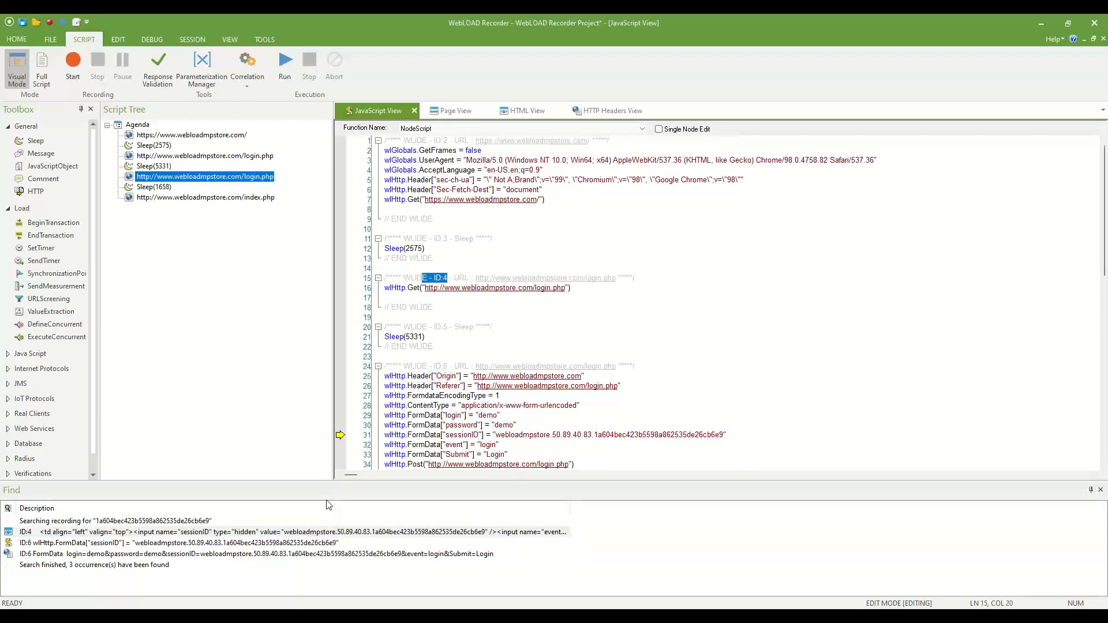
{"action": "double_click", "coordinate": [321, 532]}
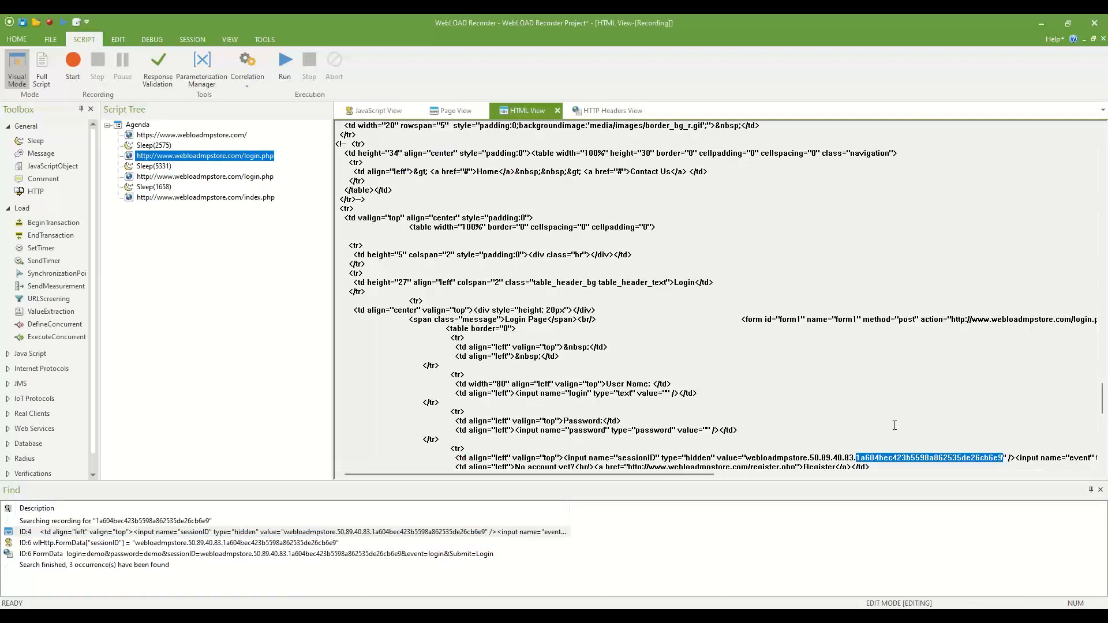
Compare the sessionID value in the login page HTML with the value posted on script line 31.
{"action": "scroll", "coordinate": [891, 424], "scroll_direction": "down", "scroll_amount": 3}
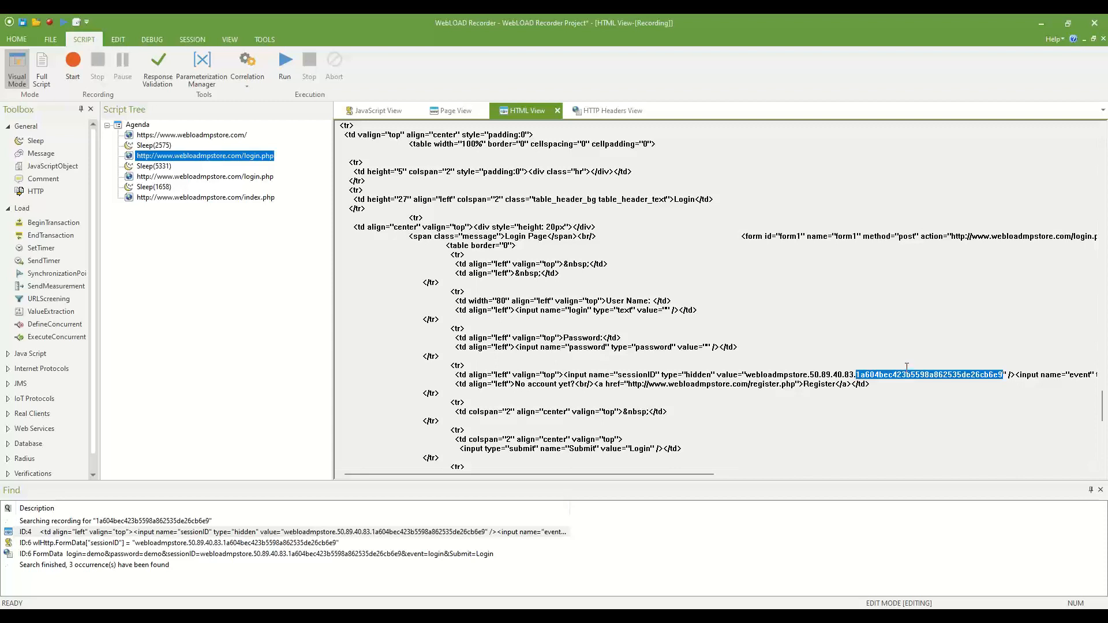
{"action": "left_click_drag", "start_coordinate": [743, 375], "coordinate": [1010, 380]}
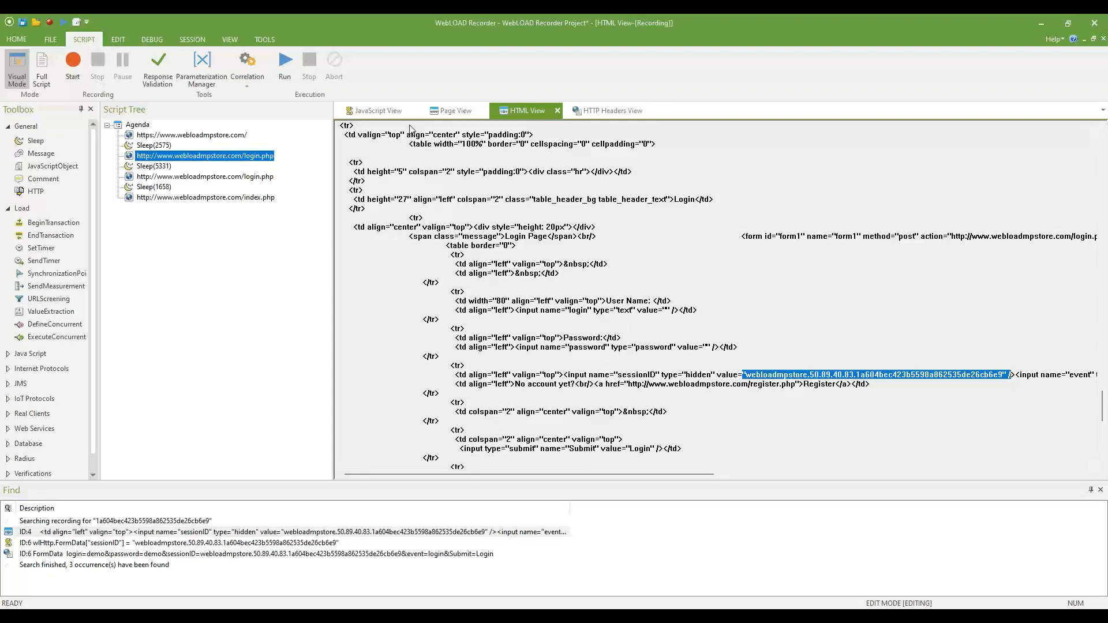
{"action": "left_click", "coordinate": [380, 111]}
{"action": "left_click", "coordinate": [479, 297]}
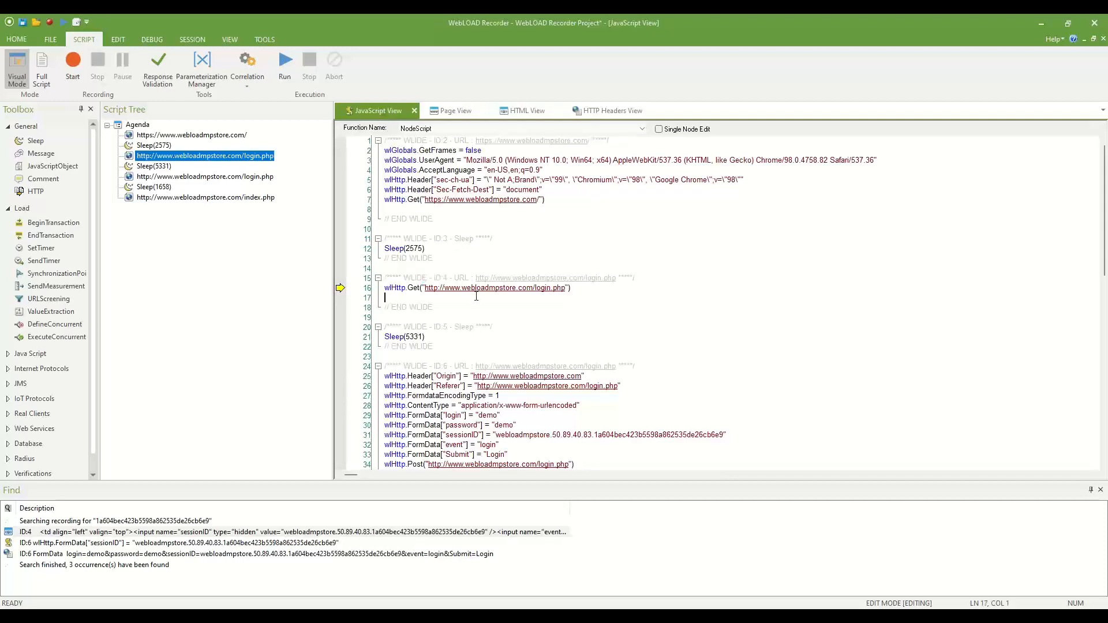
{"action": "scroll", "coordinate": [479, 296], "scroll_direction": "down", "scroll_amount": 1}
{"action": "left_click_drag", "start_coordinate": [494, 402], "coordinate": [745, 408]}
{"action": "left_click", "coordinate": [745, 408]}
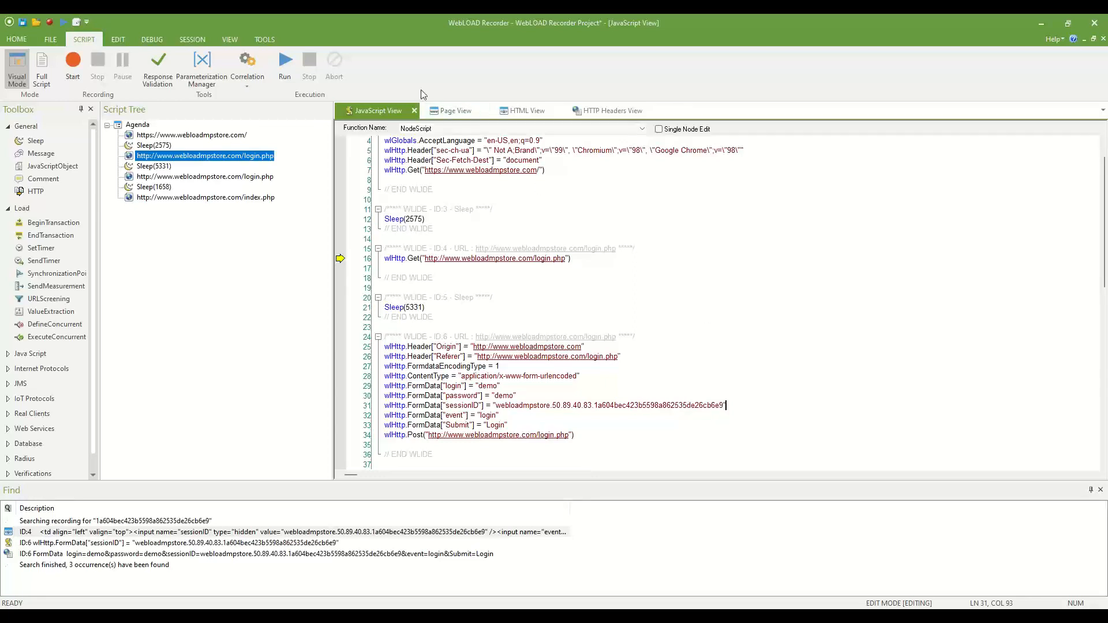
Select the entire hidden sessionID input tag in HTML View, then go back to JavaScript View.
{"action": "left_click", "coordinate": [526, 113]}
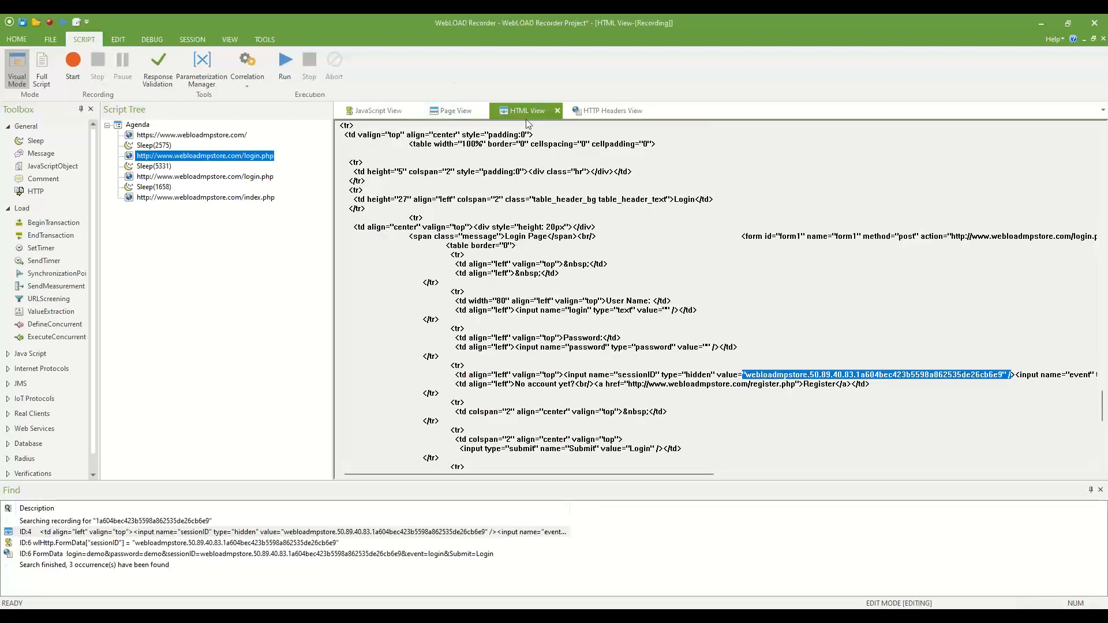
{"action": "left_click", "coordinate": [847, 376]}
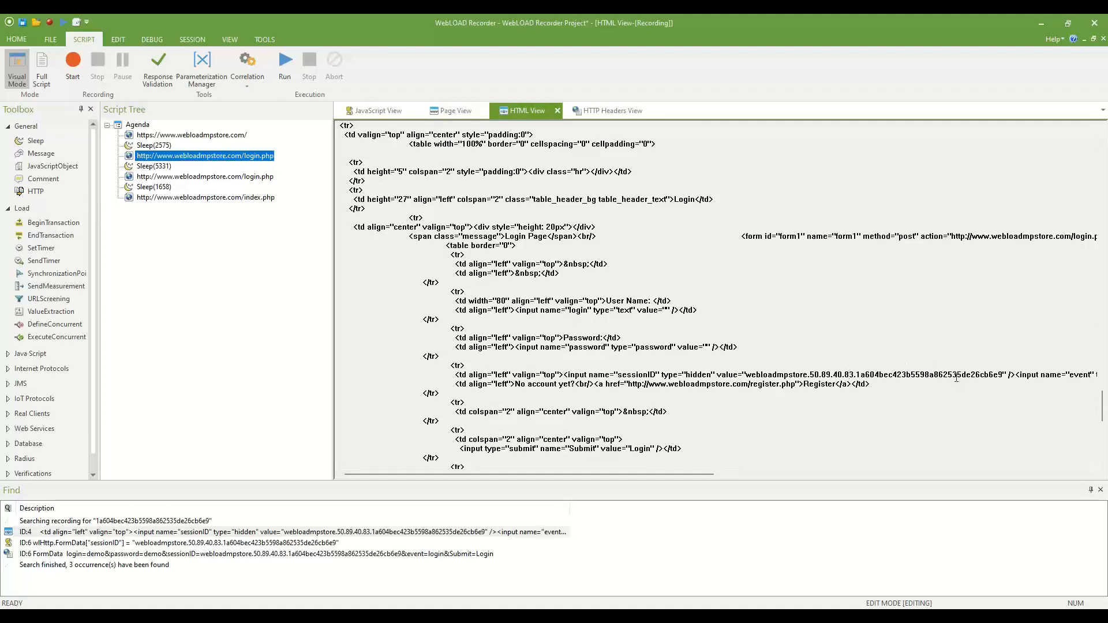
{"action": "left_click_drag", "start_coordinate": [988, 376], "coordinate": [761, 375]}
{"action": "left_click", "coordinate": [762, 376]}
{"action": "left_click_drag", "start_coordinate": [745, 375], "coordinate": [615, 375]}
{"action": "left_click", "coordinate": [615, 375]}
{"action": "left_click_drag", "start_coordinate": [563, 374], "coordinate": [649, 374]}
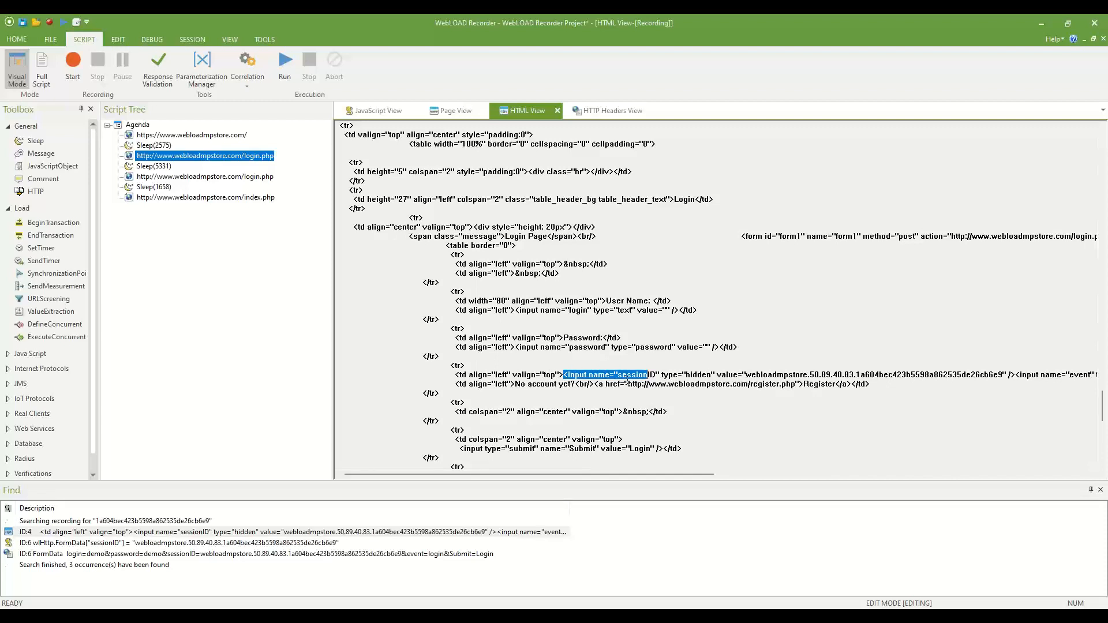
{"action": "left_click", "coordinate": [627, 383]}
{"action": "double_click", "coordinate": [601, 376]}
{"action": "left_click", "coordinate": [707, 381]}
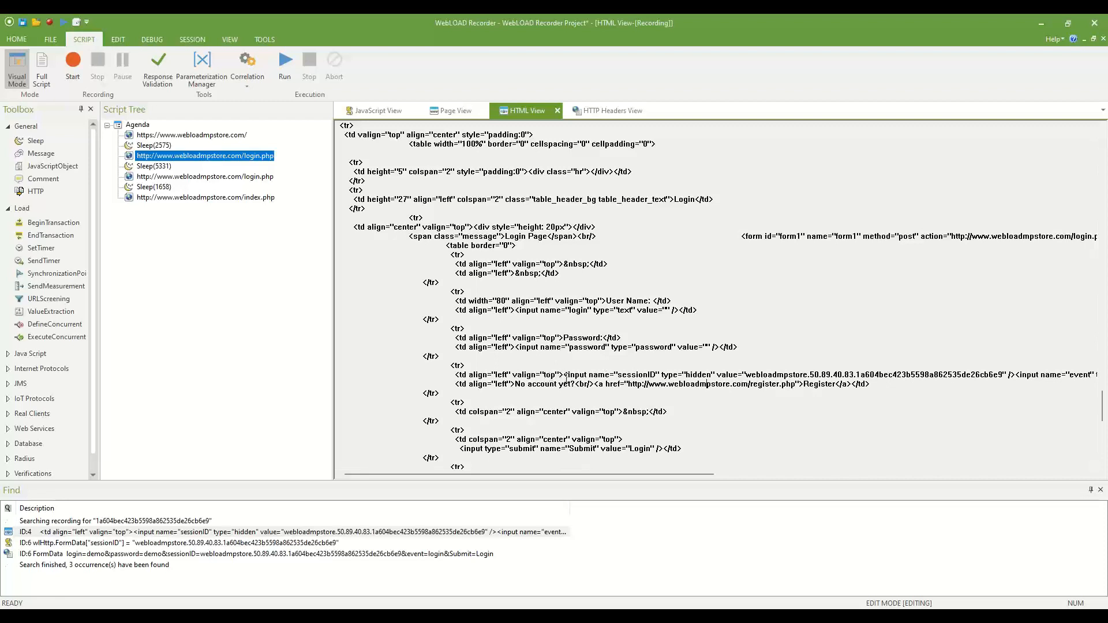
{"action": "left_click_drag", "start_coordinate": [564, 376], "coordinate": [1015, 376]}
{"action": "key", "text": "ctrl+c"}
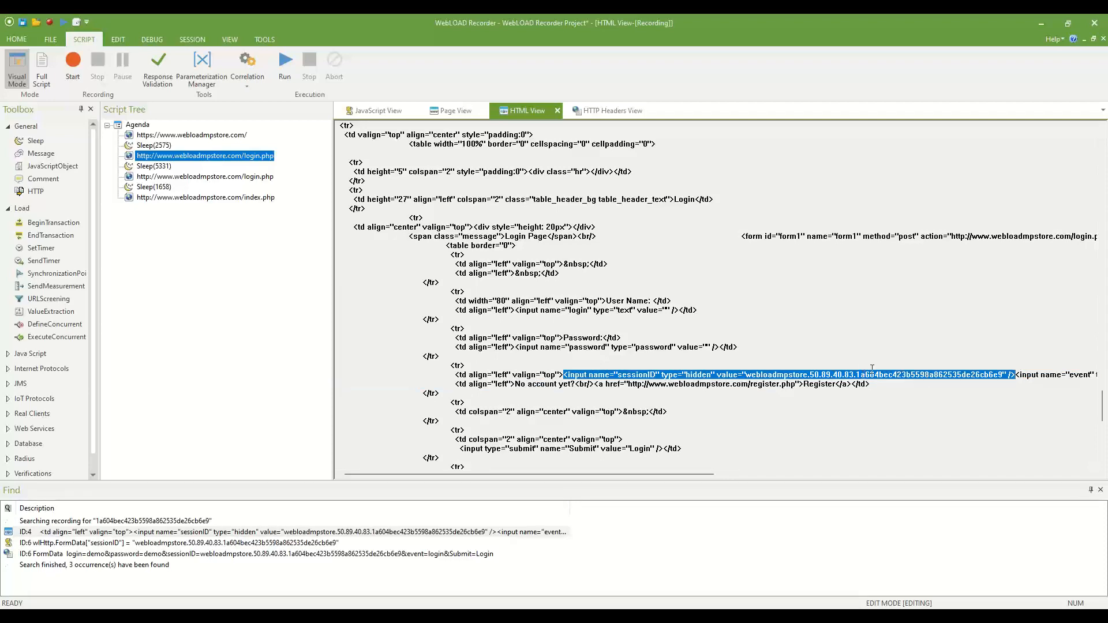
{"action": "left_click", "coordinate": [372, 110]}
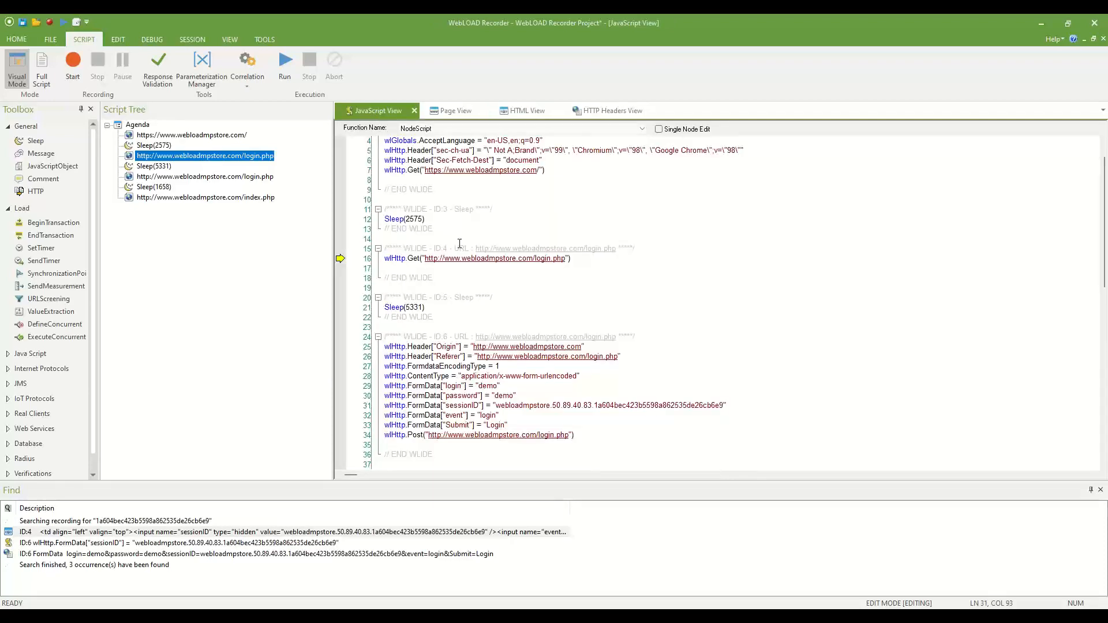
Paste the hidden sessionID input tag as a comment on line 17.
{"action": "type", "text": "//"}
{"action": "key", "text": "ctrl+v"}
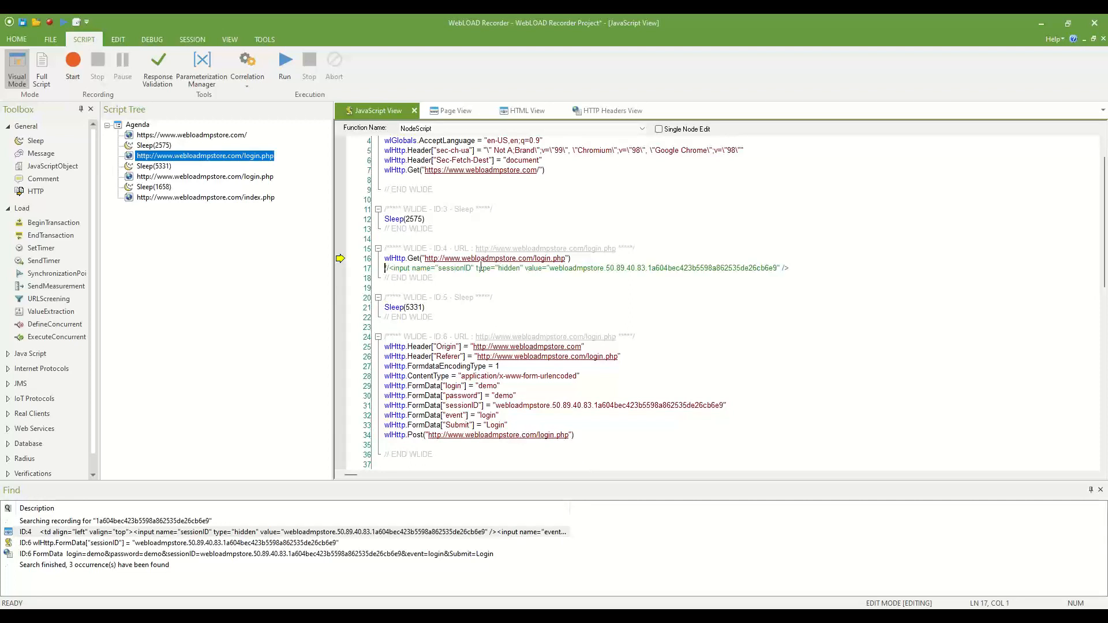
{"action": "key", "text": "shift+Right"}
{"action": "key", "text": "shift+Right"}
{"action": "key", "text": "shift+Right"}
{"action": "key", "text": "shift+Right"}
{"action": "key", "text": "shift+Right"}
{"action": "key", "text": "shift+Right"}
{"action": "key", "text": "shift+Right"}
{"action": "key", "text": "shift+Right"}
{"action": "key", "text": "shift+Right"}
{"action": "key", "text": "shift+Right"}
{"action": "key", "text": "shift+Right"}
{"action": "key", "text": "shift+Right"}
{"action": "key", "text": "shift+Right"}
{"action": "key", "text": "shift+Right"}
{"action": "key", "text": "shift+Right"}
{"action": "key", "text": "shift+Right"}
{"action": "key", "text": "shift+Right"}
{"action": "key", "text": "shift+Right"}
{"action": "key", "text": "shift+Right"}
{"action": "key", "text": "shift+Right"}
{"action": "key", "text": "Right"}
{"action": "key", "text": "shift+Right"}
{"action": "key", "text": "shift+Right"}
{"action": "key", "text": "shift+Right"}
{"action": "key", "text": "shift+Right"}
{"action": "key", "text": "shift+Right"}
{"action": "key", "text": "shift+Right"}
{"action": "key", "text": "shift+Right"}
{"action": "key", "text": "shift+Right"}
{"action": "key", "text": "shift+Right"}
{"action": "key", "text": "shift+Right"}
{"action": "key", "text": "shift+Right"}
{"action": "key", "text": "shift+Right"}
{"action": "key", "text": "shift+Right"}
{"action": "key", "text": "shift+Right"}
{"action": "key", "text": "shift+Right"}
{"action": "key", "text": "shift+Right"}
{"action": "key", "text": "shift+Right"}
{"action": "key", "text": "shift+Right"}
{"action": "key", "text": "shift+Right"}
{"action": "key", "text": "shift+Right"}
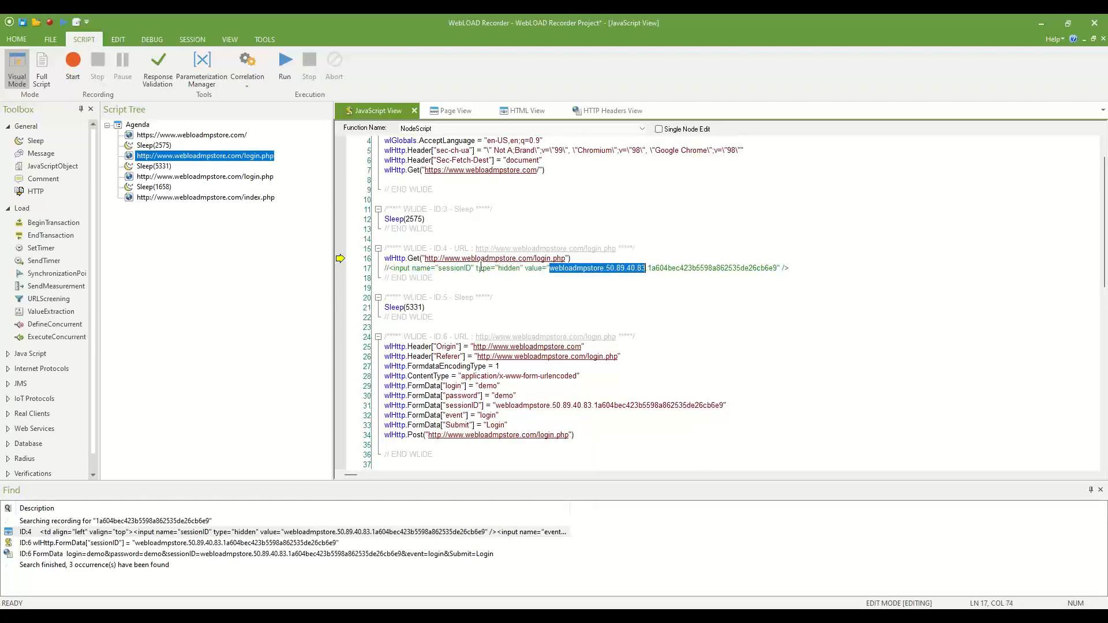
{"action": "key", "text": "ctrl+shift+Right"}
{"action": "key", "text": "ctrl+shift+Right"}
{"action": "key", "text": "ctrl+shift+Right"}
{"action": "key", "text": "shift+Left"}
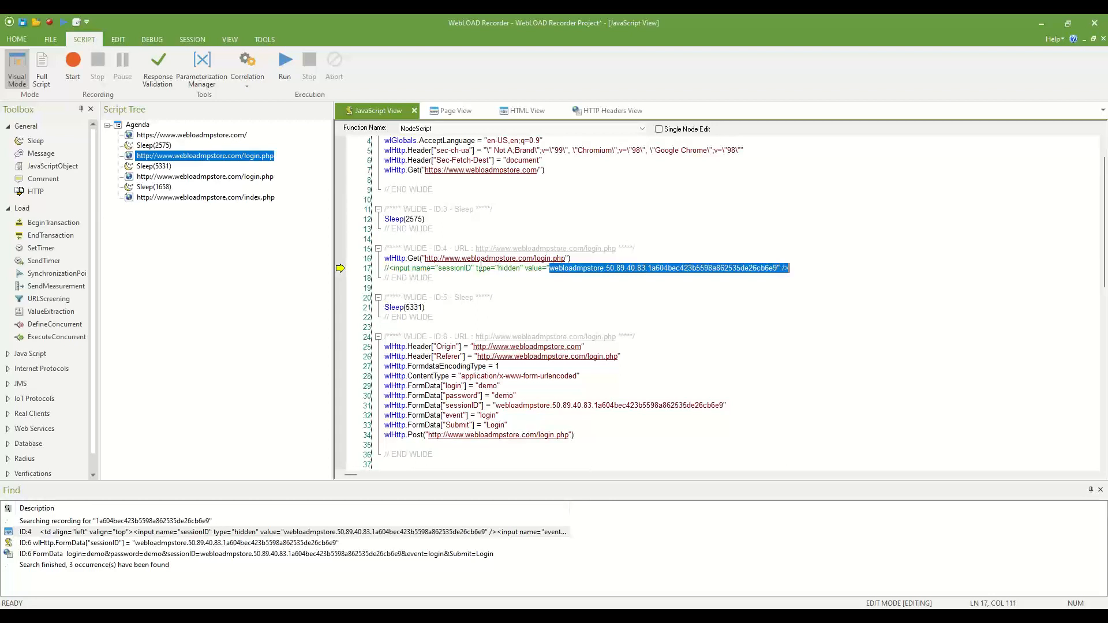
{"action": "key", "text": "End"}
{"action": "key", "text": "Return"}
Start an extractValue call using the tag text before the value and the closing " /> as boundaries.
{"action": "type", "text": "extractVal"}
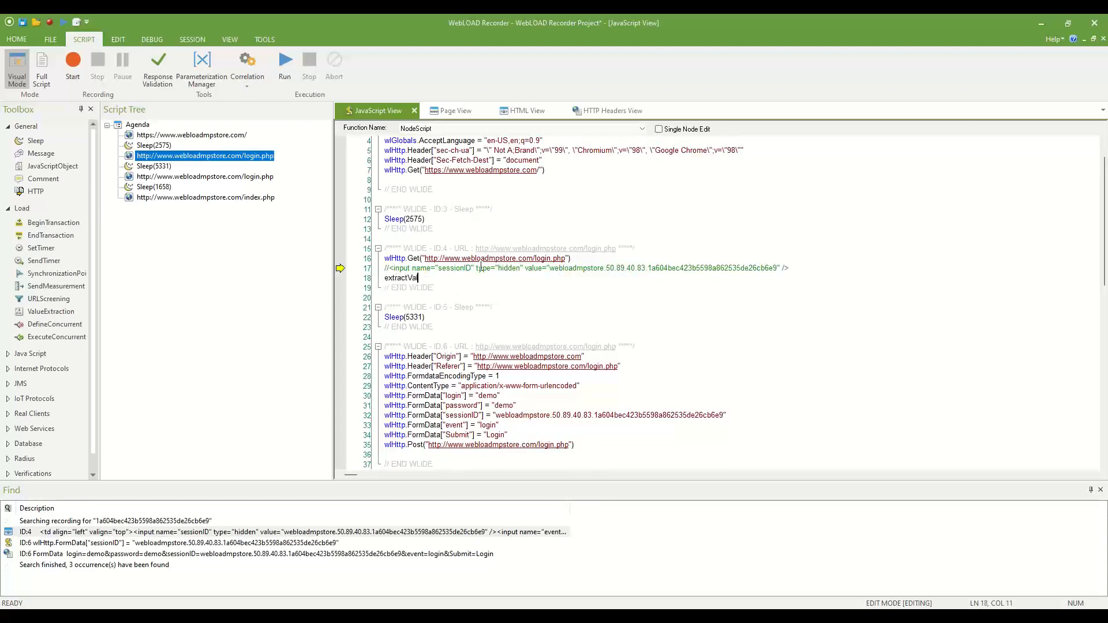
{"action": "type", "text": "ue(\""}
{"action": "key", "text": "Up"}
{"action": "type", "text": "/"}
{"action": "key", "text": "shift+Right"}
{"action": "key", "text": "shift+Right"}
{"action": "key", "text": "shift+Right"}
{"action": "key", "text": "shift+Right"}
{"action": "key", "text": "shift+Right"}
{"action": "key", "text": "shift+Right"}
{"action": "key", "text": "shift+Right"}
{"action": "key", "text": "shift+Right"}
{"action": "key", "text": "shift+Right"}
{"action": "key", "text": "shift+Right"}
{"action": "key", "text": "shift+Right"}
{"action": "key", "text": "shift+Right"}
{"action": "key", "text": "shift+Right"}
{"action": "key", "text": "shift+Right"}
{"action": "key", "text": "shift+Right"}
{"action": "key", "text": "shift+Right"}
{"action": "key", "text": "shift+Right"}
{"action": "key", "text": "shift+Right"}
{"action": "key", "text": "shift+Right"}
{"action": "key", "text": "shift+Right"}
{"action": "key", "text": "shift+Right"}
{"action": "key", "text": "shift+Right"}
{"action": "key", "text": "shift+Right"}
{"action": "key", "text": "shift+Right"}
{"action": "key", "text": "shift+Right"}
{"action": "key", "text": "shift+Right"}
{"action": "key", "text": "shift+Right"}
{"action": "key", "text": "shift+Right"}
{"action": "key", "text": "shift+Right"}
{"action": "key", "text": "shift+Right"}
{"action": "key", "text": "shift+Right"}
{"action": "key", "text": "shift+Right"}
{"action": "key", "text": "shift+Right"}
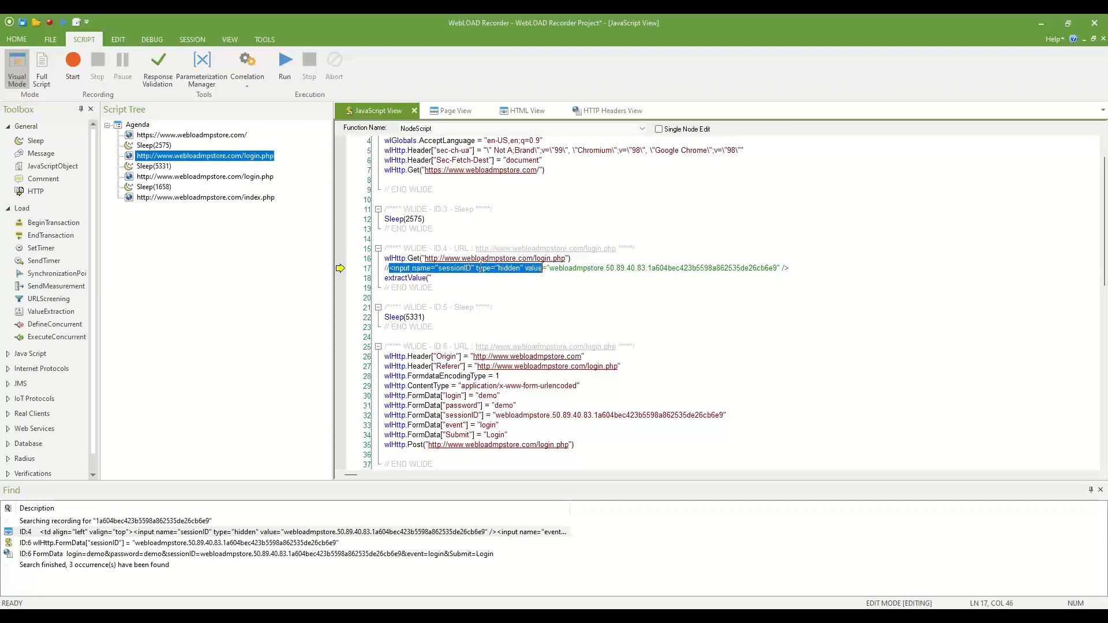
{"action": "key", "text": "ctrl+c"}
{"action": "key", "text": "Down"}
{"action": "key", "text": "ctrl+v"}
{"action": "type", "text": "\", \""}
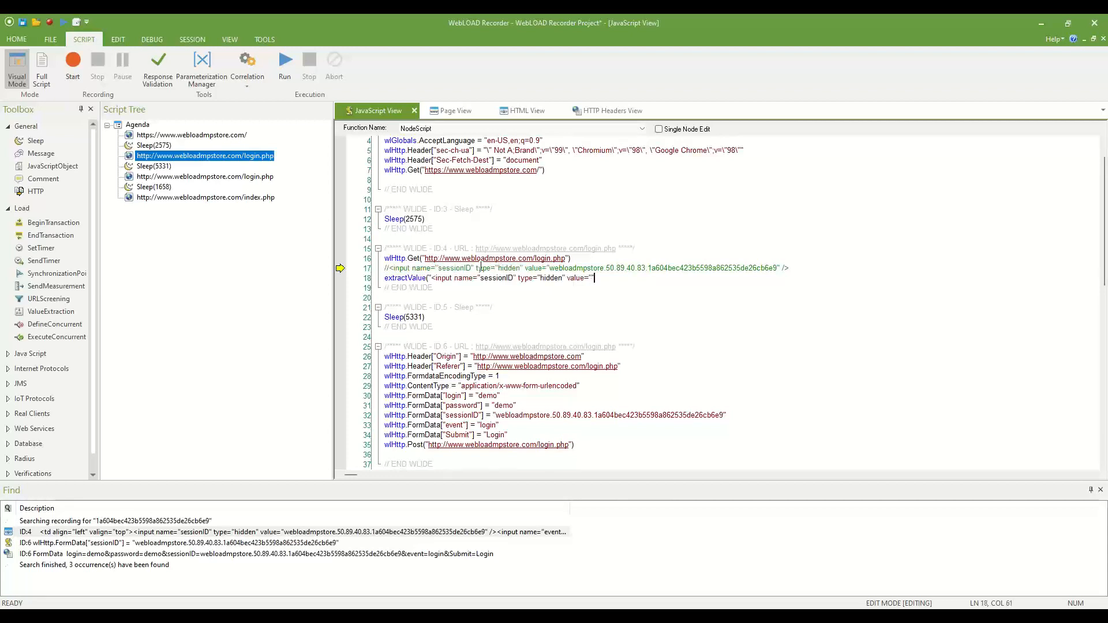
{"action": "key", "text": "Up"}
{"action": "key", "text": "End"}
{"action": "key", "text": "shift+Left"}
{"action": "key", "text": "shift+Left"}
{"action": "key", "text": "shift+Left"}
{"action": "key", "text": "shift+Left"}
{"action": "key", "text": "ctrl+c"}
{"action": "key", "text": "Down"}
{"action": "key", "text": "ctrl+v"}
Escape the boundary's inner quotes and complete extractValue with document.wlSource as its source.
{"action": "left_click", "coordinate": [476, 279]}
{"action": "type", "text": "\\"}
{"action": "type", "text": "\\"}
{"action": "key", "text": "Right"}
{"action": "key", "text": "Right"}
{"action": "key", "text": "Right"}
{"action": "key", "text": "Right"}
{"action": "key", "text": "Right"}
{"action": "key", "text": "Right"}
{"action": "key", "text": "Left"}
{"action": "type", "text": "\\"}
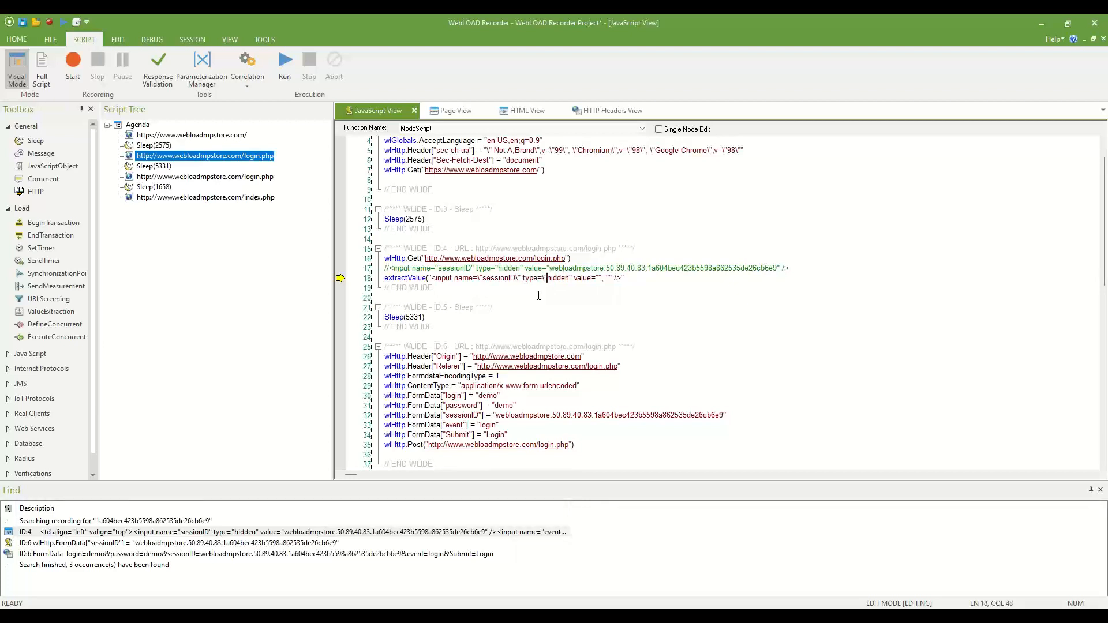
{"action": "type", "text": "\\"}
{"action": "key", "text": "Right"}
{"action": "key", "text": "Right"}
{"action": "key", "text": "Right"}
{"action": "key", "text": "Right"}
{"action": "key", "text": "Right"}
{"action": "key", "text": "Right"}
{"action": "key", "text": "Right"}
{"action": "type", "text": "\\"}
{"action": "key", "text": "Right"}
{"action": "key", "text": "Right"}
{"action": "key", "text": "Right"}
{"action": "key", "text": "Right"}
{"action": "key", "text": "Right"}
{"action": "type", "text": "\\\" />\", document.wlsr"}
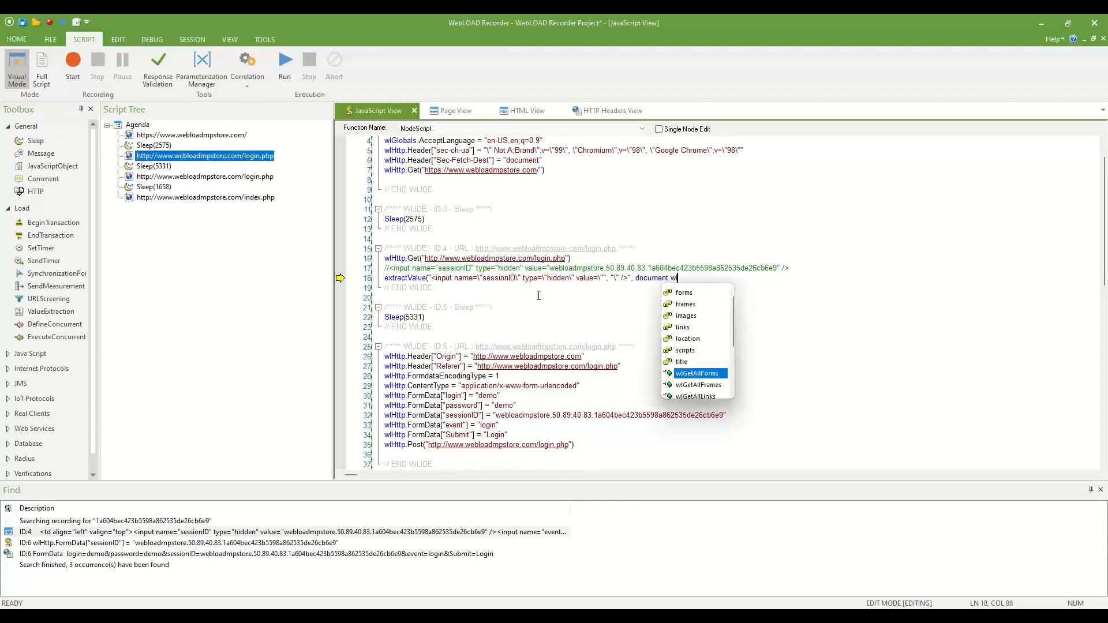
{"action": "key", "text": "BackSpace"}
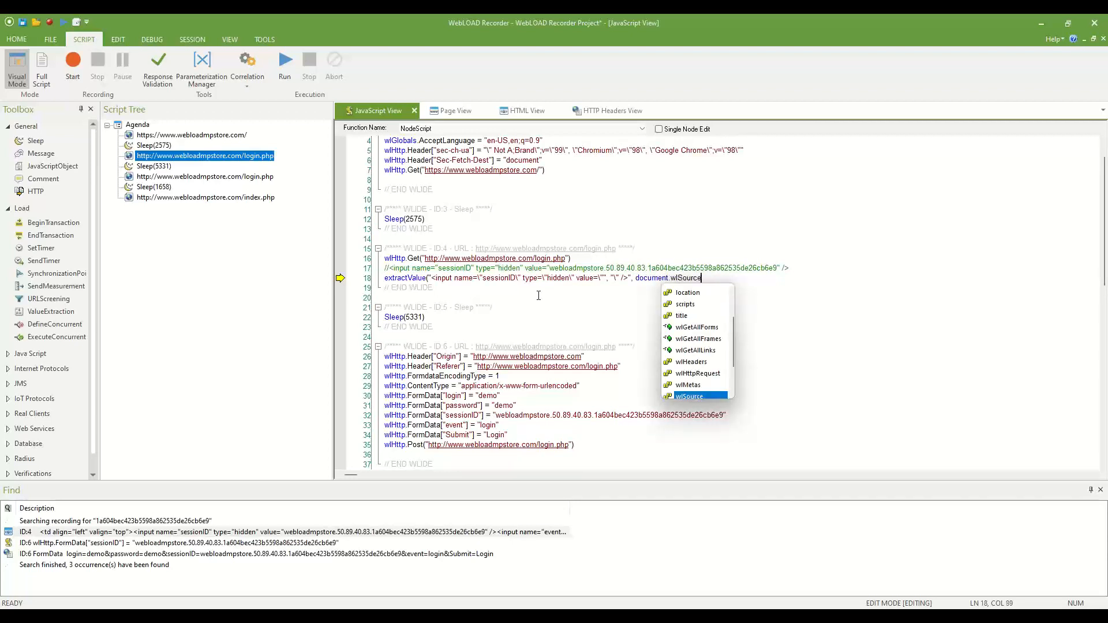
{"action": "key", "text": "Return"}
{"action": "type", "text": ")"}
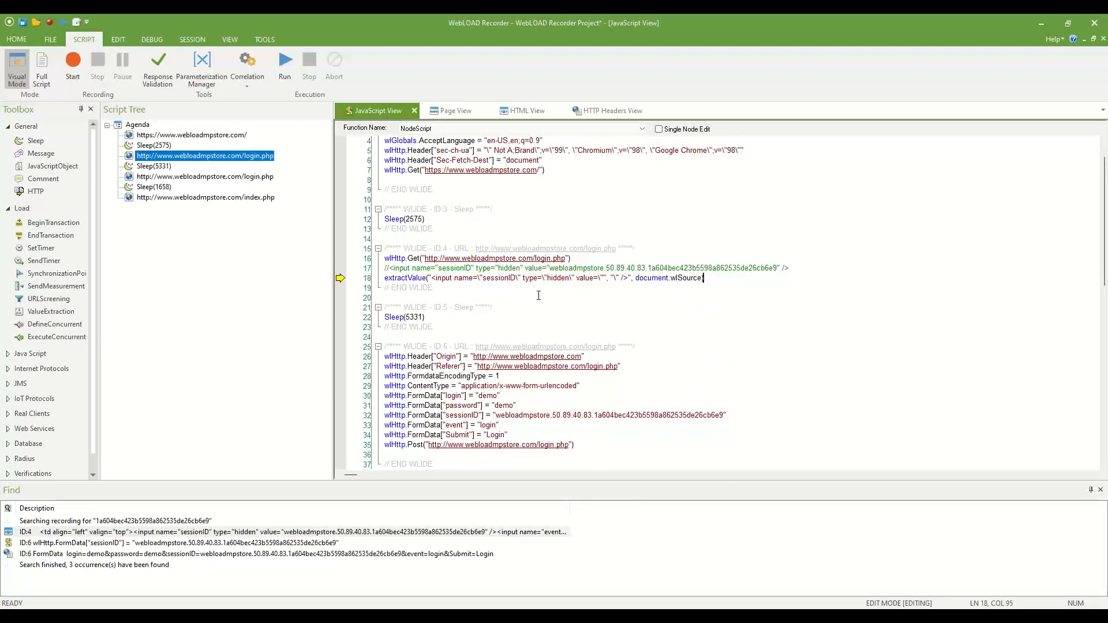
Insert wlHttp.SaveSource=true on a new line above the login page request.
{"action": "key", "text": "Up"}
{"action": "key", "text": "End"}
{"action": "key", "text": "Return"}
{"action": "type", "text": "wlHttp.Save"}
{"action": "key", "text": "Return"}
{"action": "type", "text": "=true"}
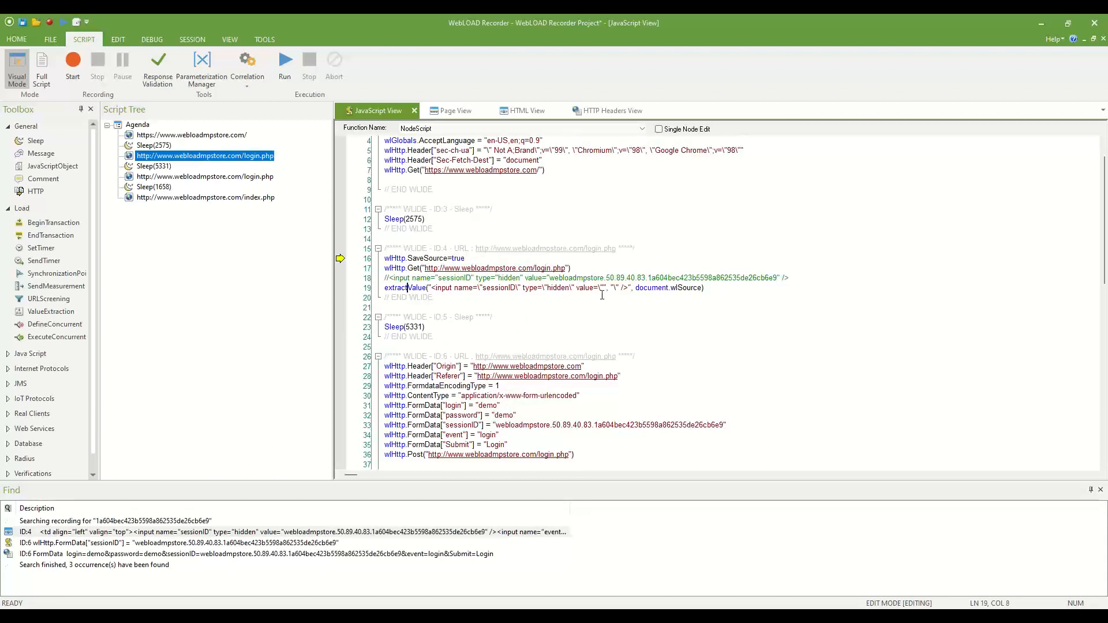
Assign the extracted value to sessionid and print it with DebugMessage(sessionid).
{"action": "type", "text": "sessiond"}
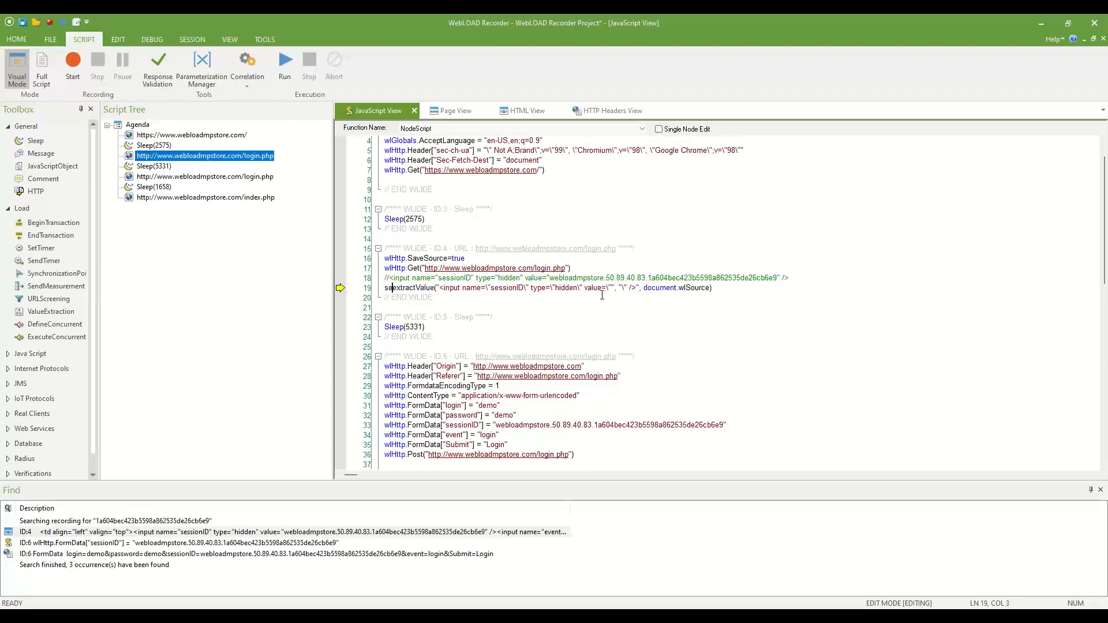
{"action": "type", "text": "id ="}
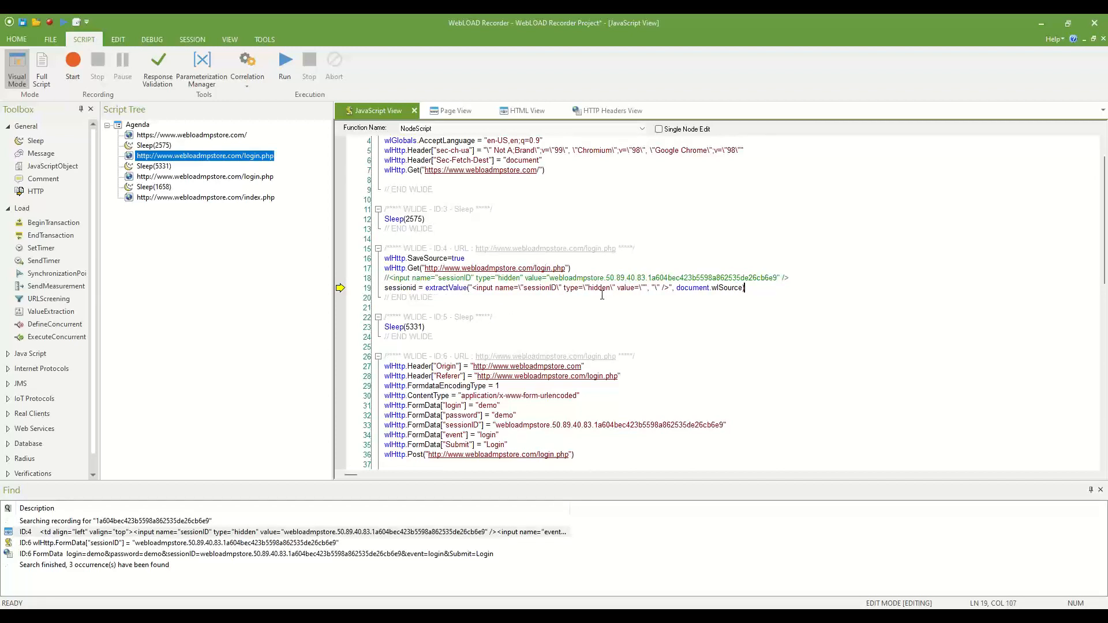
{"action": "key", "text": "End"}
{"action": "key", "text": "Return"}
{"action": "type", "text": "Debug"}
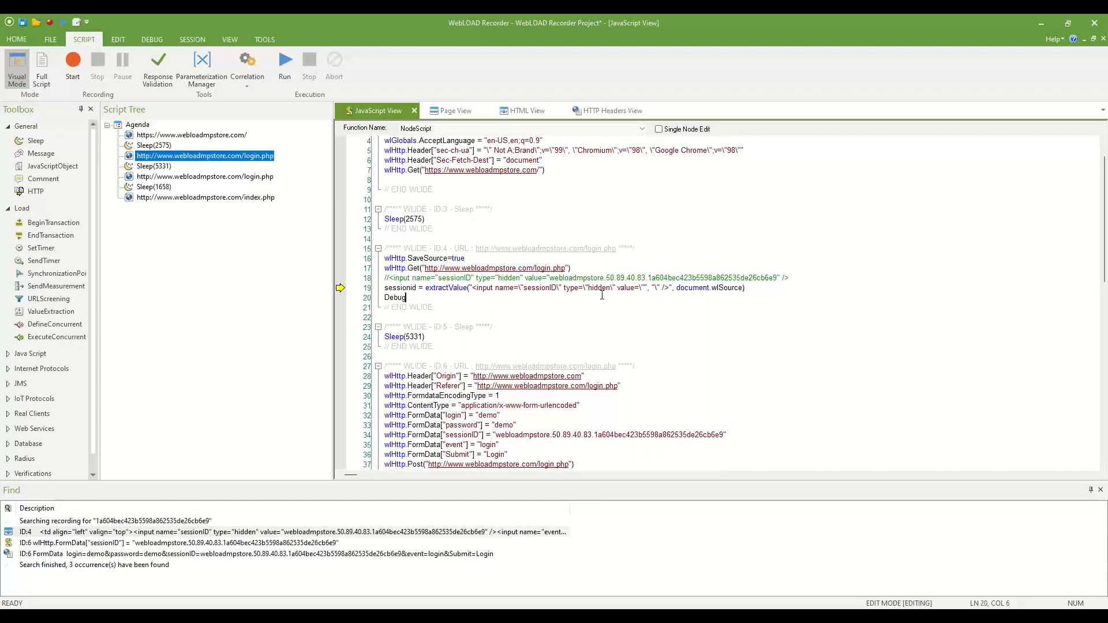
{"action": "type", "text": "Message(sessionid)"}
Send sessionid in place of the hardcoded login POST value on line 34 and replay without saving.
{"action": "scroll", "coordinate": [600, 295], "scroll_direction": "down", "scroll_amount": 1}
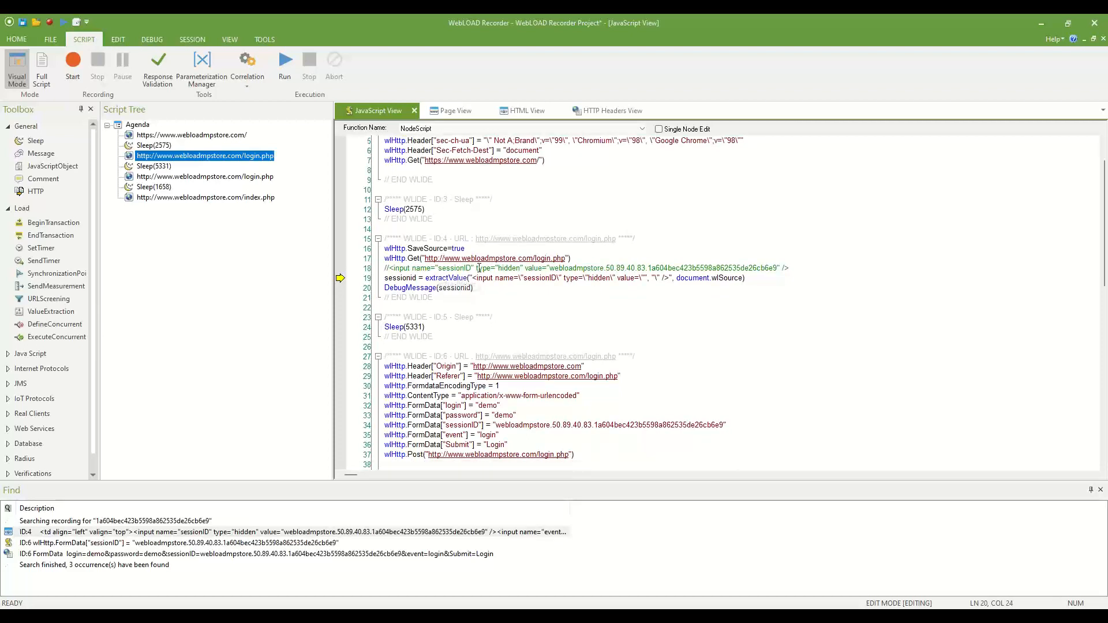
{"action": "double_click", "coordinate": [391, 277]}
{"action": "left_click", "coordinate": [491, 426]}
{"action": "type", "text": "sessionid //"}
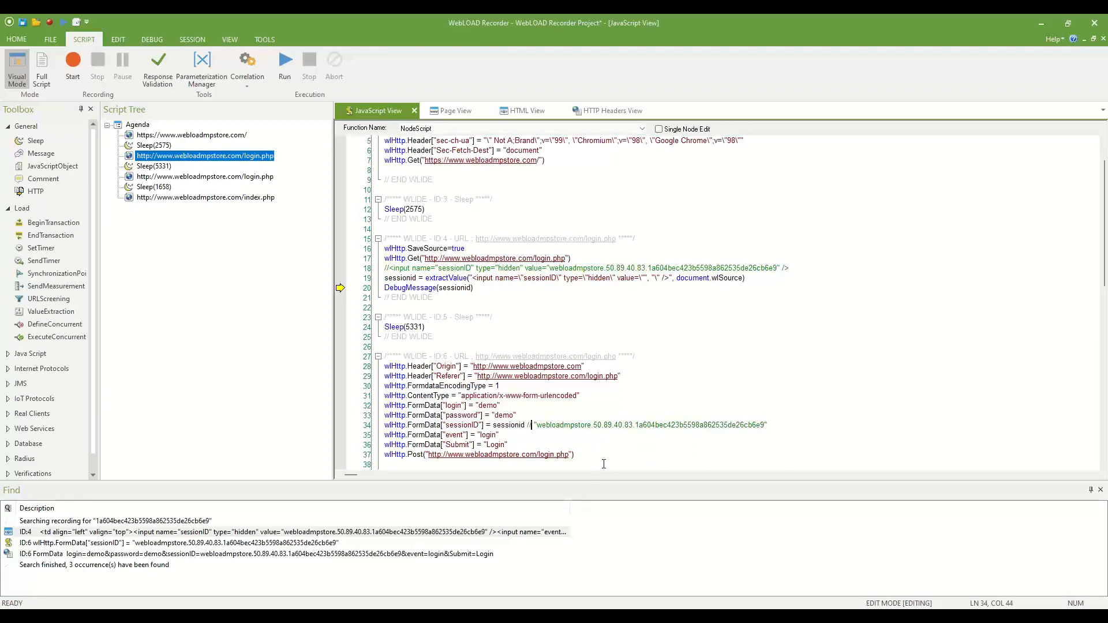
{"action": "key", "text": "F5"}
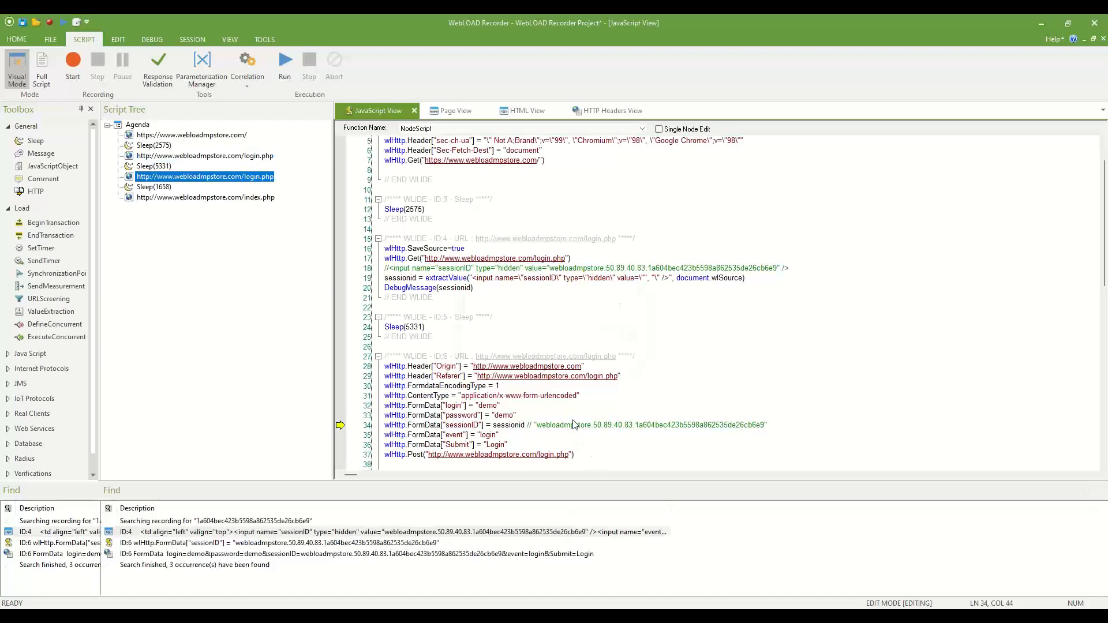
{"action": "left_click", "coordinate": [569, 342]}
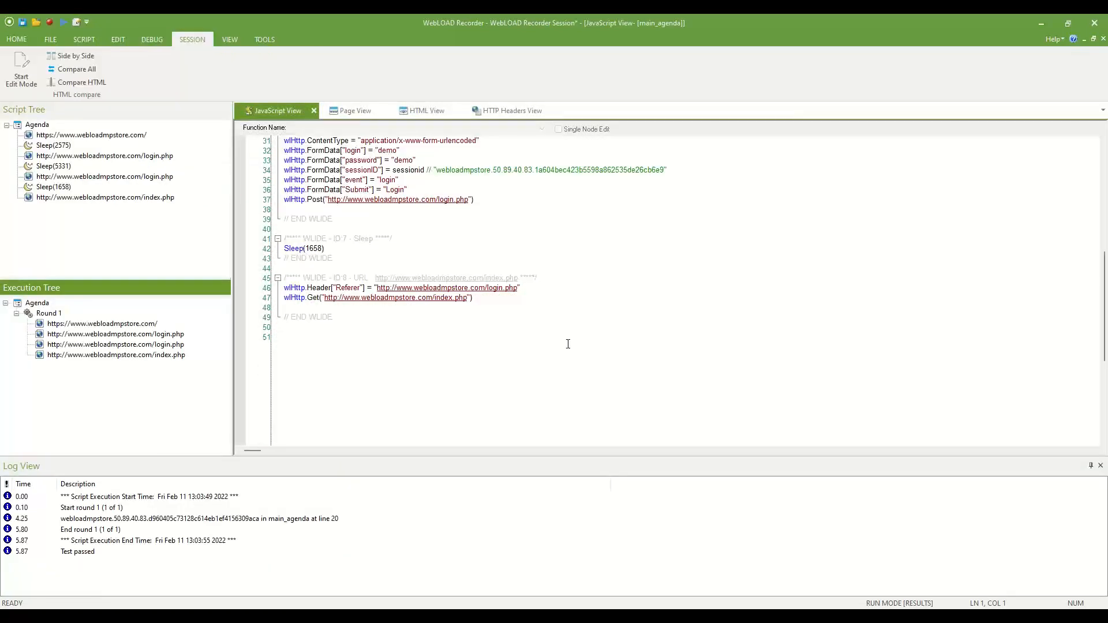
Check the logged new session ID and the login POST's Page View showing Login OK.
{"action": "left_click", "coordinate": [125, 519]}
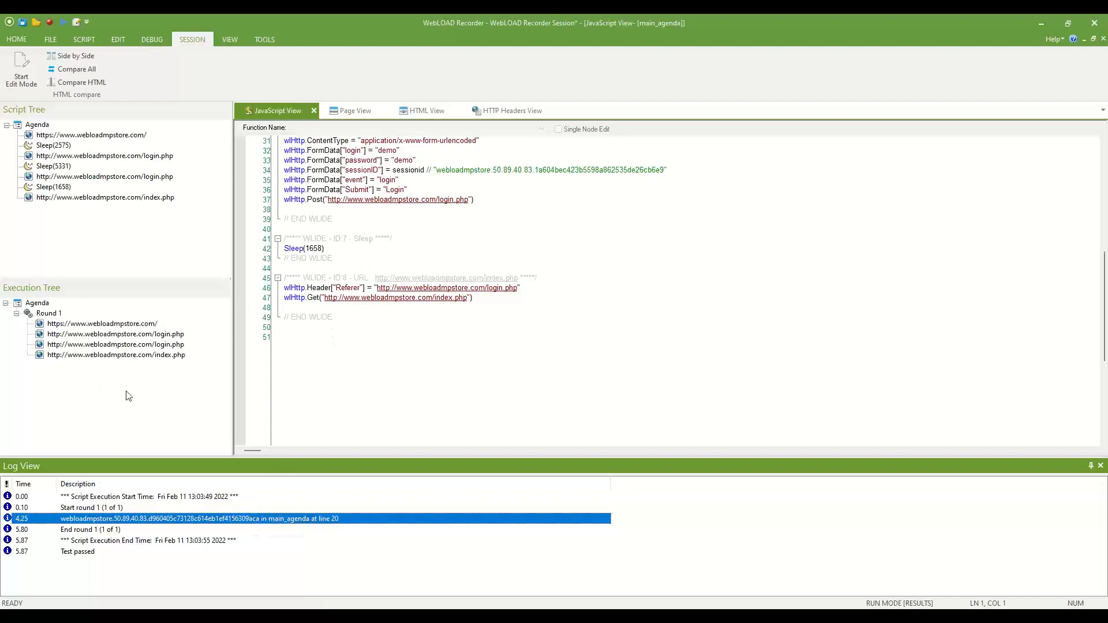
{"action": "left_click", "coordinate": [159, 346]}
{"action": "left_click", "coordinate": [356, 112]}
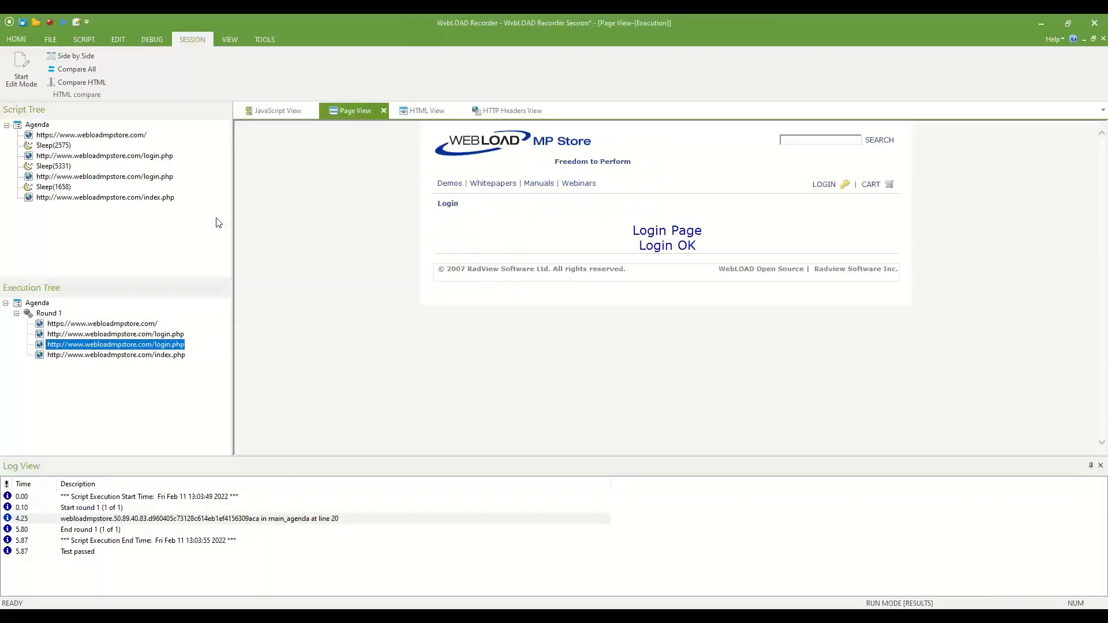
Return to JavaScript View and open the Correlation Rules Editor.
{"action": "left_click", "coordinate": [270, 113]}
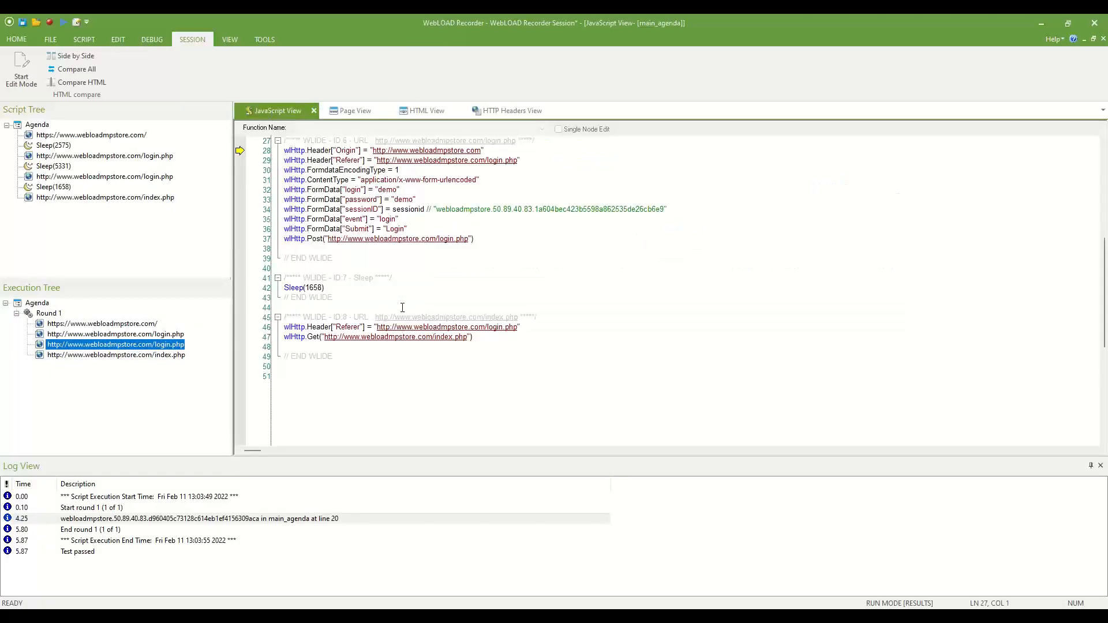
{"action": "scroll", "coordinate": [415, 290], "scroll_direction": "up", "scroll_amount": 5}
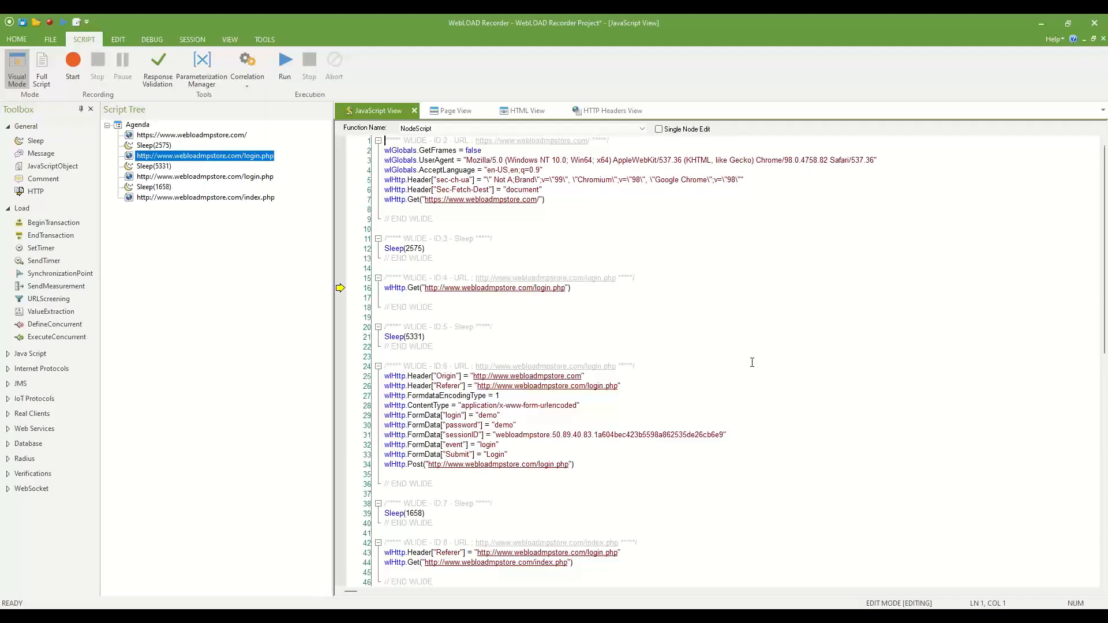
{"action": "left_click", "coordinate": [248, 84]}
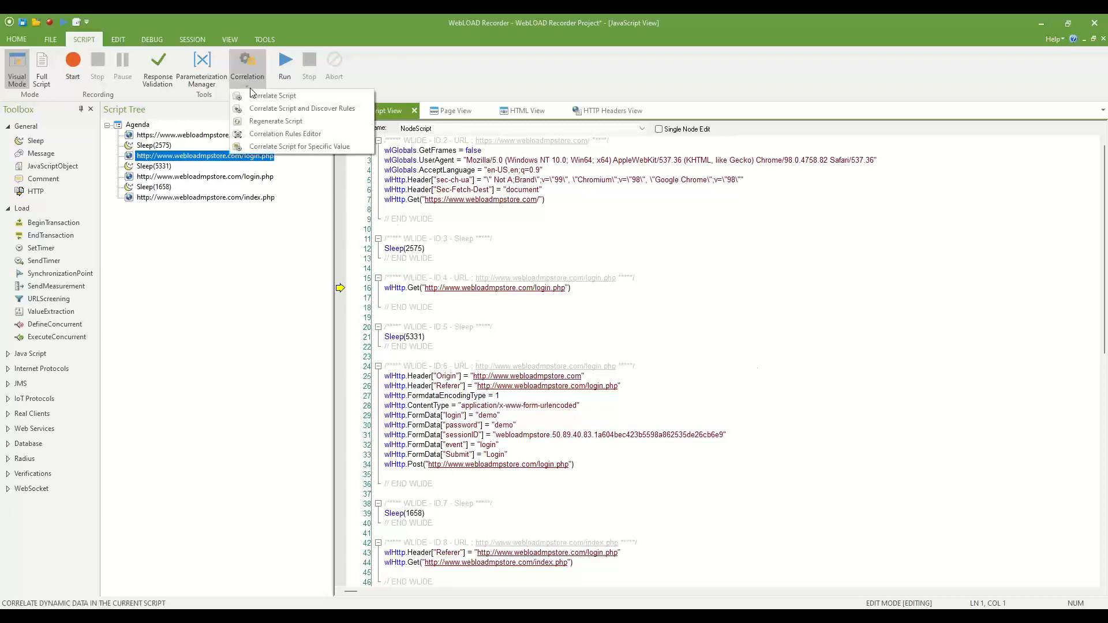
{"action": "left_click", "coordinate": [287, 137]}
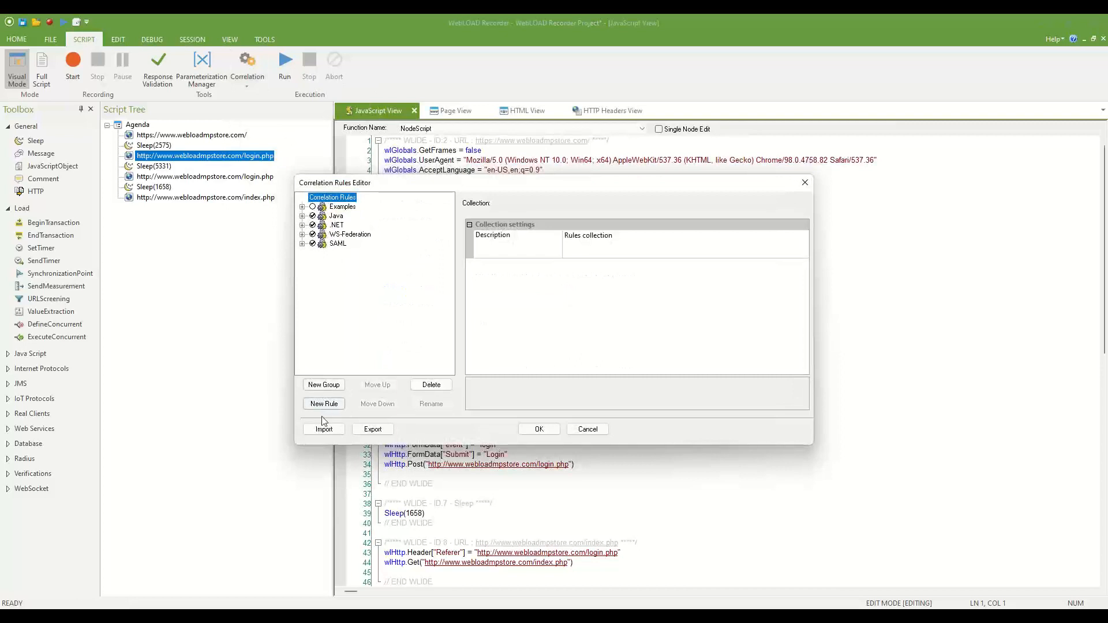
Create a rule group named demo and add a new rule to it.
{"action": "left_click", "coordinate": [324, 385]}
{"action": "type", "text": "demo"}
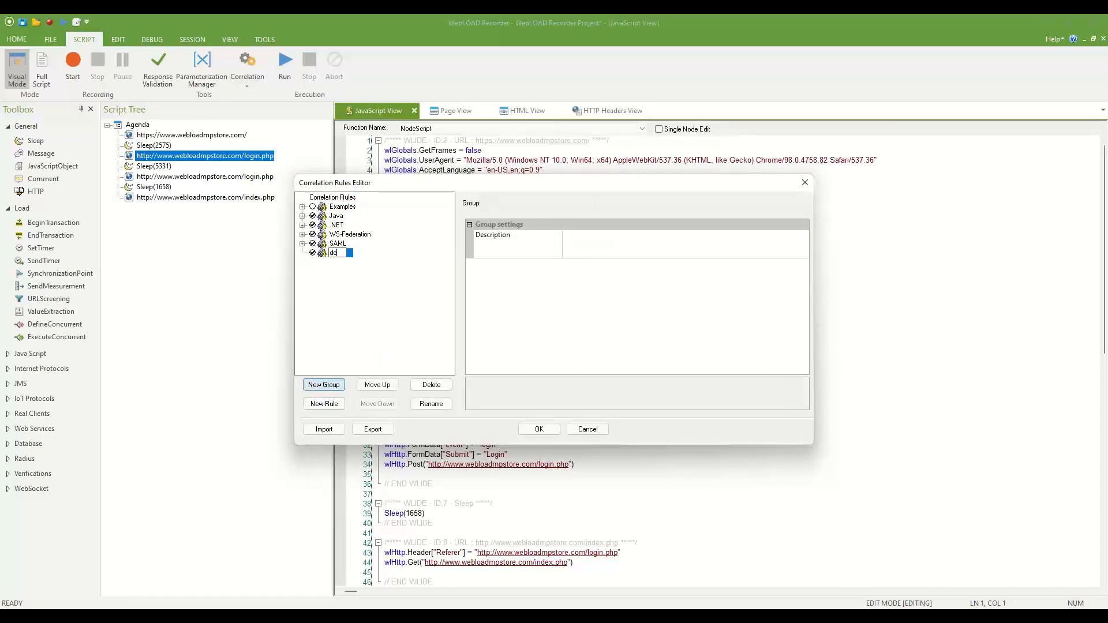
{"action": "left_click", "coordinate": [324, 404]}
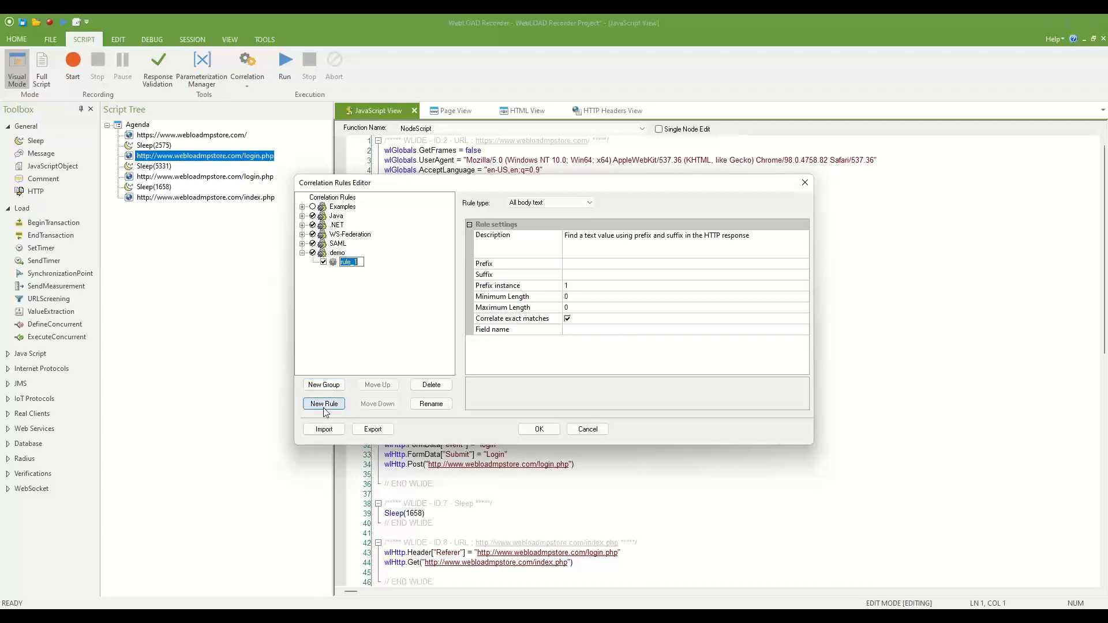
Keep rule type All body text and paste the hidden sessionID input tag as the description.
{"action": "left_click", "coordinate": [551, 203]}
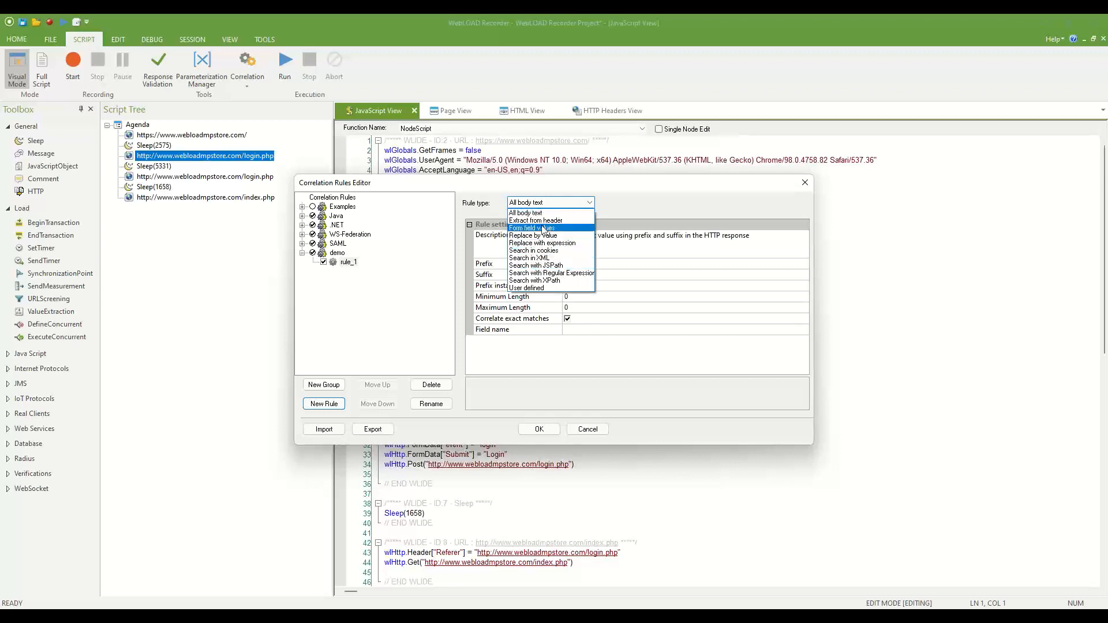
{"action": "left_click", "coordinate": [542, 213]}
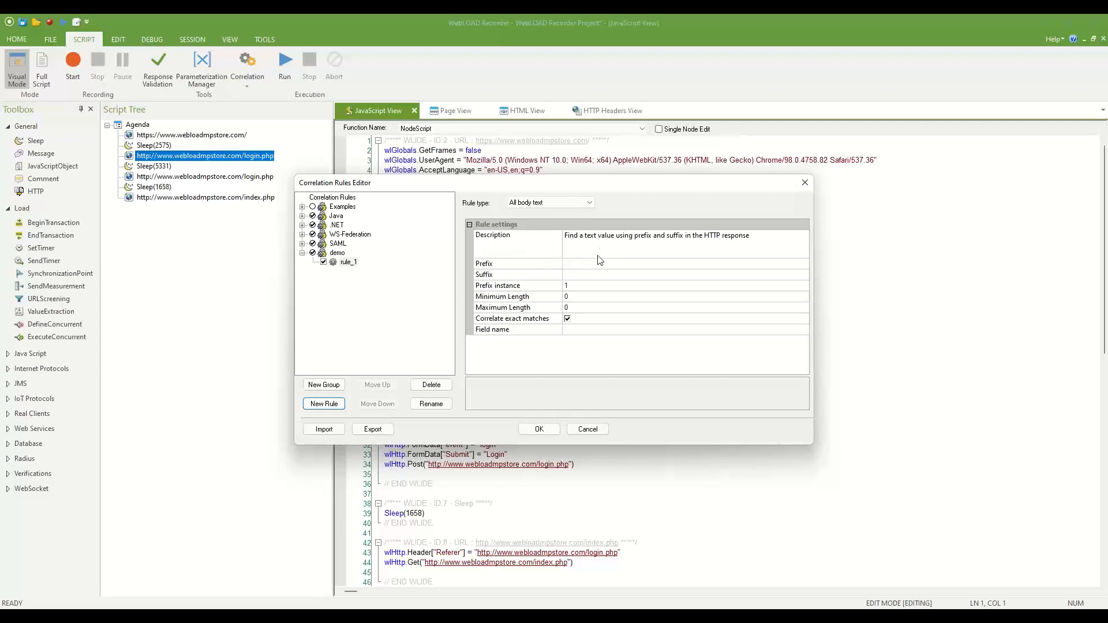
{"action": "left_click", "coordinate": [604, 241]}
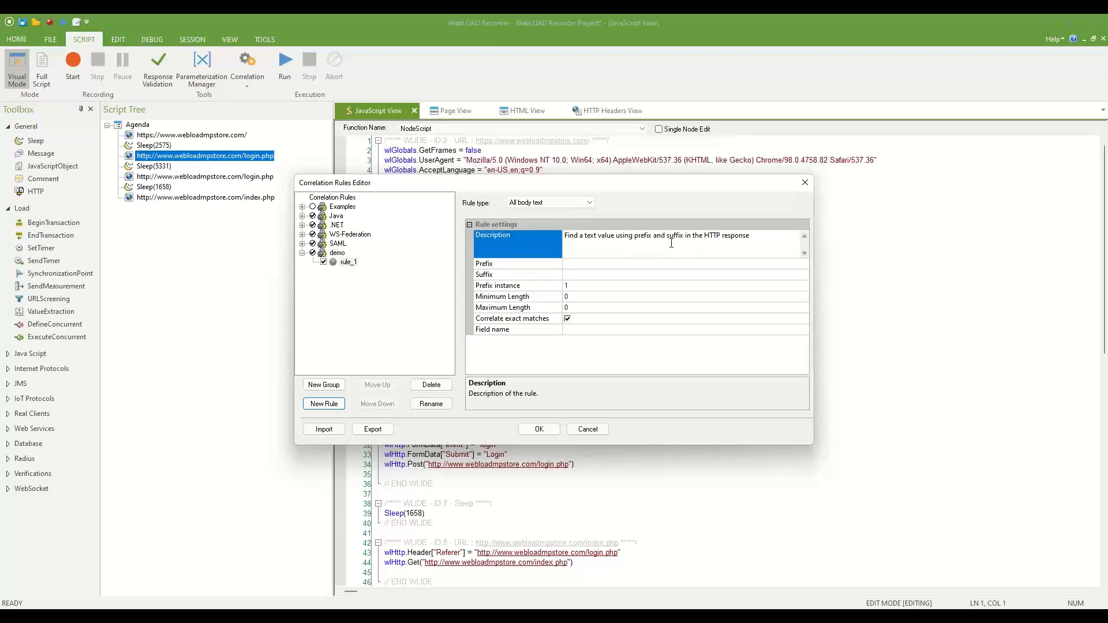
{"action": "key", "text": "ctrl+a"}
{"action": "type", "text": "<input name=\"sessionID\" type=\"hidden\" value=\"webloadmpstore.50.89.40.88.1a604bec423b5598a862535de26cb6e9\" />"}
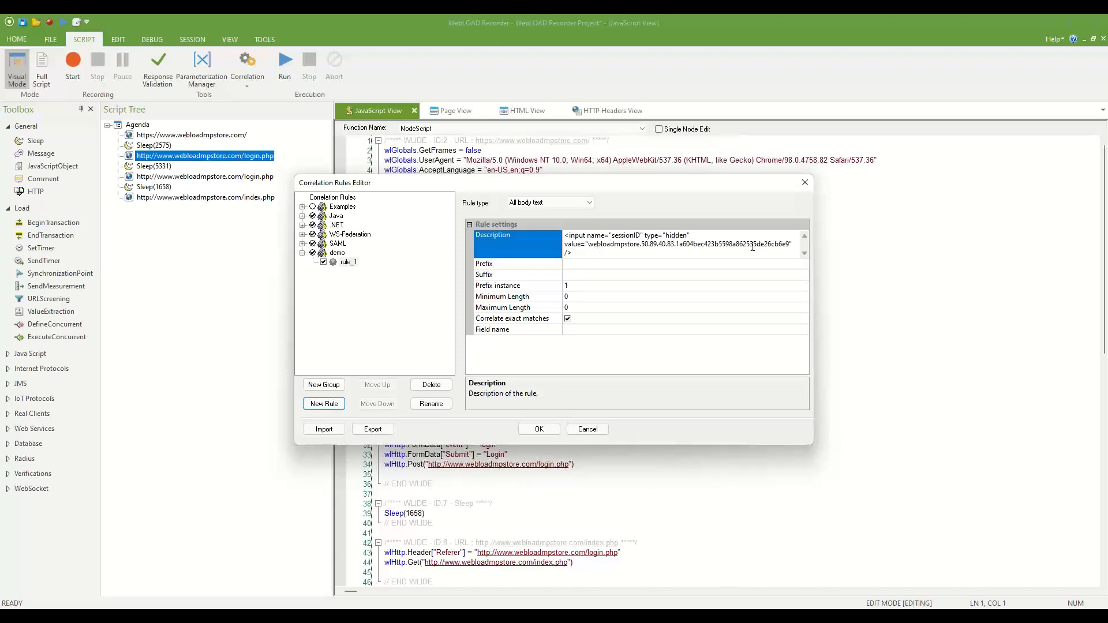
{"action": "left_click", "coordinate": [582, 264]}
Set the prefix to the input text ending at value=" and the suffix to " />.
{"action": "type", "text": "<input name=\"sessionID\" type=\"hidden\" value=\"webloadmpstore.50.89.40.83.1a604bec423b5598a862535de26cb6e9\" />"}
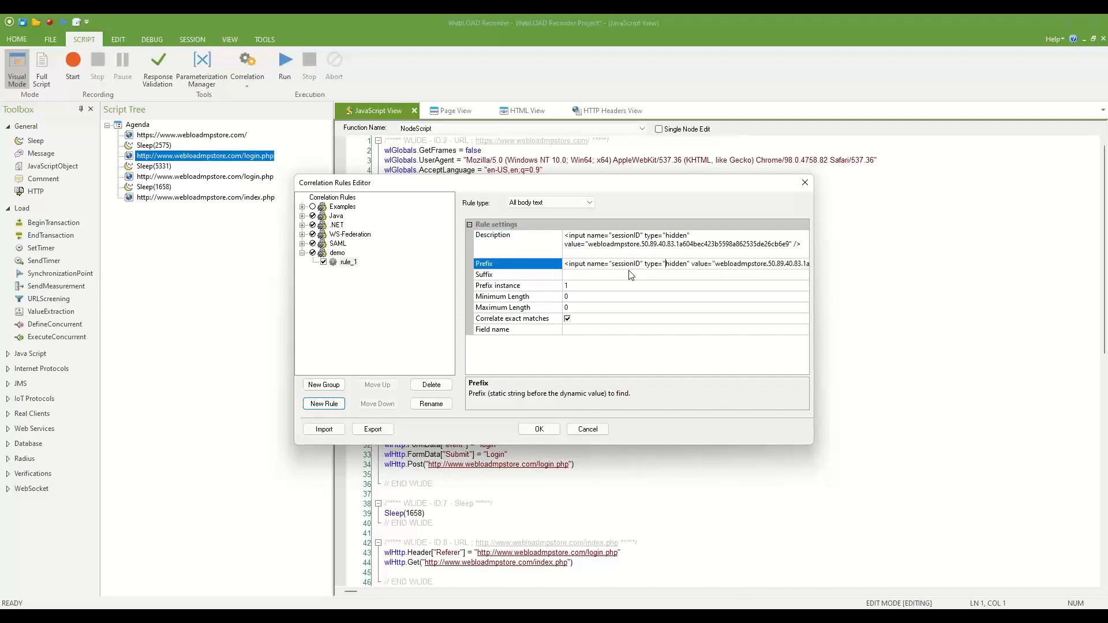
{"action": "key", "text": "Right"}
{"action": "key", "text": "Right"}
{"action": "key", "text": "shift+End"}
{"action": "key", "text": "Delete"}
{"action": "left_click", "coordinate": [629, 275]}
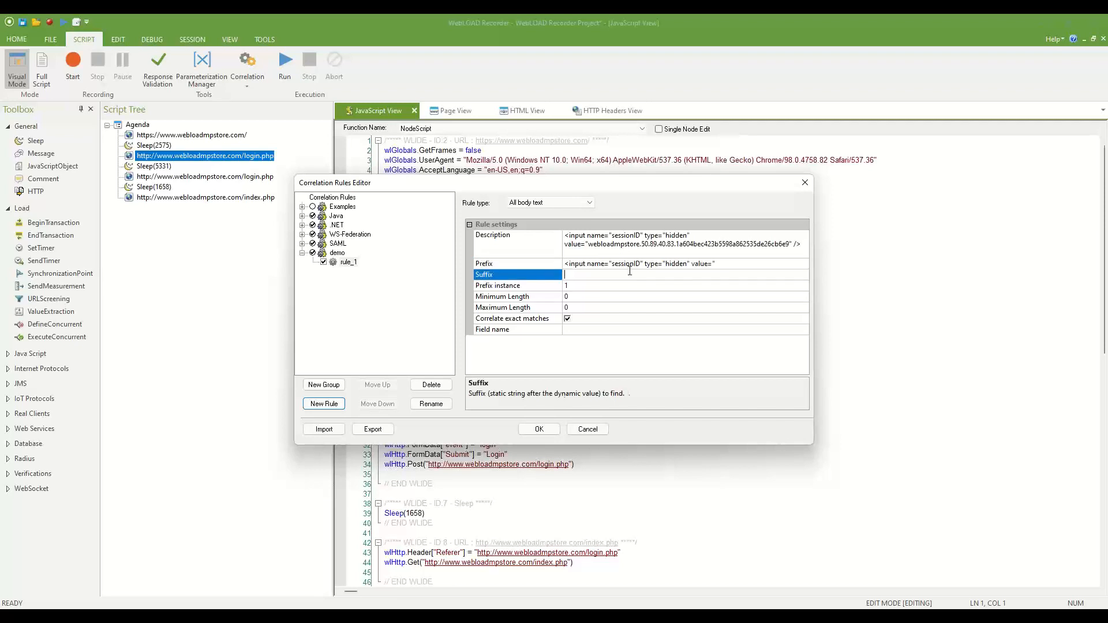
{"action": "type", "text": "<input name=\"sessionID\" type=\"hidden\" value=\"webloadmpstore.50.89.40.83.1a604bec423b5598a862535de26cb6e9\" />"}
{"action": "key", "text": "shift+Home"}
{"action": "key", "text": "Delete"}
Set Prefix instance to 1 after trying the values 2 and 0.
{"action": "left_click", "coordinate": [525, 290]}
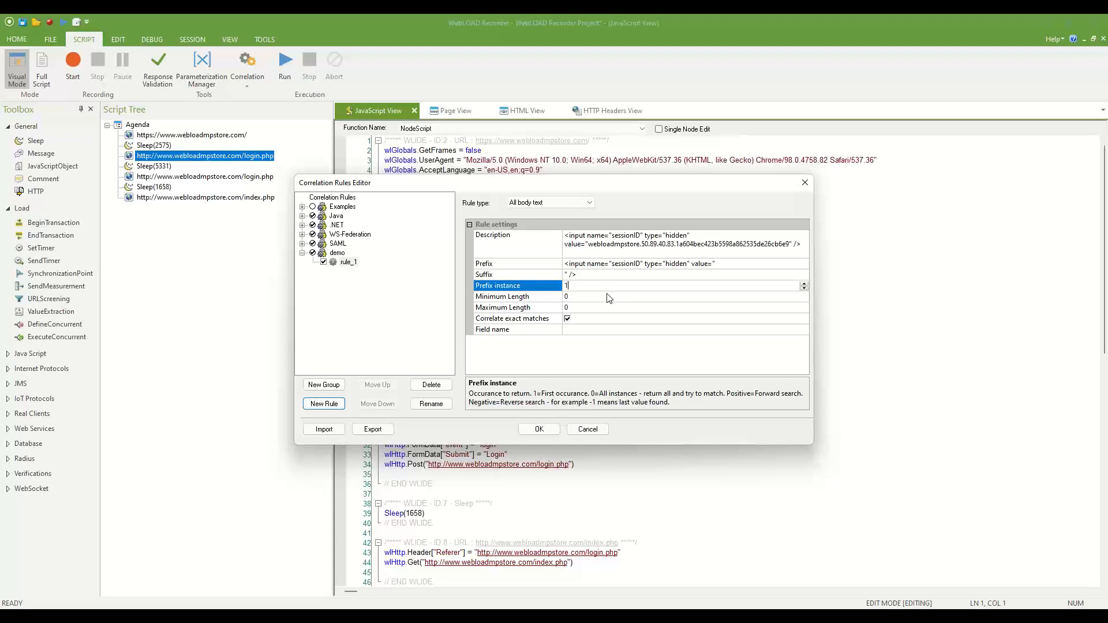
{"action": "key", "text": "BackSpace"}
{"action": "type", "text": "2-1"}
{"action": "key", "text": "BackSpace"}
{"action": "type", "text": "2"}
{"action": "key", "text": "BackSpace"}
{"action": "key", "text": "BackSpace"}
{"action": "type", "text": "0"}
{"action": "key", "text": "BackSpace"}
{"action": "type", "text": "1"}
Set rule_1's maximum length to 200.
{"action": "left_click", "coordinate": [566, 297]}
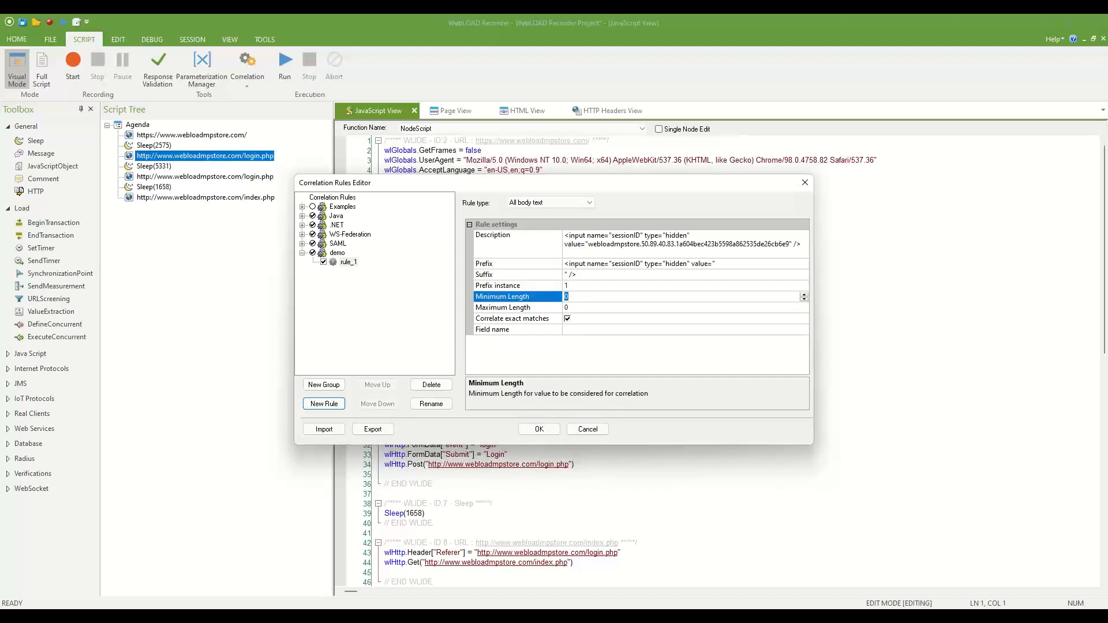
{"action": "left_click", "coordinate": [567, 308]}
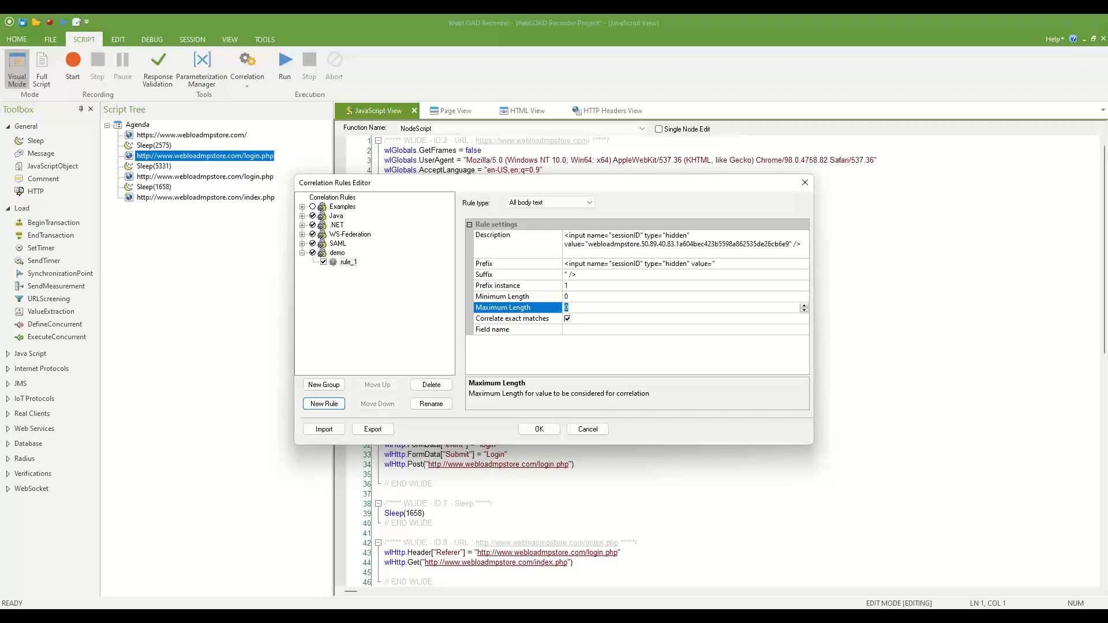
{"action": "type", "text": "100"}
{"action": "key", "text": "BackSpace"}
{"action": "key", "text": "BackSpace"}
{"action": "type", "text": "200"}
Keep exact match on, leave Field name empty instead of sessionID, and confirm with OK.
{"action": "left_click_drag", "start_coordinate": [526, 184], "coordinate": [483, 103]}
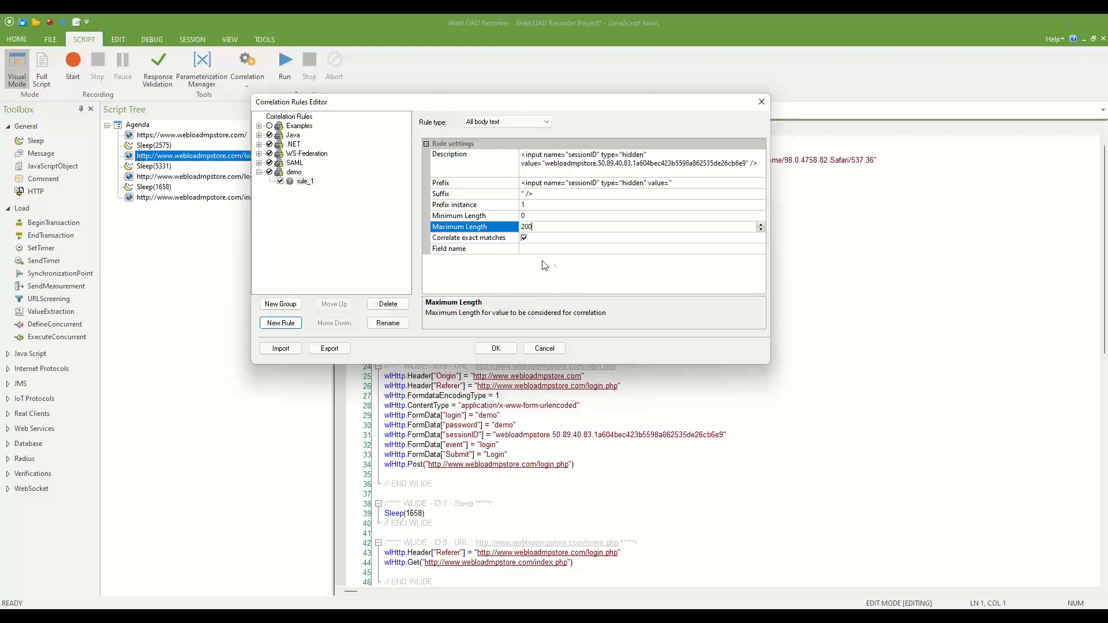
{"action": "left_click", "coordinate": [525, 238]}
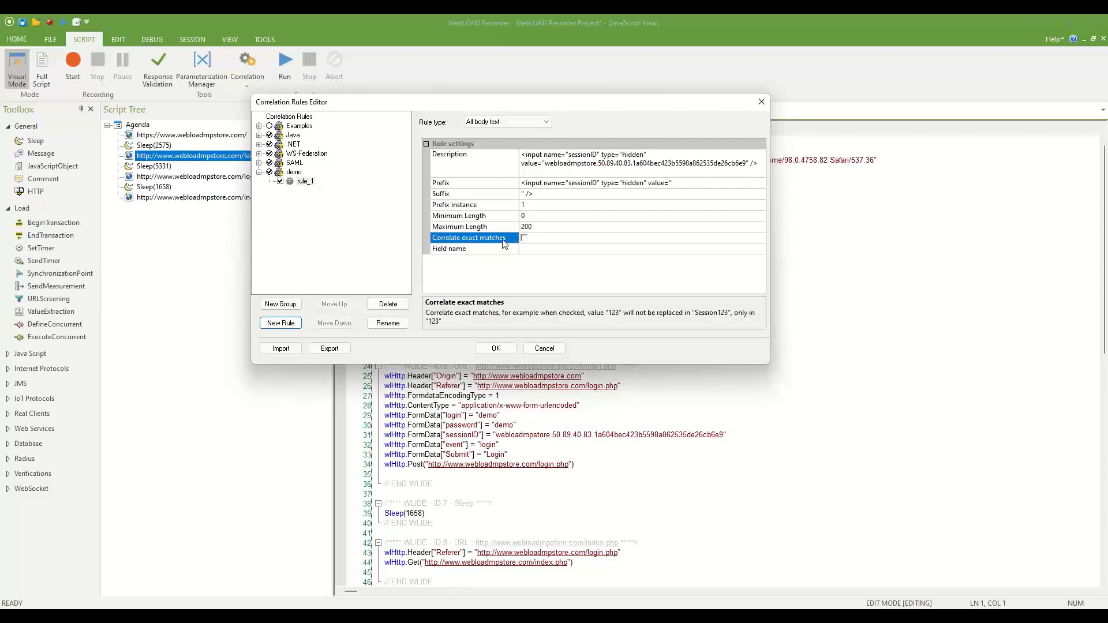
{"action": "left_click", "coordinate": [524, 239]}
{"action": "left_click", "coordinate": [534, 250]}
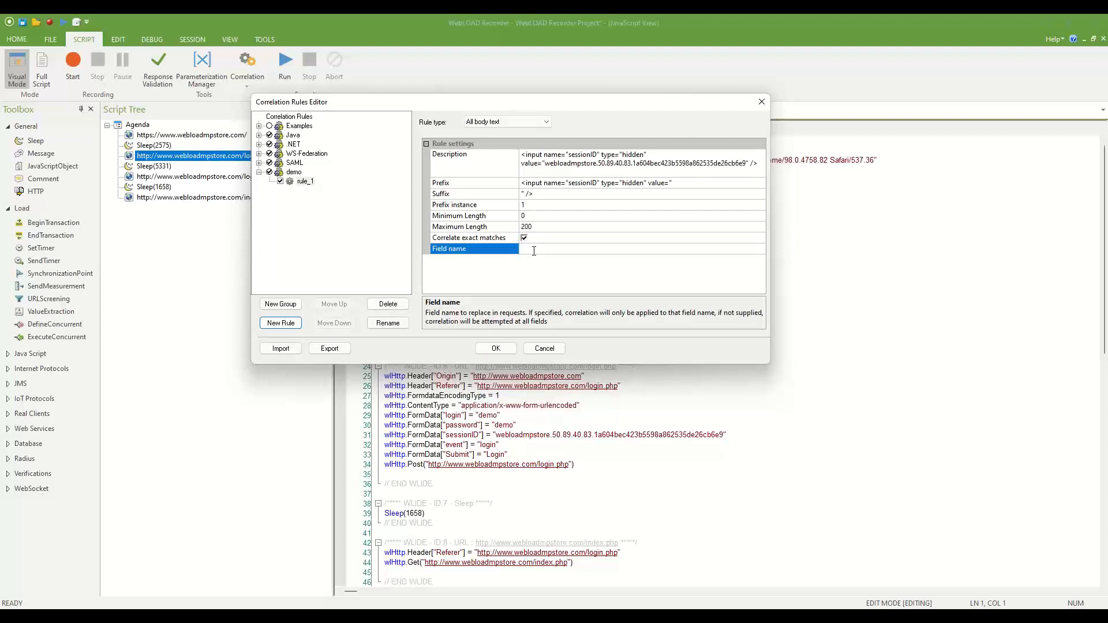
{"action": "type", "text": "sessionID"}
{"action": "key", "text": "BackSpace"}
{"action": "key", "text": "BackSpace"}
{"action": "key", "text": "BackSpace"}
{"action": "key", "text": "BackSpace"}
{"action": "key", "text": "BackSpace"}
{"action": "key", "text": "BackSpace"}
{"action": "key", "text": "BackSpace"}
{"action": "key", "text": "BackSpace"}
{"action": "key", "text": "BackSpace"}
{"action": "left_click", "coordinate": [496, 348]}
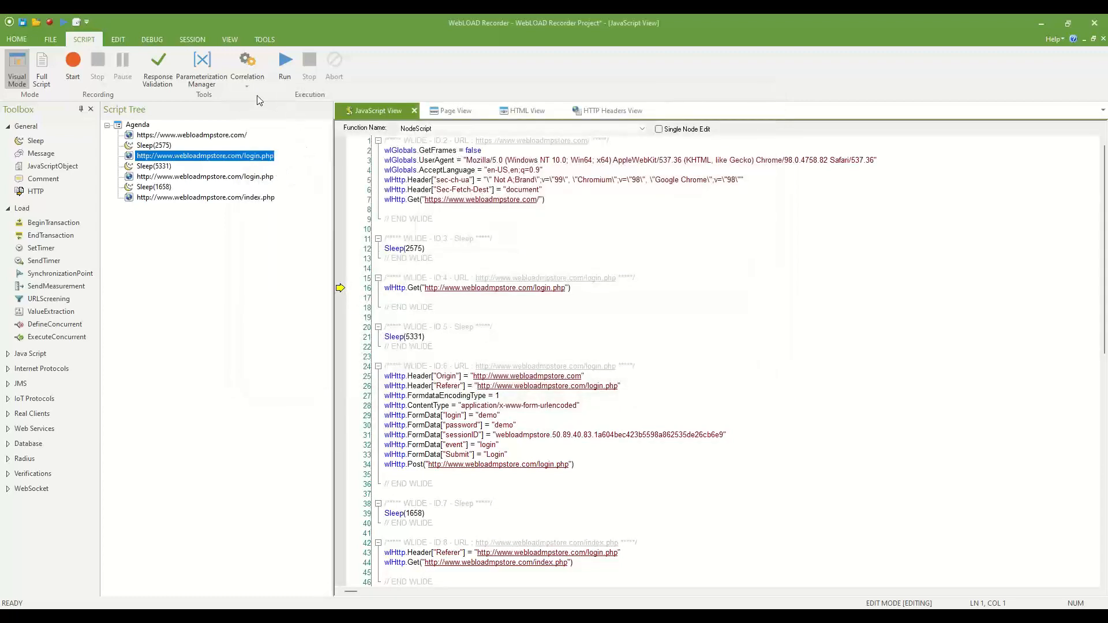
Run Correlate Script from the Correlation menu, continuing without saving.
{"action": "left_click", "coordinate": [247, 82]}
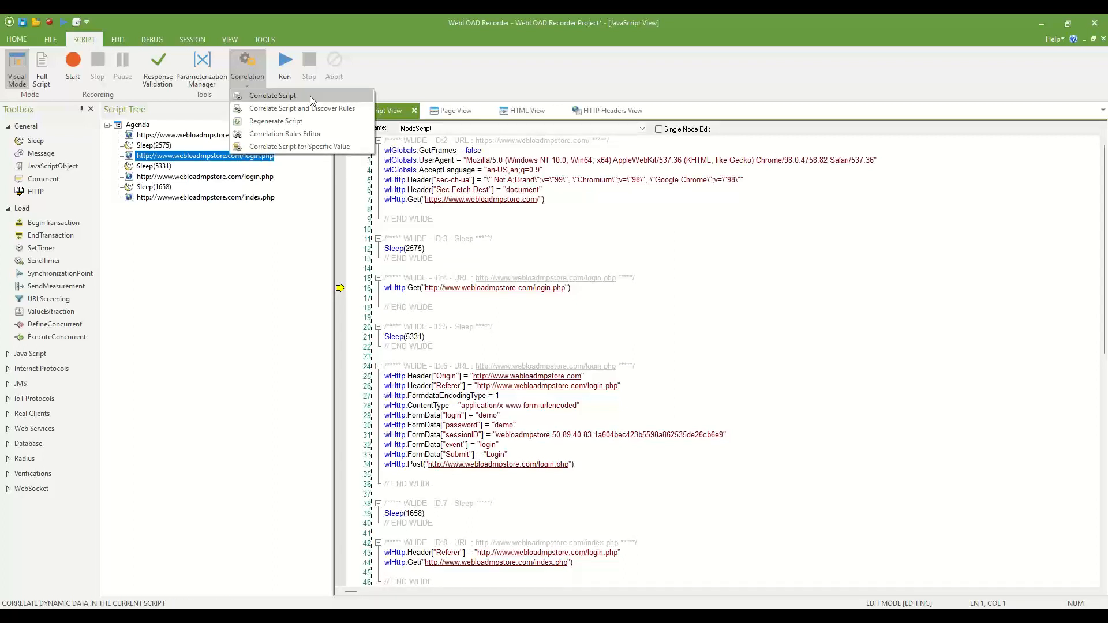
{"action": "left_click", "coordinate": [321, 112]}
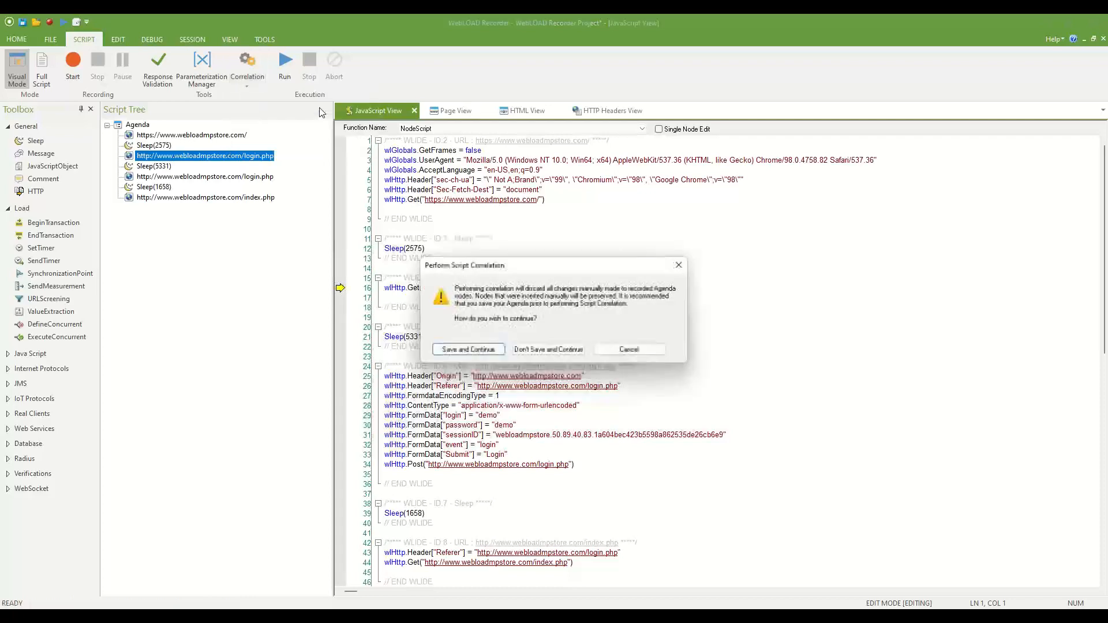
{"action": "left_click", "coordinate": [547, 349]}
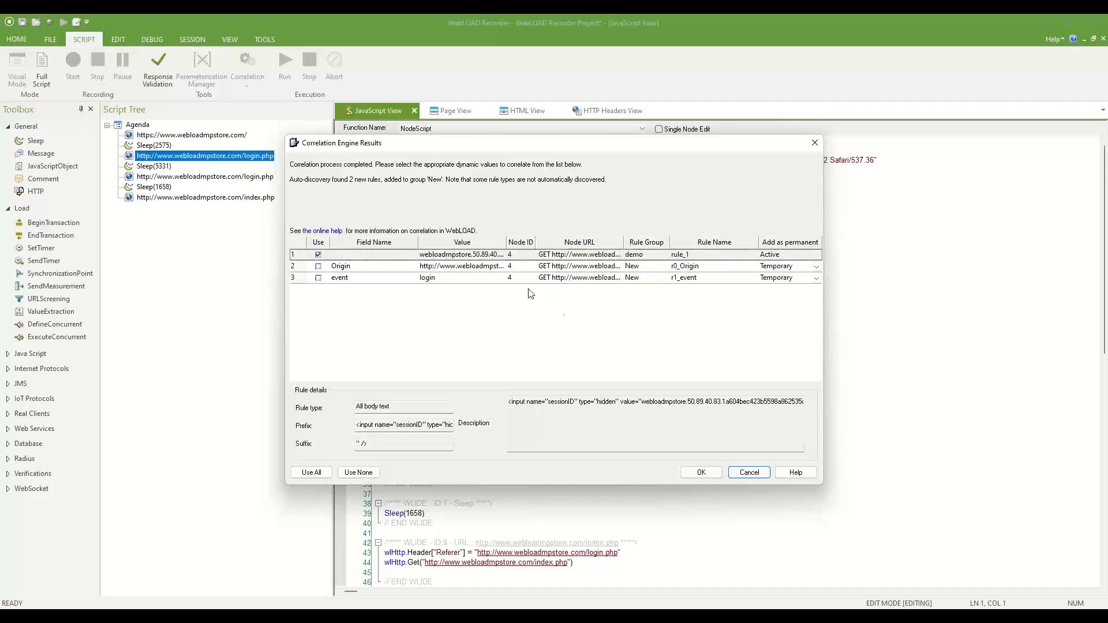
Apply only the rule_1 sessionID correlation, with event returned to Temporary.
{"action": "left_click", "coordinate": [700, 256]}
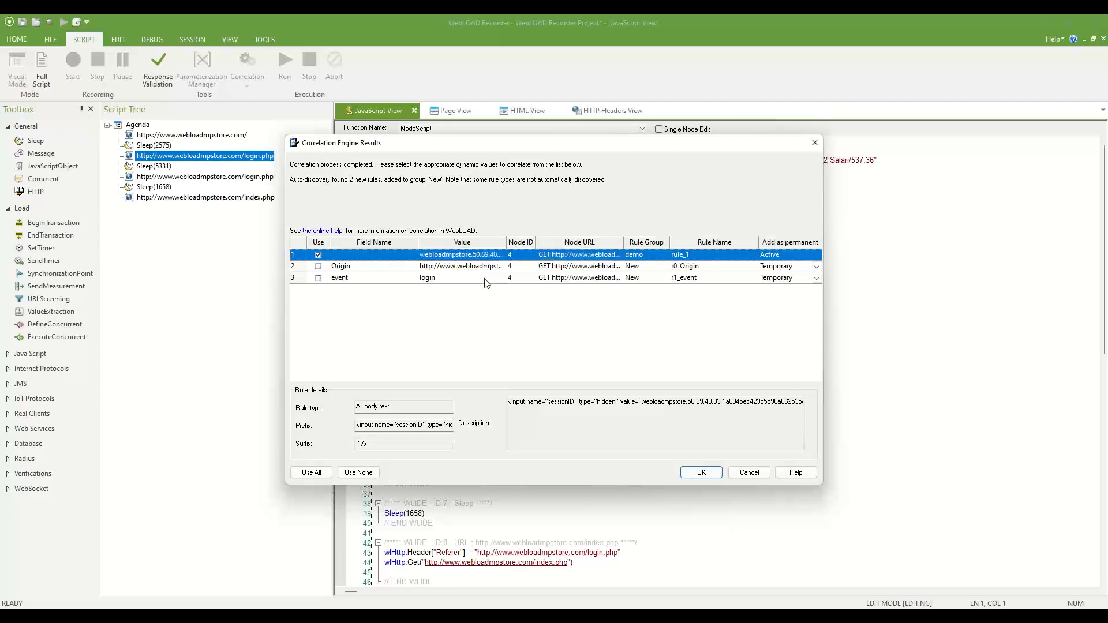
{"action": "left_click", "coordinate": [816, 278]}
{"action": "left_click", "coordinate": [816, 278]}
{"action": "left_click", "coordinate": [777, 296]}
{"action": "left_click", "coordinate": [818, 283]}
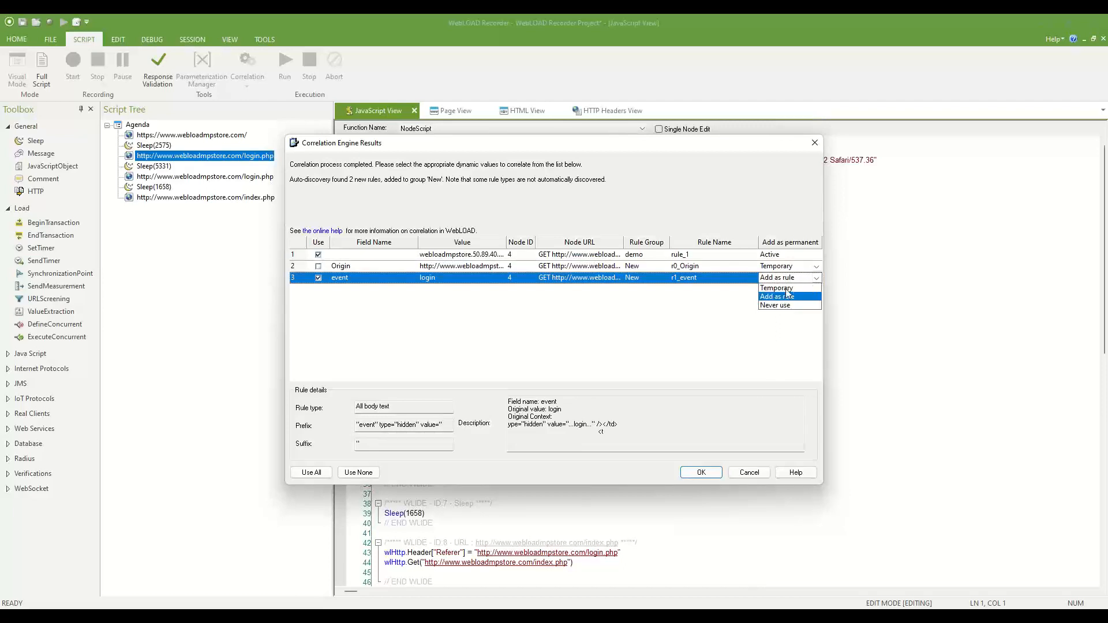
{"action": "left_click", "coordinate": [789, 287]}
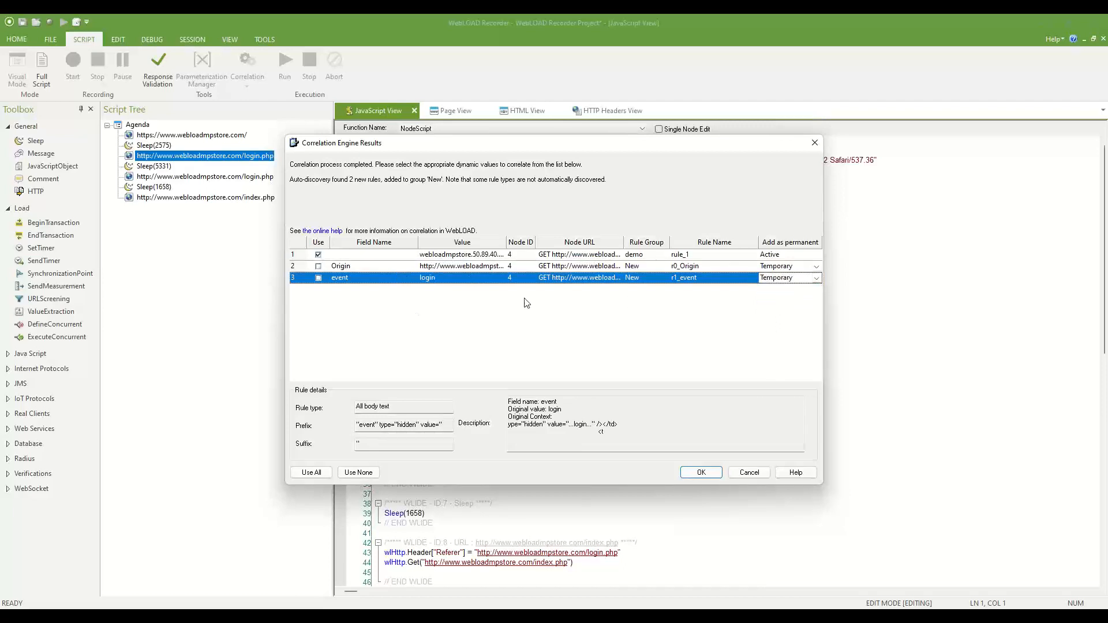
{"action": "left_click", "coordinate": [527, 323]}
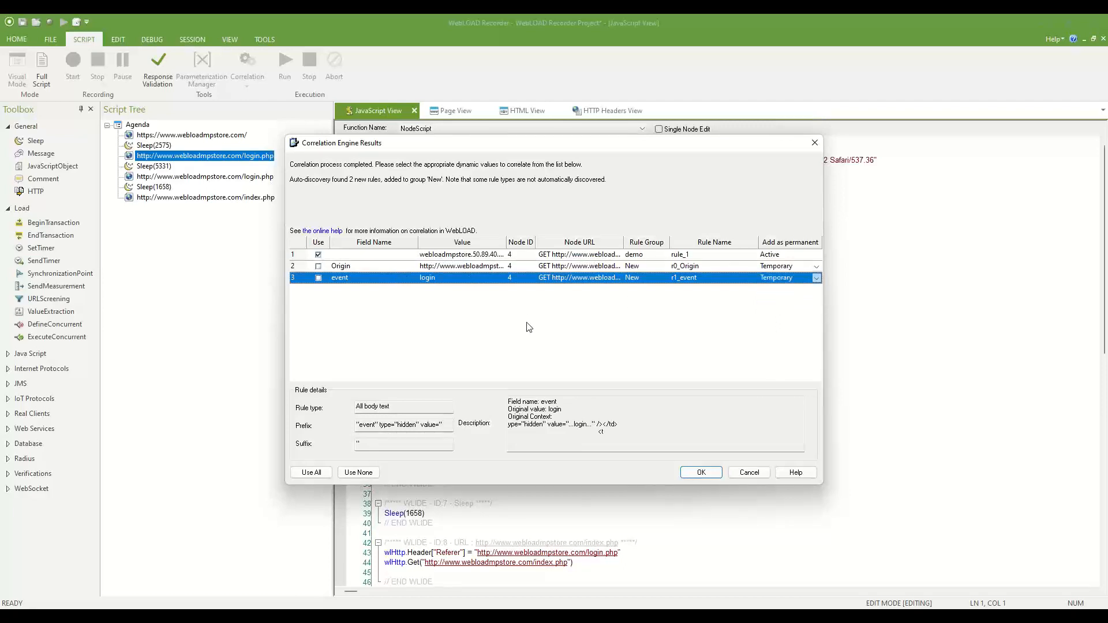
{"action": "left_click", "coordinate": [701, 472]}
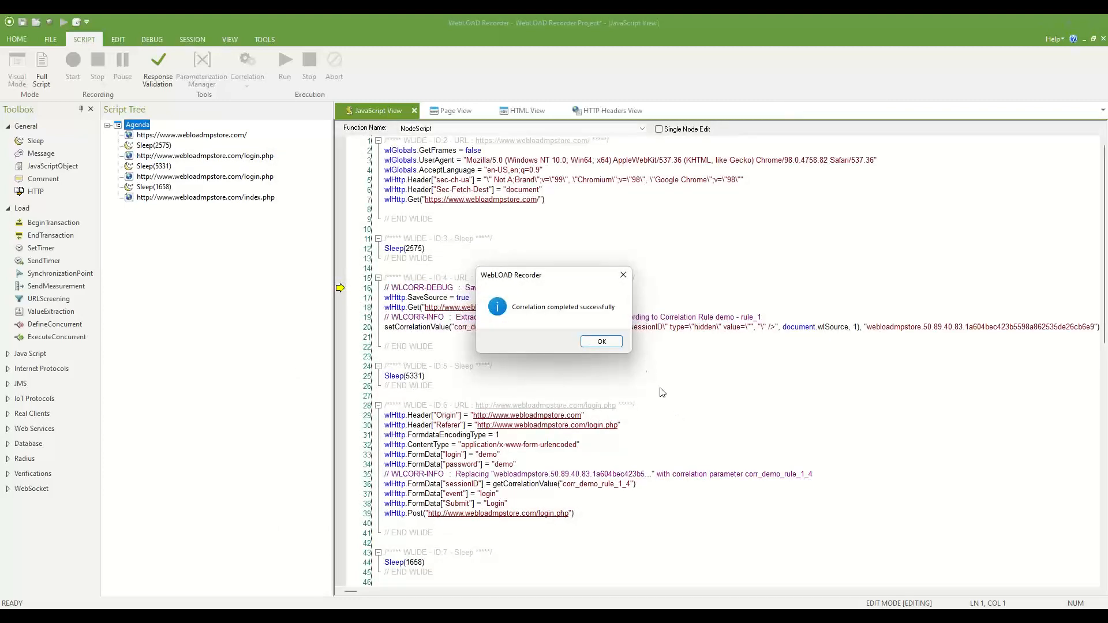
Dismiss the completion message and select the setCorrelationValue extraction code on line 20.
{"action": "left_click", "coordinate": [606, 341]}
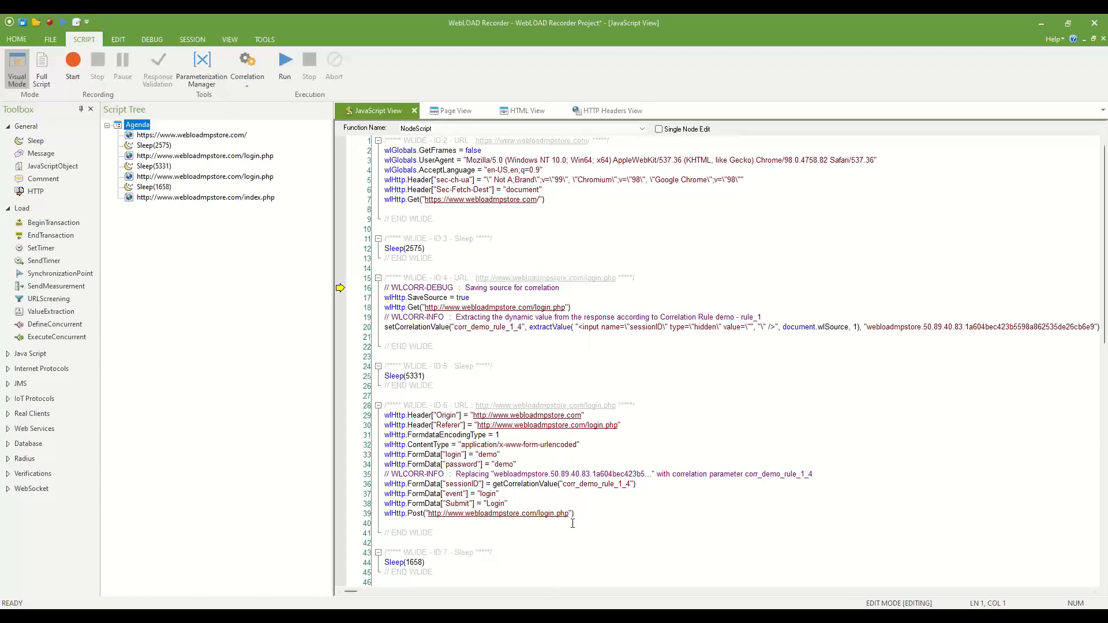
{"action": "scroll", "coordinate": [581, 450], "scroll_direction": "down", "scroll_amount": 1}
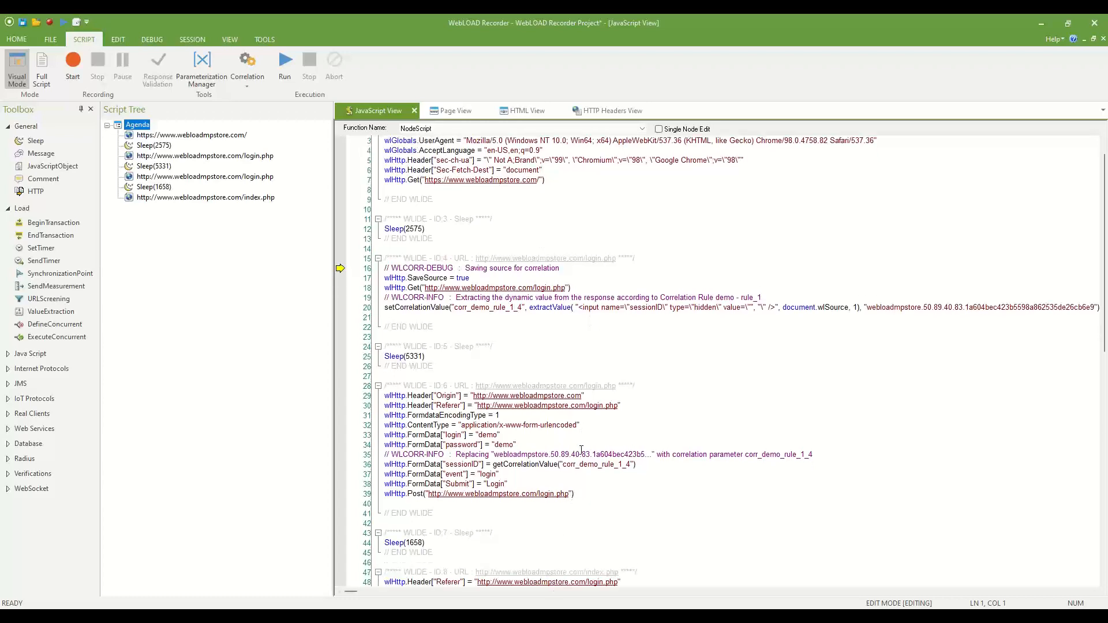
{"action": "scroll", "coordinate": [581, 450], "scroll_direction": "down", "scroll_amount": 2}
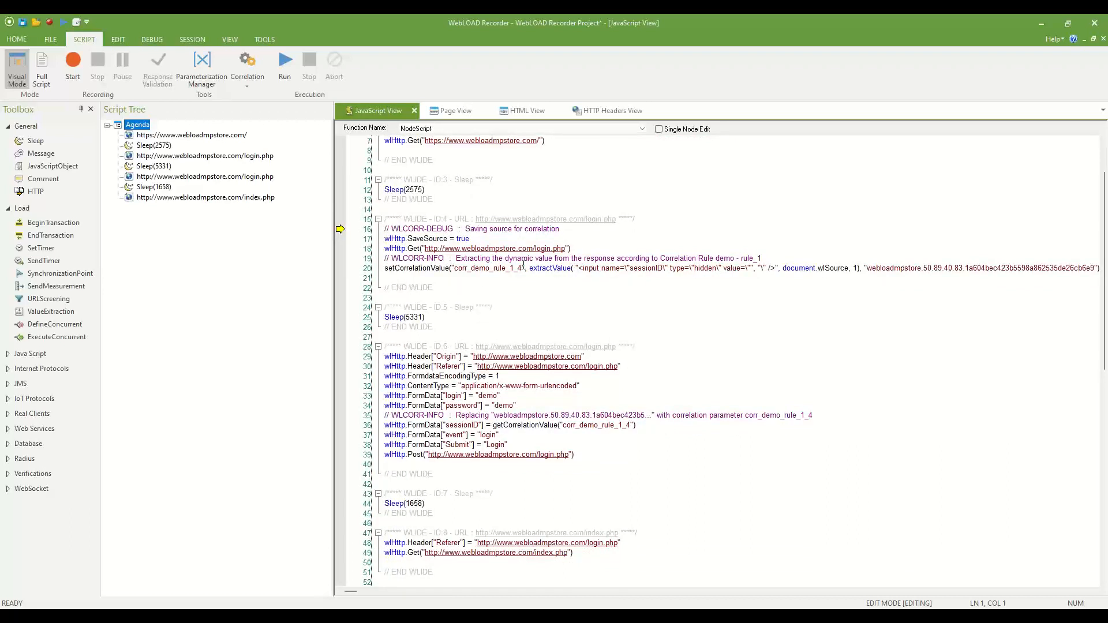
{"action": "left_click_drag", "start_coordinate": [527, 268], "coordinate": [858, 267]}
{"action": "left_click", "coordinate": [630, 270]}
{"action": "left_click", "coordinate": [505, 287]}
{"action": "key", "text": "BackSpace"}
{"action": "key", "text": "Return"}
{"action": "key", "text": "Return"}
{"action": "double_click", "coordinate": [486, 269]}
{"action": "key", "text": "ctrl+c"}
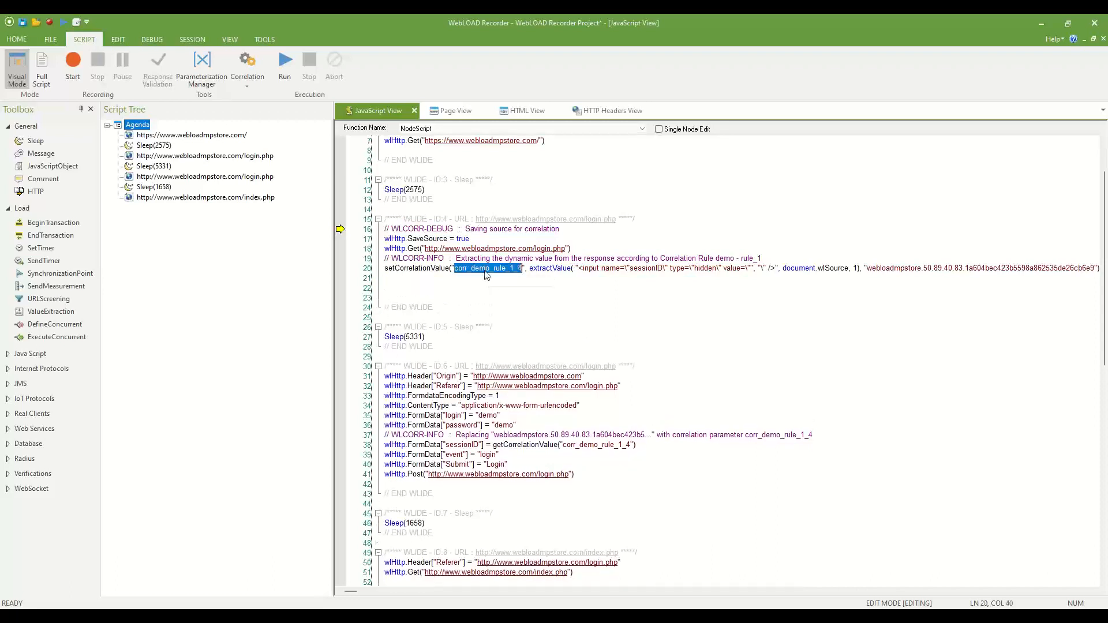
{"action": "left_click", "coordinate": [422, 279]}
{"action": "key", "text": "Return"}
{"action": "key", "text": "ctrl+v"}
{"action": "type", "text": "="}
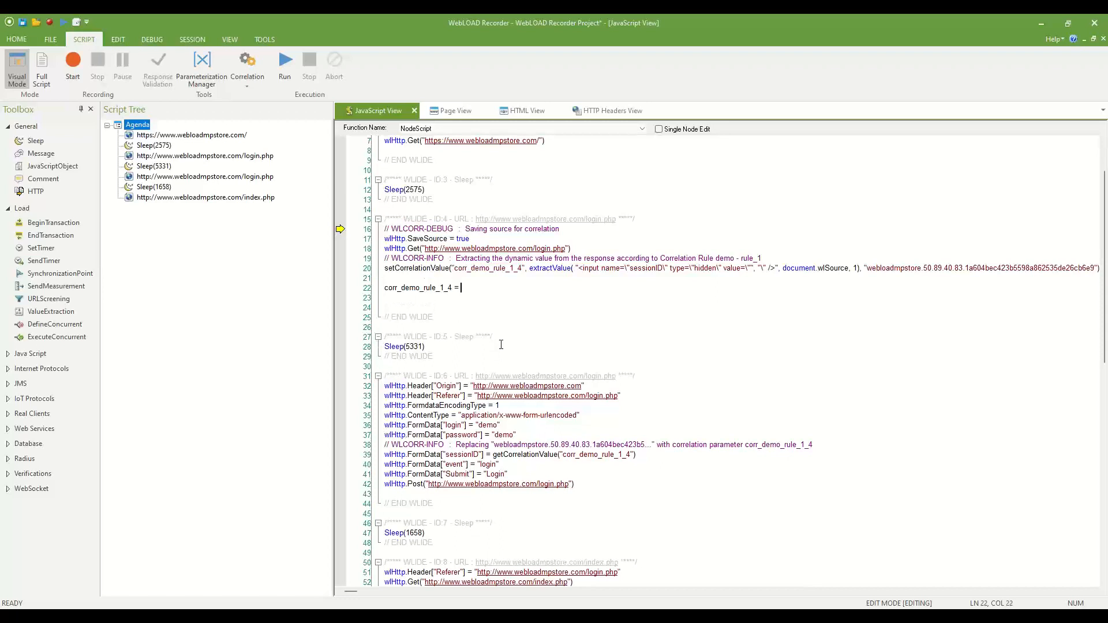
{"action": "key", "text": "ctrl+Right"}
{"action": "key", "text": "ctrl+shift+Right"}
{"action": "key", "text": "ctrl+shift+Right"}
{"action": "key", "text": "ctrl+shift+Right"}
{"action": "key", "text": "ctrl+shift+Right"}
{"action": "key", "text": "ctrl+shift+Right"}
{"action": "key", "text": "ctrl+shift+Right"}
{"action": "key", "text": "ctrl+shift+Right"}
{"action": "key", "text": "ctrl+shift+Right"}
{"action": "key", "text": "ctrl+shift+Right"}
{"action": "key", "text": "ctrl+shift+Right"}
{"action": "key", "text": "ctrl+shift+Right"}
{"action": "key", "text": "ctrl+shift+Right"}
{"action": "key", "text": "ctrl+shift+Right"}
{"action": "key", "text": "ctrl+shift+Right"}
{"action": "key", "text": "ctrl+shift+Right"}
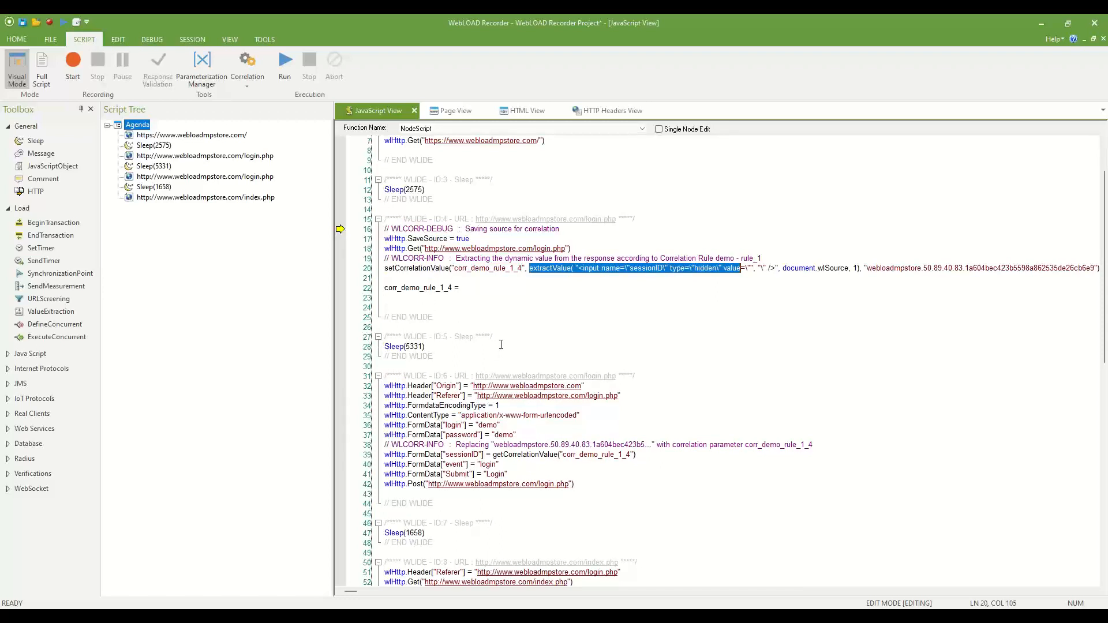
{"action": "key", "text": "shift+Right"}
{"action": "key", "text": "shift+Right"}
{"action": "key", "text": "ctrl+c"}
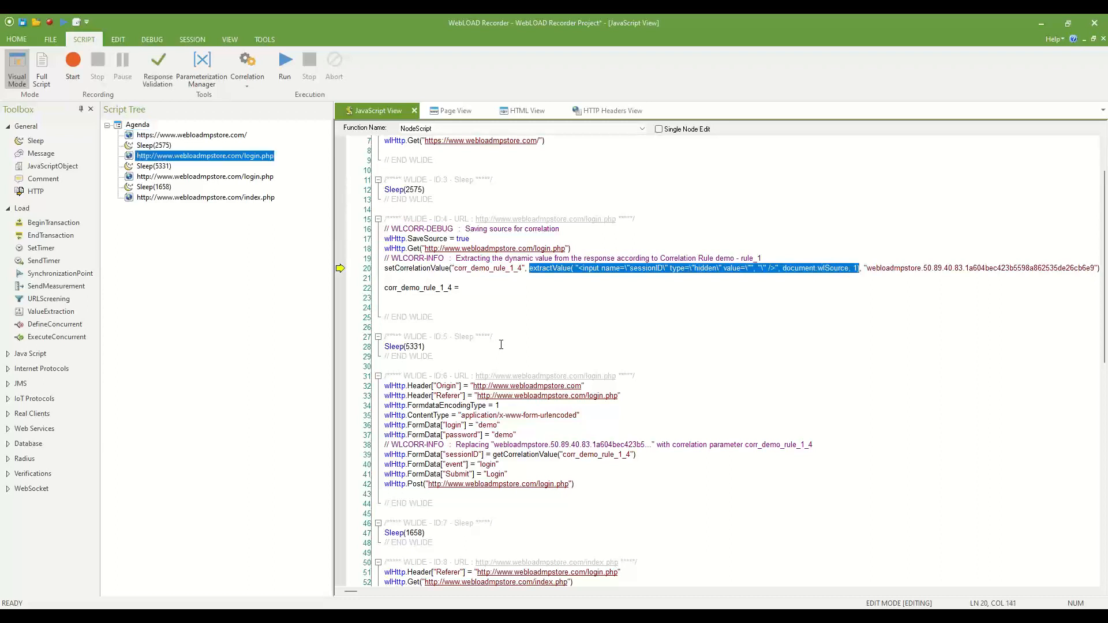
{"action": "key", "text": "Down"}
{"action": "key", "text": "Down"}
{"action": "key", "text": "Home"}
{"action": "key", "text": "ctrl+v"}
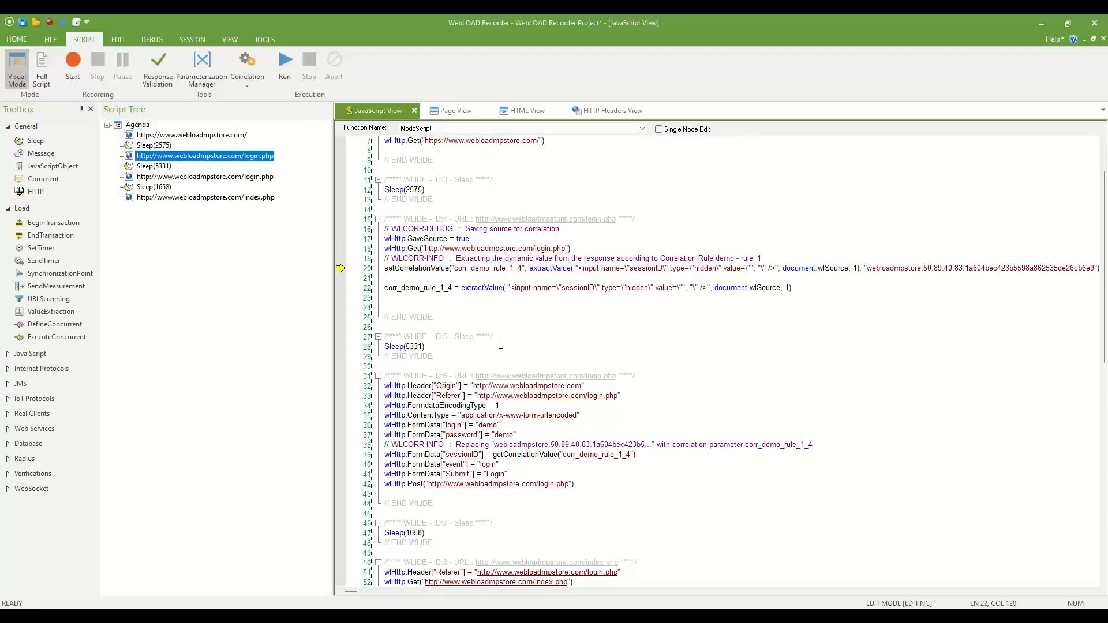
{"action": "double_click", "coordinate": [412, 287]}
{"action": "left_click", "coordinate": [440, 287]}
{"action": "key", "text": "F10"}
{"action": "left_click", "coordinate": [700, 278]}
{"action": "key", "text": "shift+End"}
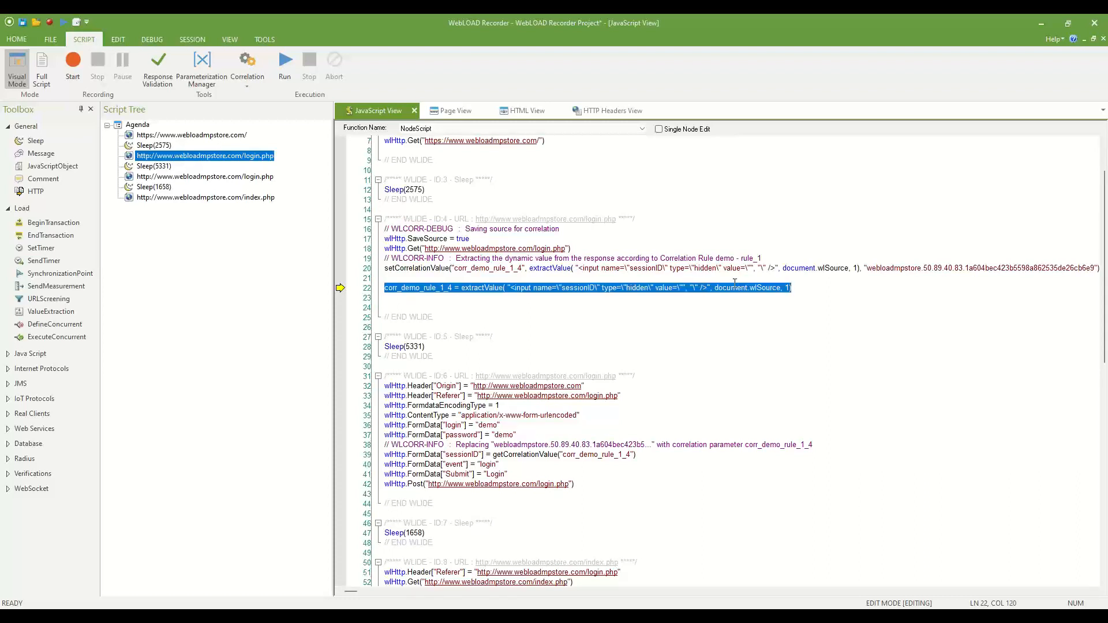
{"action": "key", "text": "Delete"}
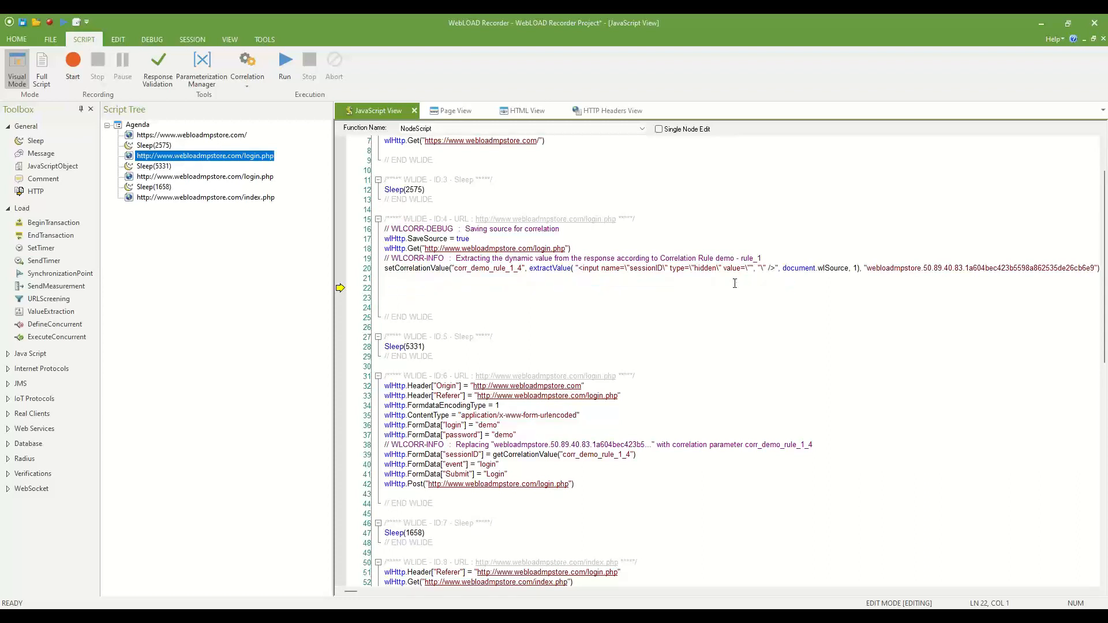
{"action": "key", "text": "Delete"}
{"action": "key", "text": "Delete"}
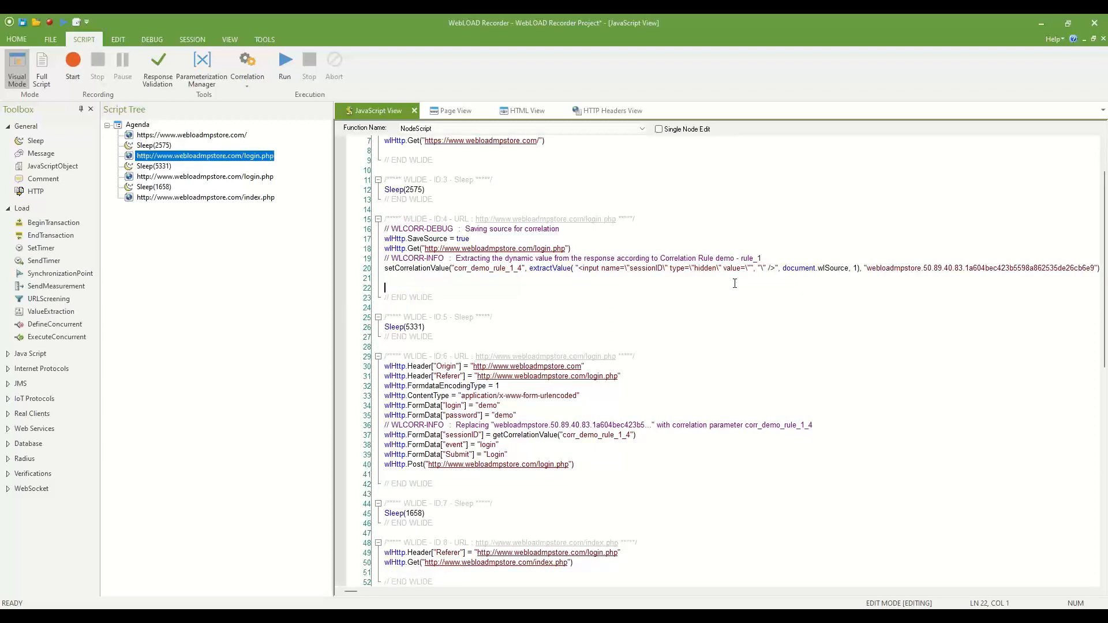
{"action": "left_click", "coordinate": [478, 268]}
{"action": "double_click", "coordinate": [479, 269]}
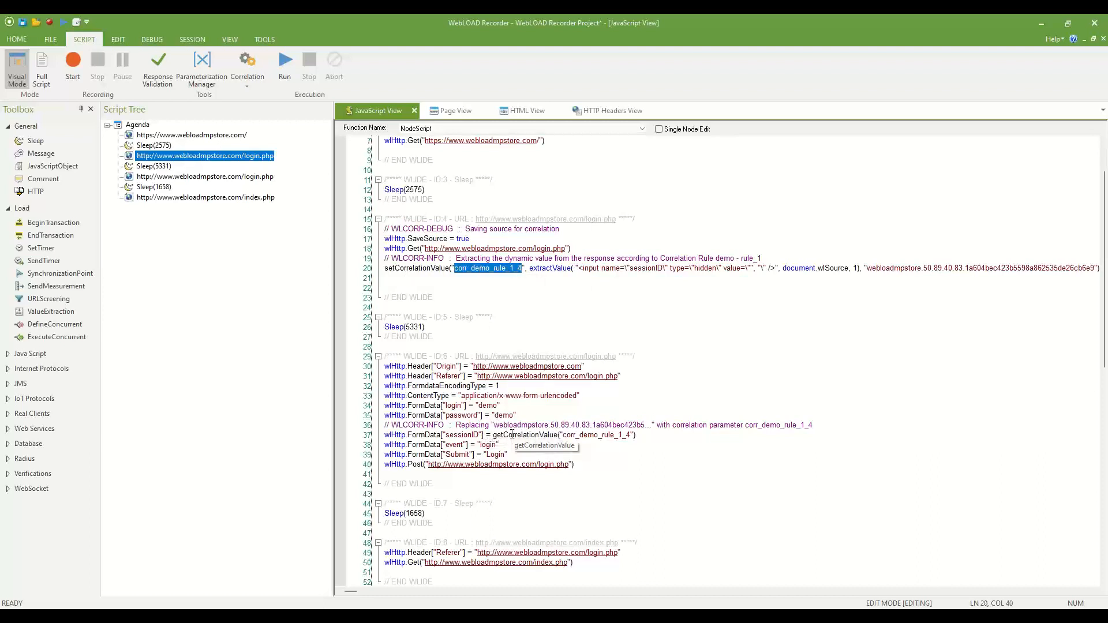
{"action": "left_click", "coordinate": [464, 289]}
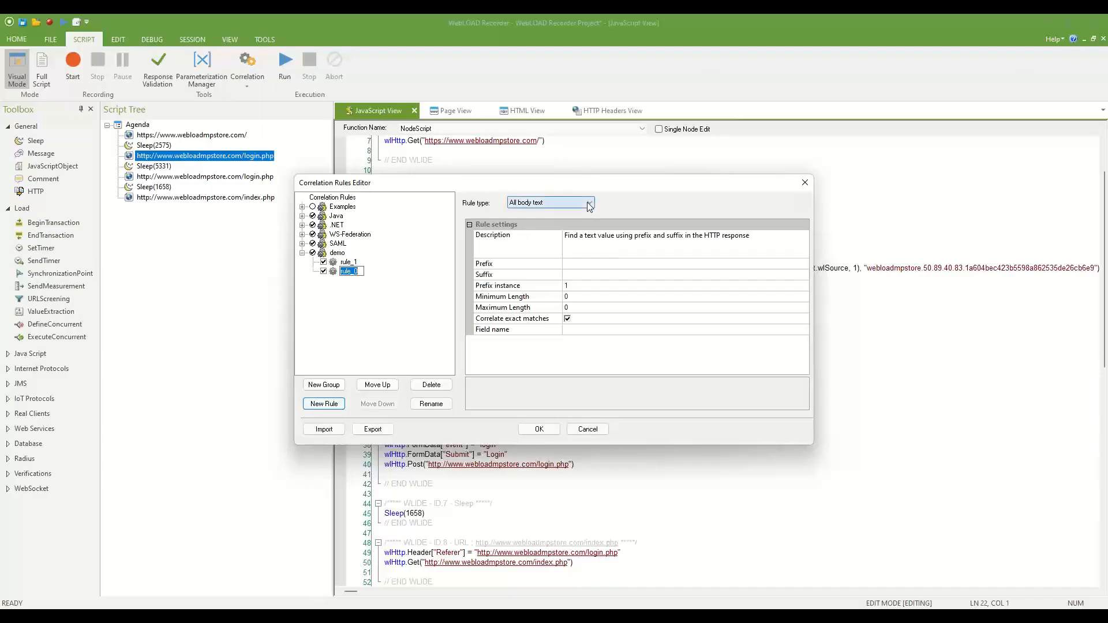
Try rule_0 as an Extract from header rule, entering then clearing a Header Name like x-my-id.
{"action": "left_click", "coordinate": [589, 205]}
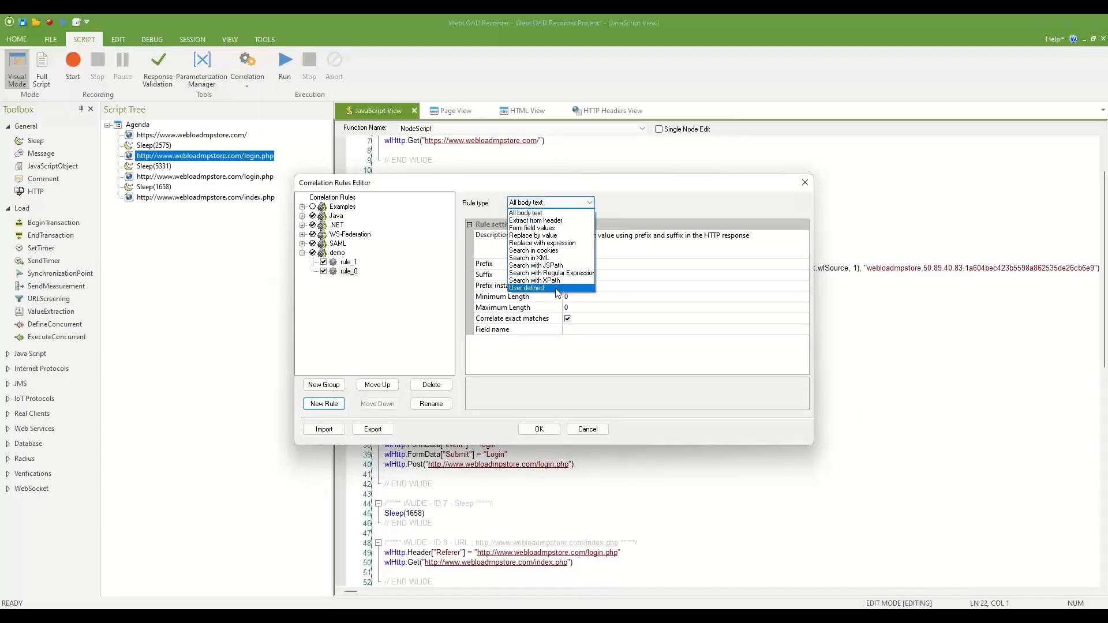
{"action": "left_click", "coordinate": [559, 220]}
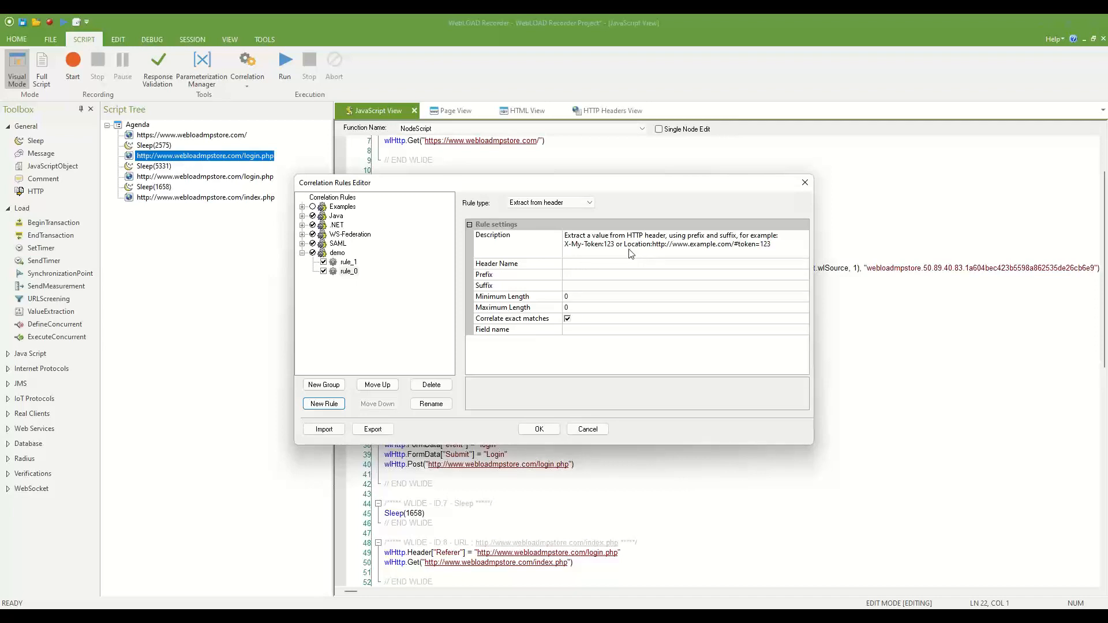
{"action": "left_click", "coordinate": [585, 264]}
{"action": "type", "text": "Locatio"}
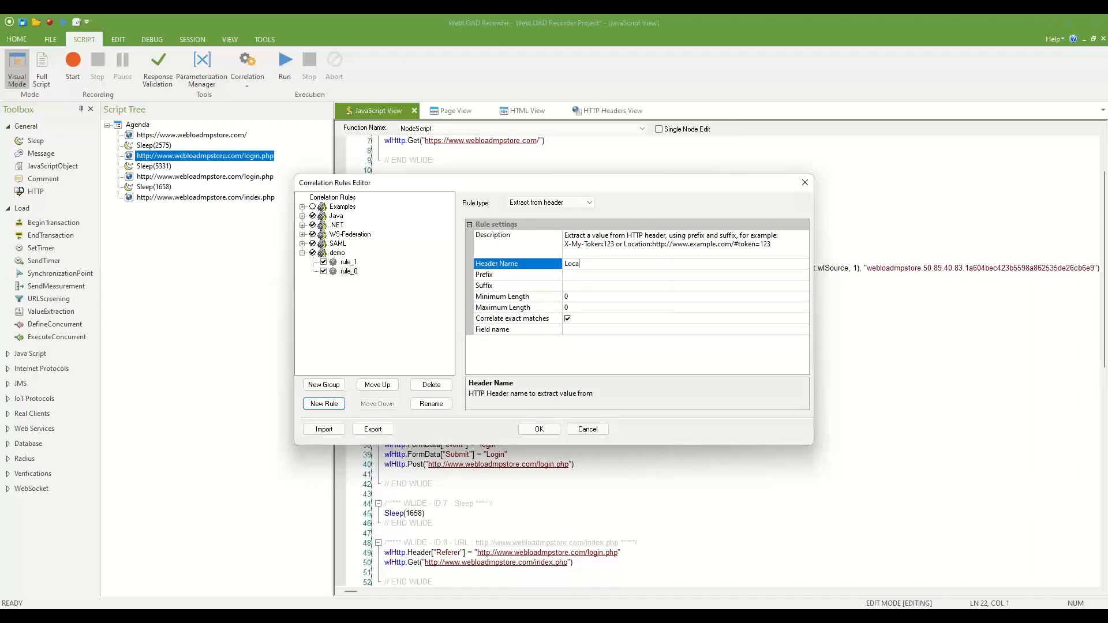
{"action": "key", "text": "BackSpace"}
{"action": "key", "text": "BackSpace"}
{"action": "key", "text": "BackSpace"}
{"action": "key", "text": "BackSpace"}
{"action": "key", "text": "BackSpace"}
{"action": "key", "text": "BackSpace"}
{"action": "key", "text": "BackSpace"}
{"action": "type", "text": "x-my-id"}
{"action": "key", "text": "BackSpace"}
{"action": "key", "text": "BackSpace"}
{"action": "key", "text": "BackSpace"}
{"action": "key", "text": "BackSpace"}
{"action": "key", "text": "BackSpace"}
{"action": "key", "text": "BackSpace"}
{"action": "key", "text": "BackSpace"}
Make rule_0 a Form field values rule matching by id, leaving Element empty.
{"action": "left_click", "coordinate": [535, 207]}
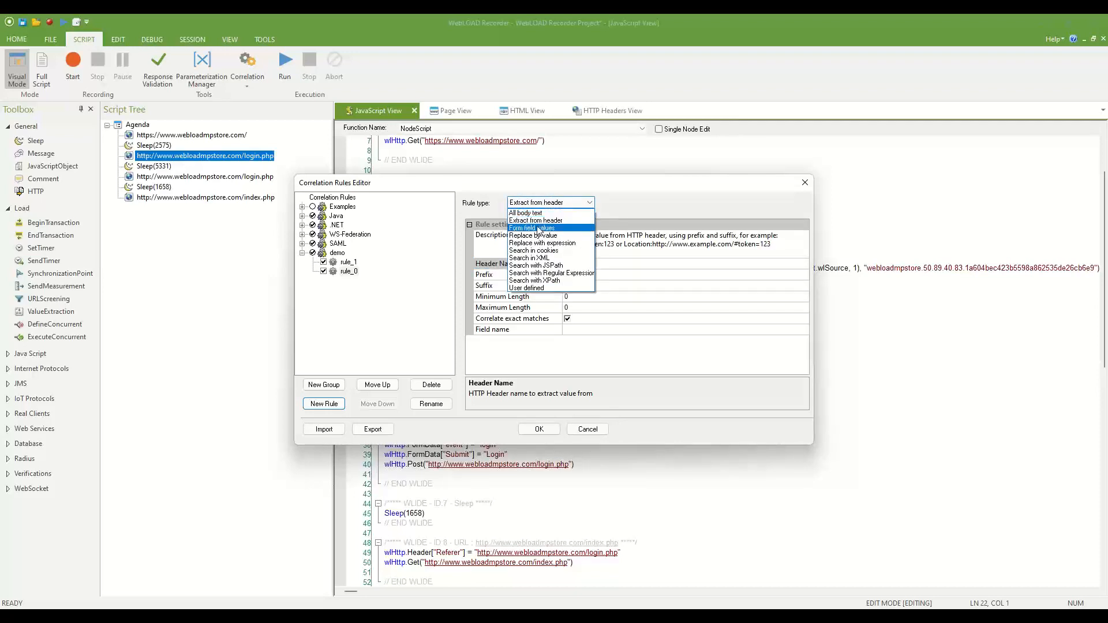
{"action": "left_click", "coordinate": [538, 229]}
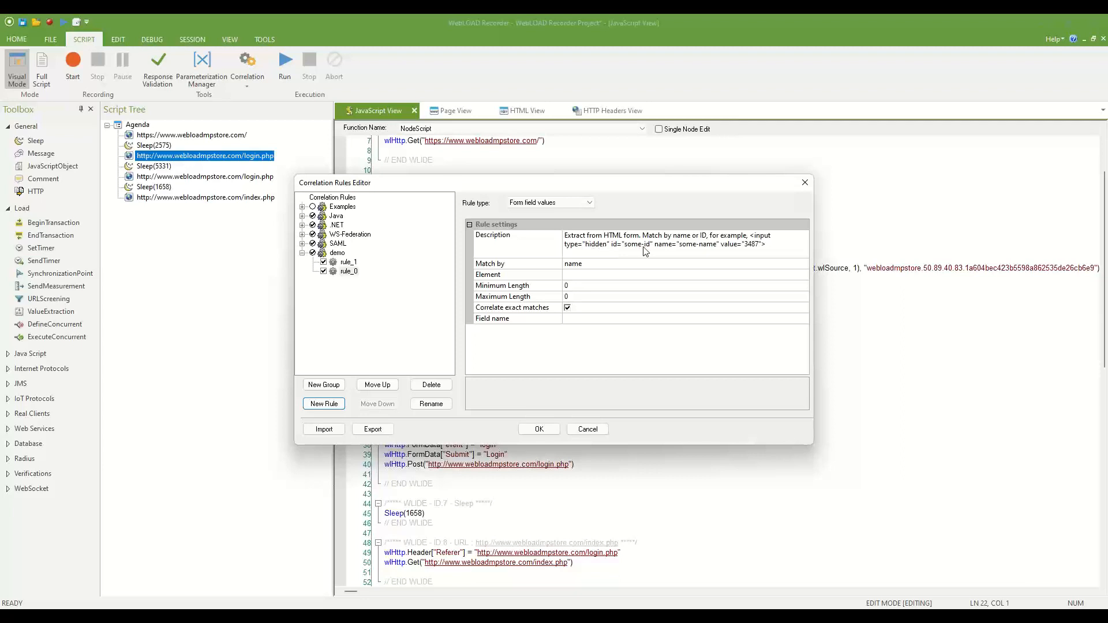
{"action": "left_click", "coordinate": [586, 267]}
{"action": "left_click", "coordinate": [586, 267]}
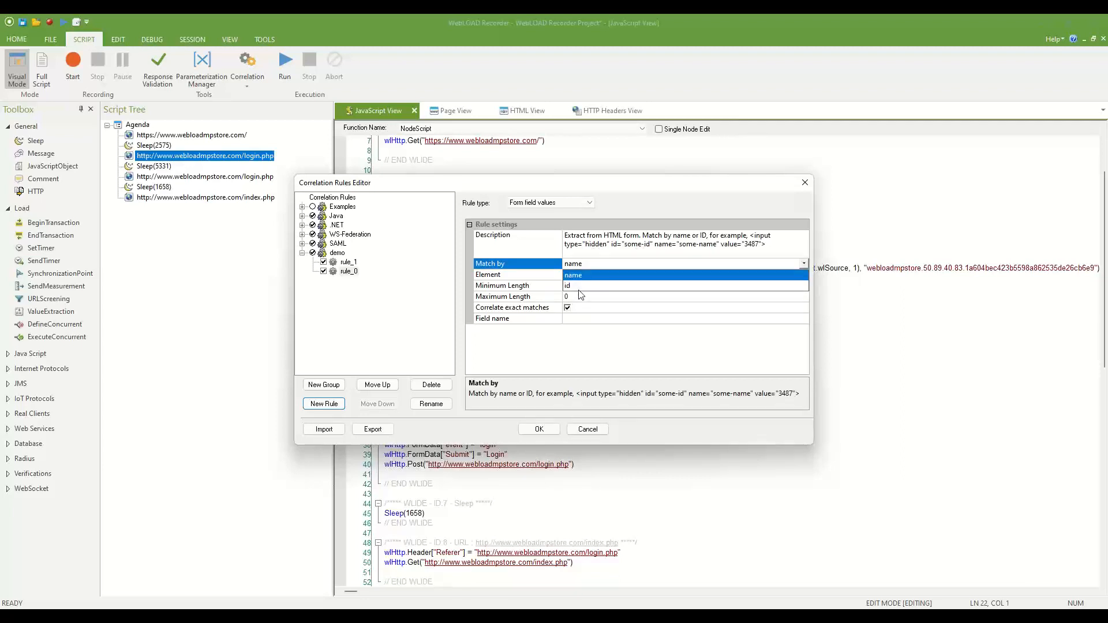
{"action": "left_click", "coordinate": [580, 285]}
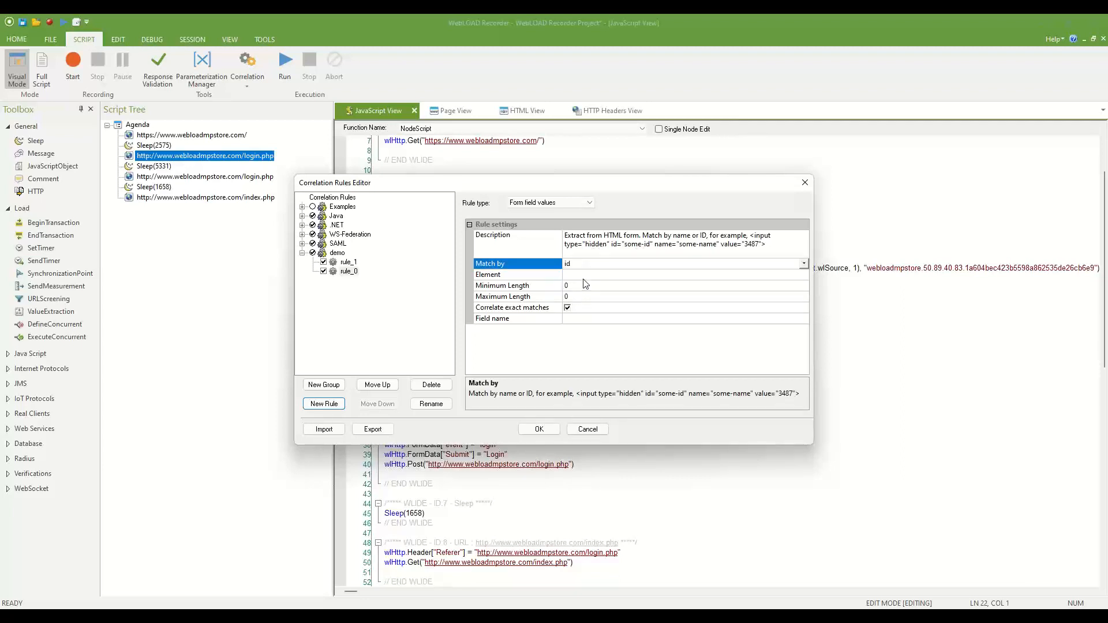
{"action": "left_click", "coordinate": [586, 275]}
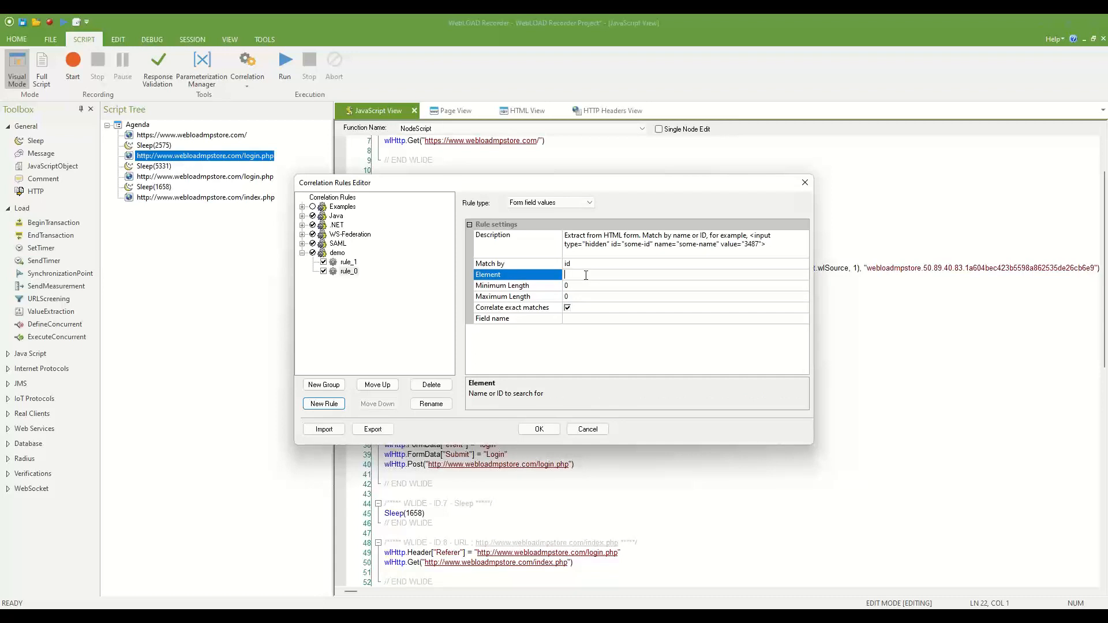
{"action": "type", "text": "sessionID"}
{"action": "key", "text": "BackSpace"}
{"action": "key", "text": "BackSpace"}
{"action": "key", "text": "BackSpace"}
{"action": "key", "text": "BackSpace"}
{"action": "key", "text": "BackSpace"}
{"action": "key", "text": "BackSpace"}
{"action": "key", "text": "BackSpace"}
{"action": "key", "text": "BackSpace"}
{"action": "key", "text": "BackSpace"}
{"action": "left_click", "coordinate": [560, 205]}
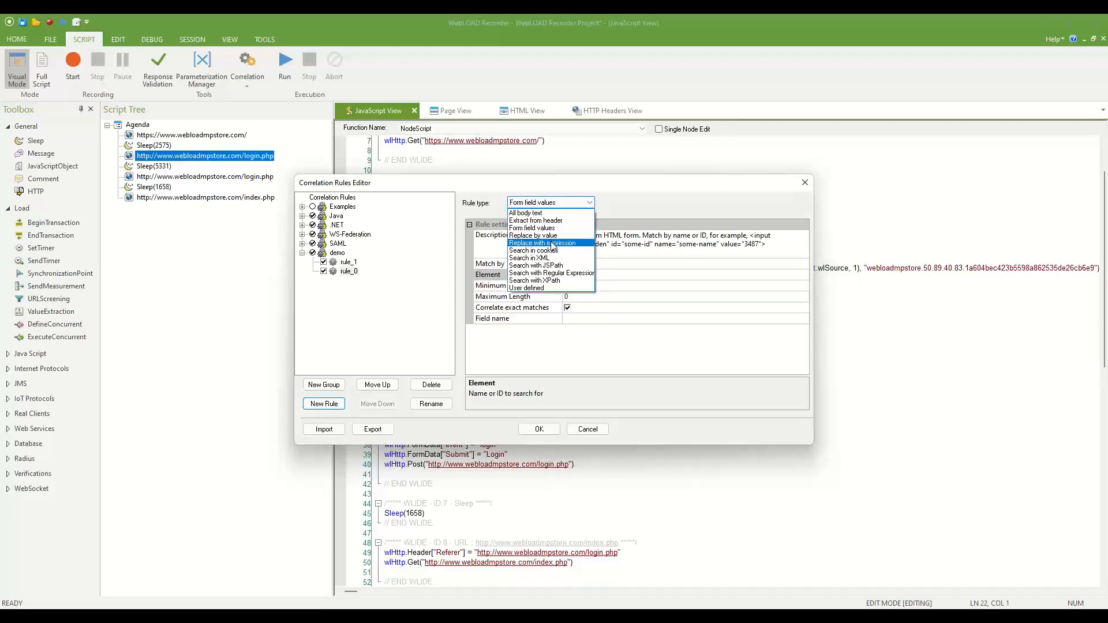
Make rule_0 a Search in cookies rule with cookie name mysession.
{"action": "left_click", "coordinate": [554, 252]}
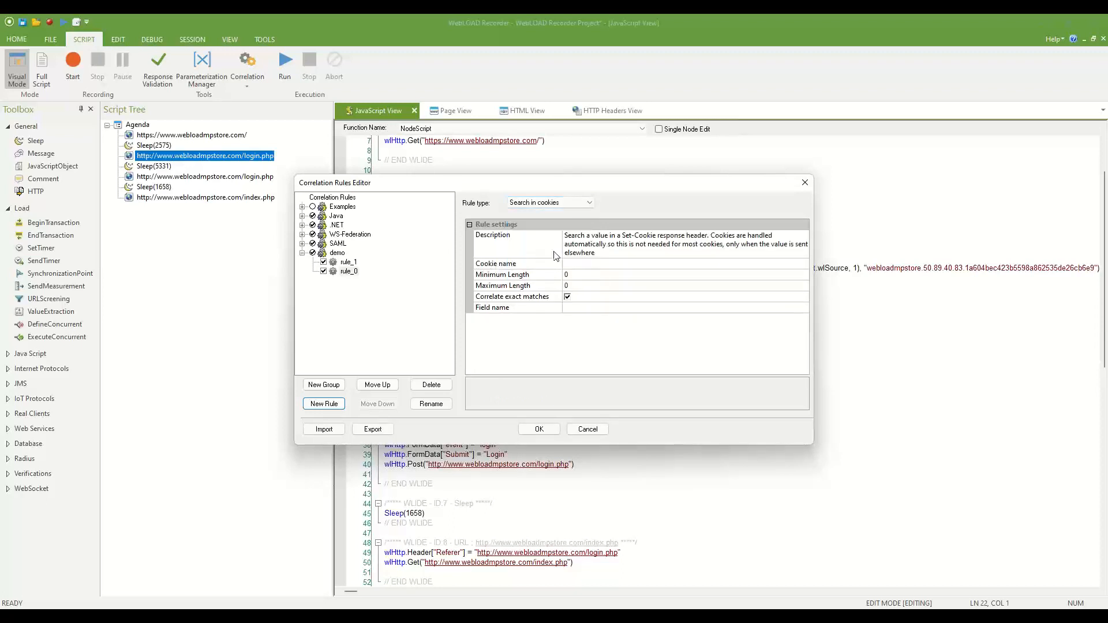
{"action": "left_click", "coordinate": [590, 266]}
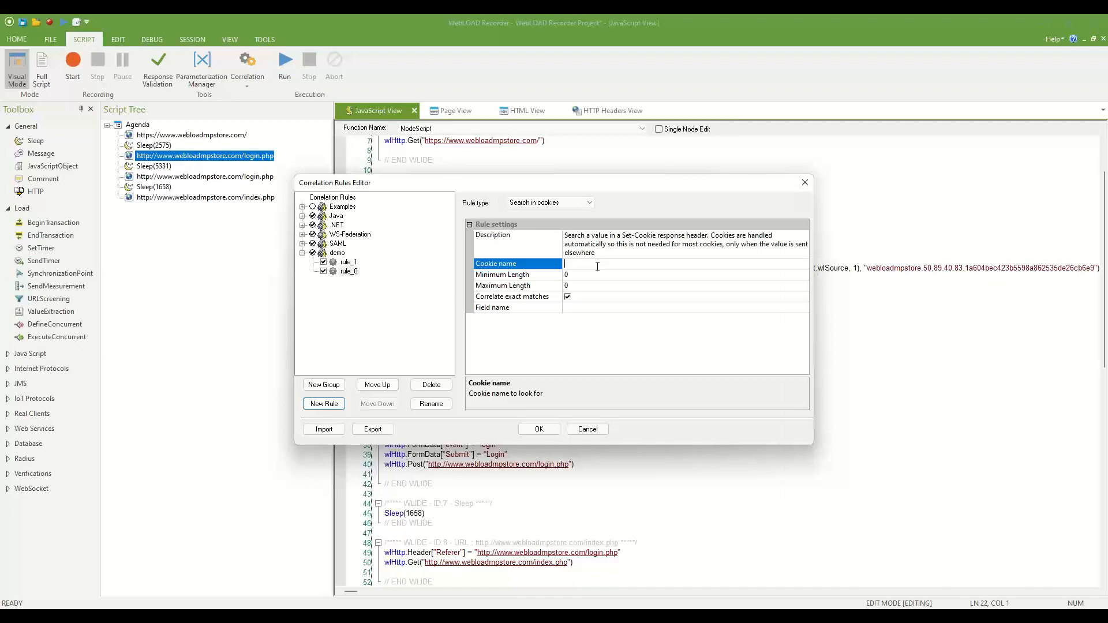
{"action": "type", "text": "mysession"}
{"action": "left_click", "coordinate": [580, 206]}
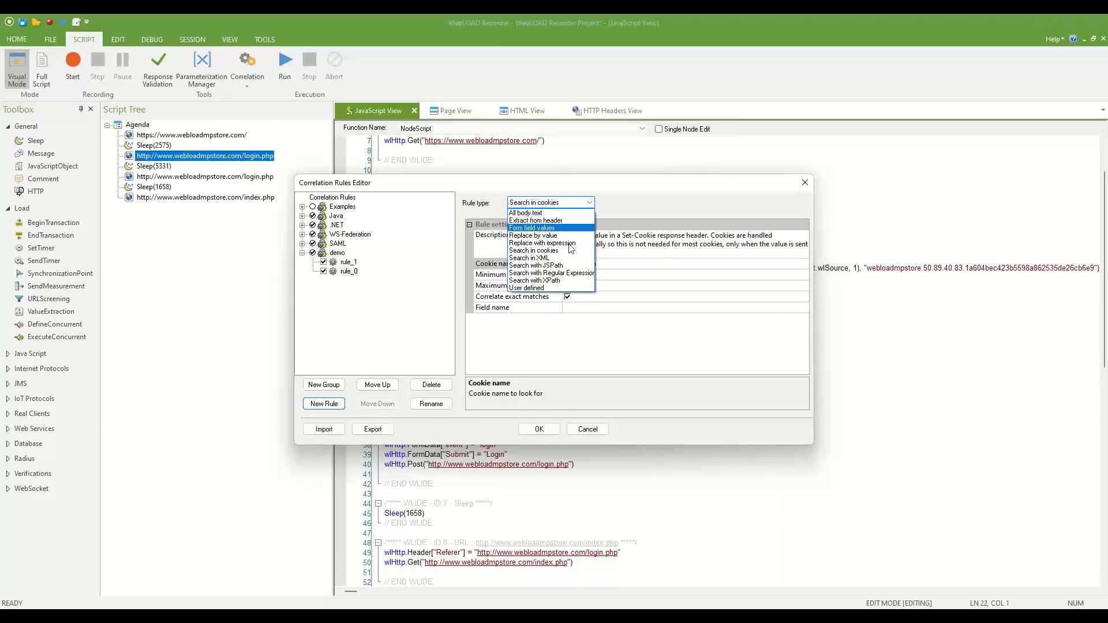
Briefly try Search in XML, then make rule_0 a Search with XPath rule and read its description.
{"action": "left_click", "coordinate": [564, 258]}
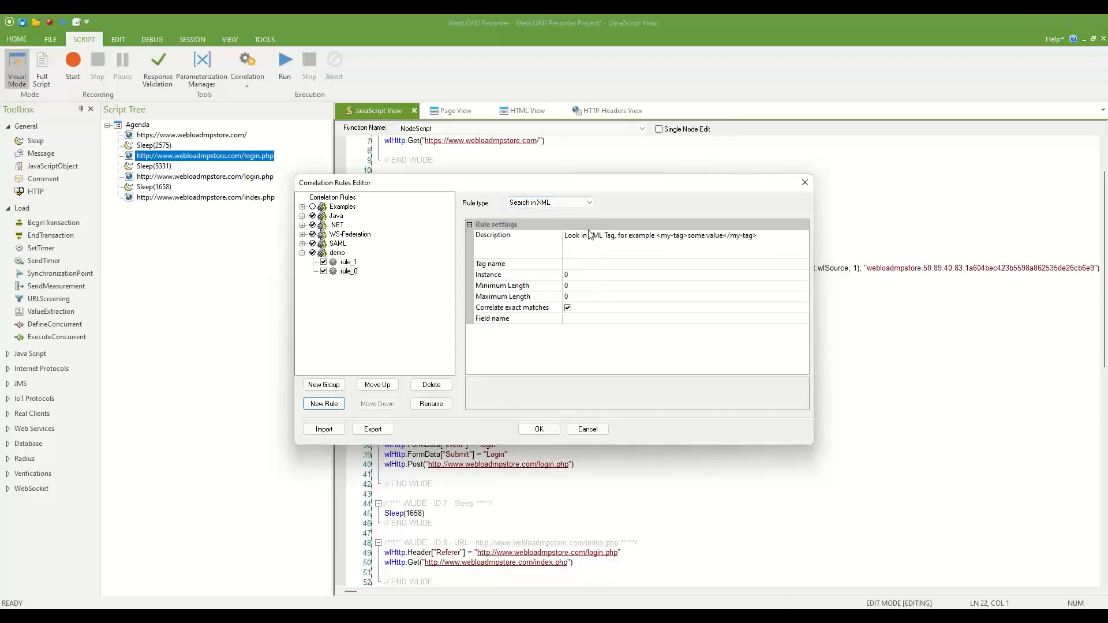
{"action": "left_click", "coordinate": [583, 263]}
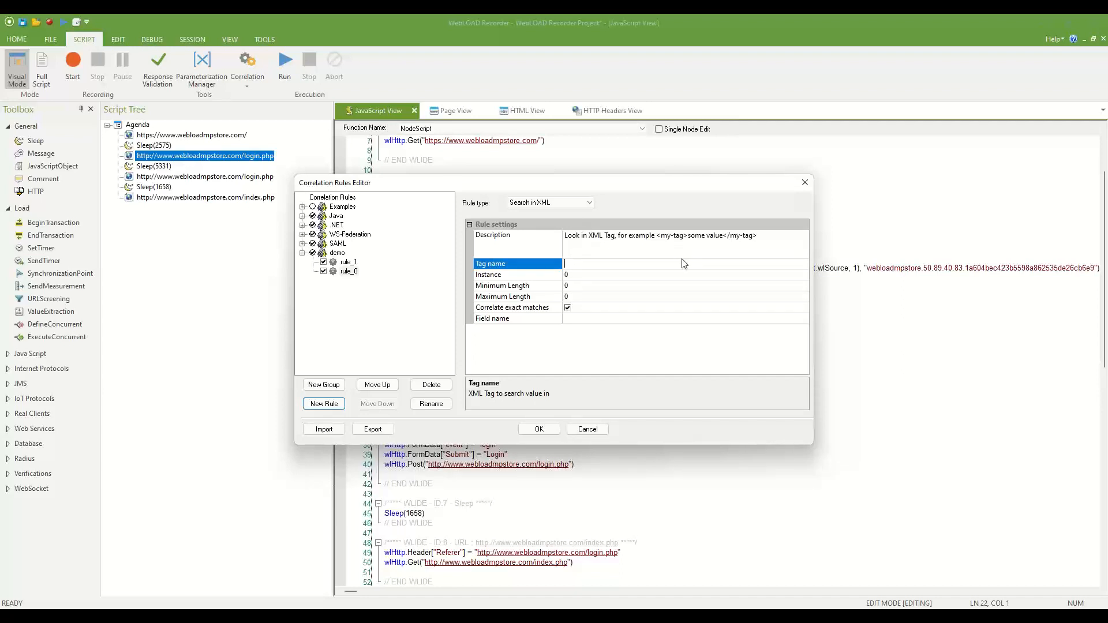
{"action": "left_click", "coordinate": [538, 203]}
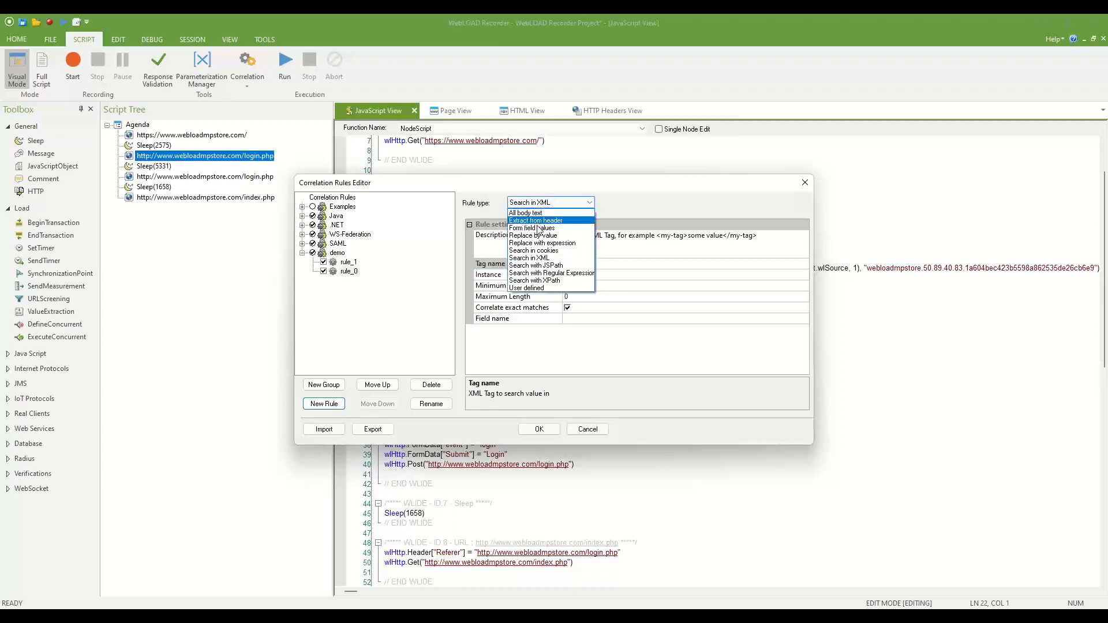
{"action": "left_click", "coordinate": [538, 282]}
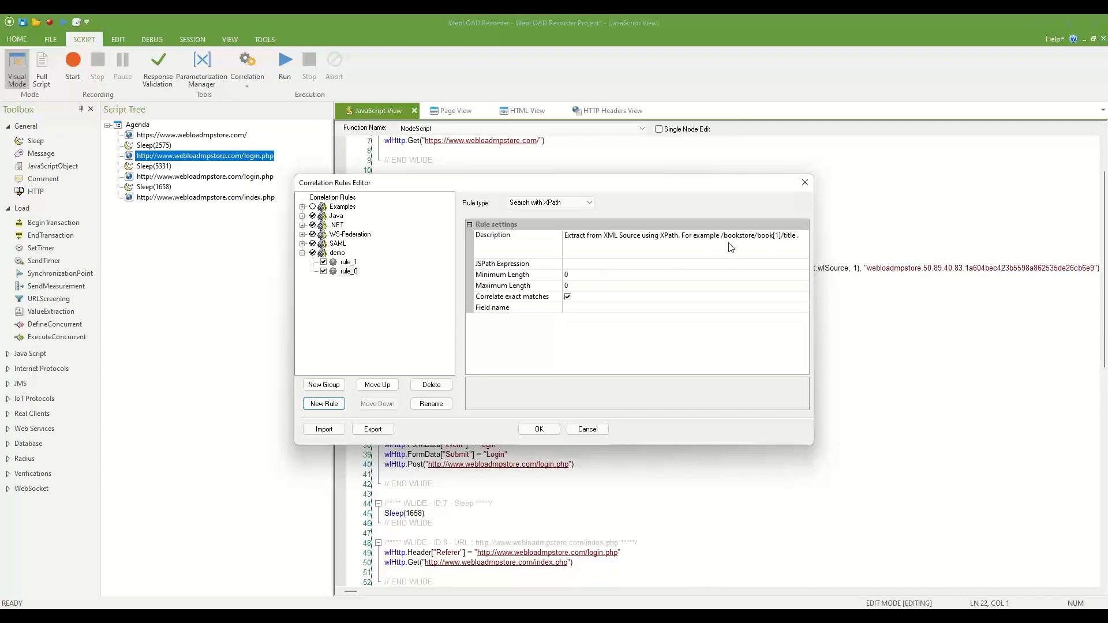
{"action": "left_click_drag", "start_coordinate": [722, 236], "coordinate": [790, 238]}
{"action": "left_click", "coordinate": [790, 237]}
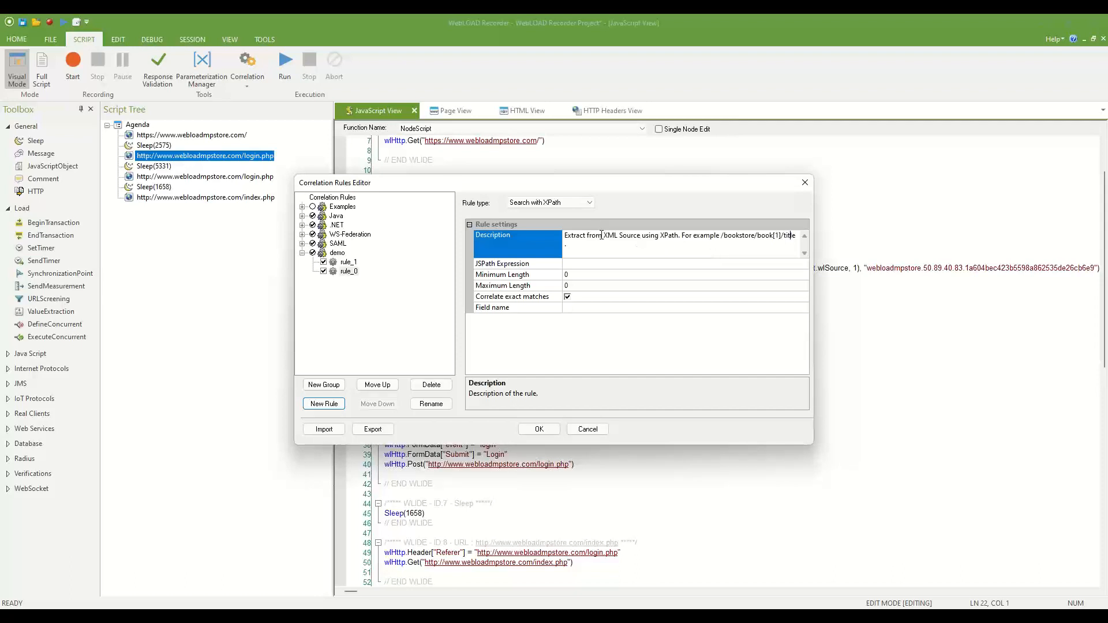
{"action": "left_click", "coordinate": [583, 205]}
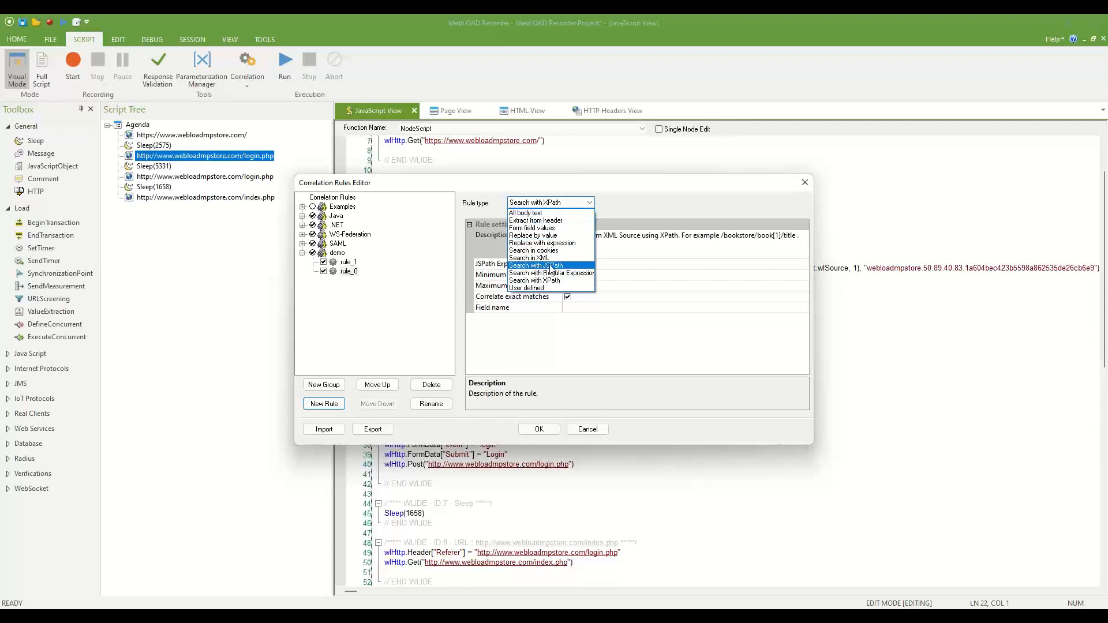
Review Search with JSPath, then make rule_0 a Search with Regular Expression rule.
{"action": "left_click", "coordinate": [553, 266]}
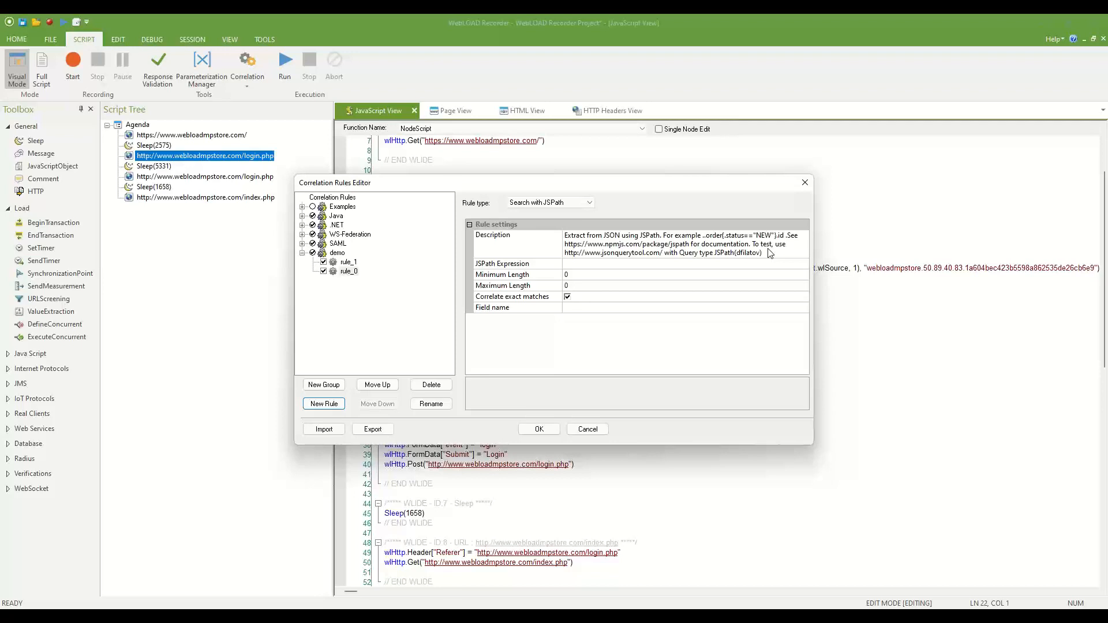
{"action": "left_click", "coordinate": [590, 203]}
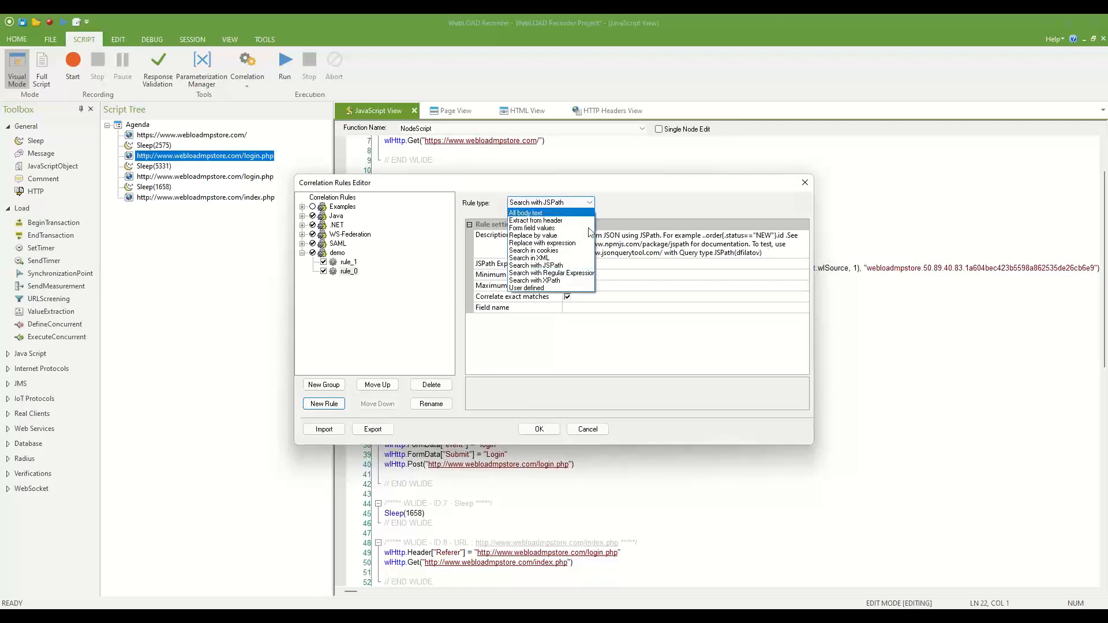
{"action": "left_click", "coordinate": [590, 275]}
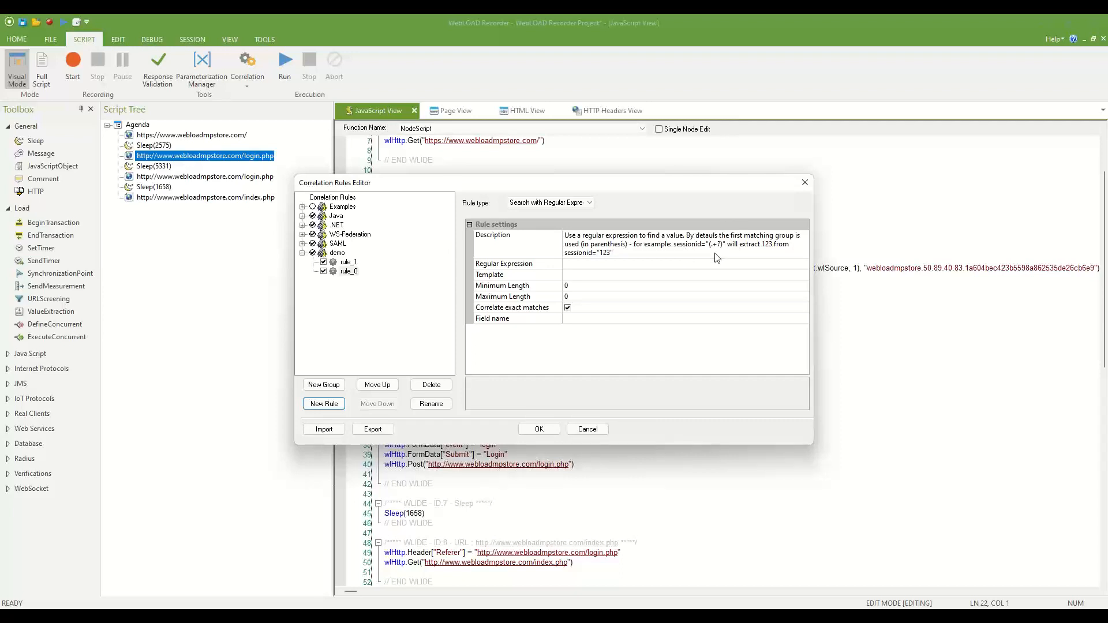
{"action": "left_click", "coordinate": [576, 206]}
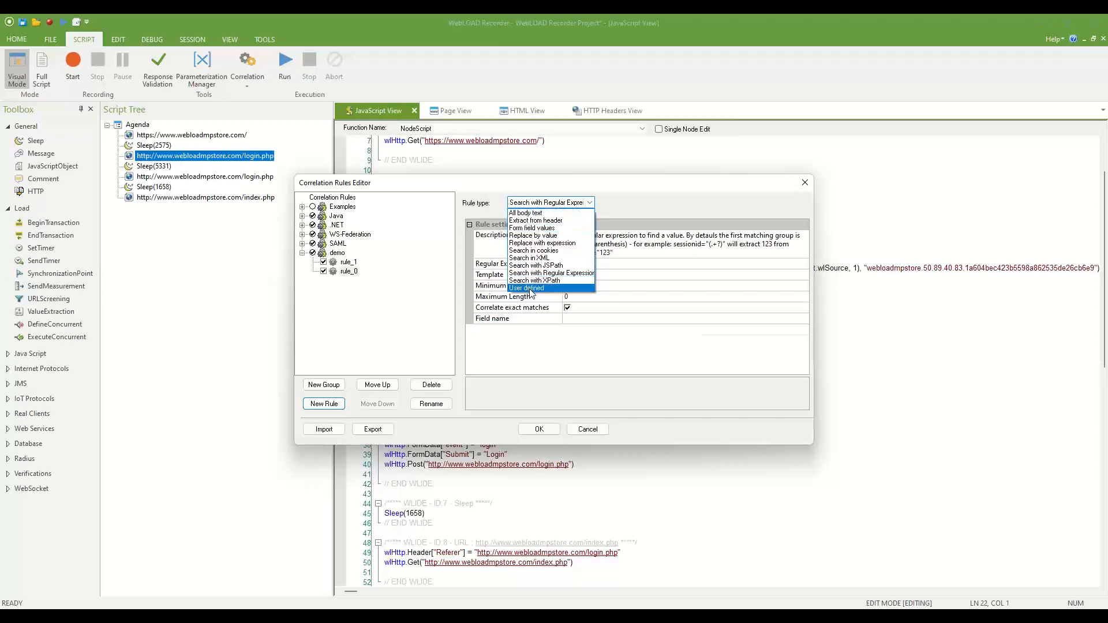
Make rule_0 a User defined rule that awaits a JavaScript expression.
{"action": "left_click", "coordinate": [530, 288]}
{"action": "left_click", "coordinate": [584, 270]}
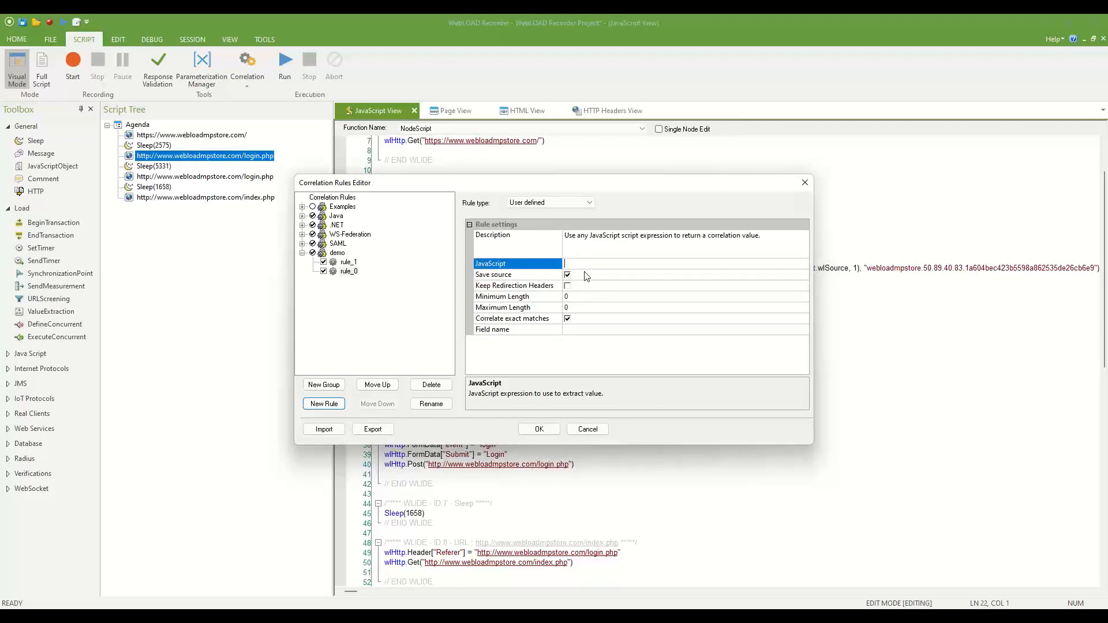
{"action": "left_click", "coordinate": [590, 202]}
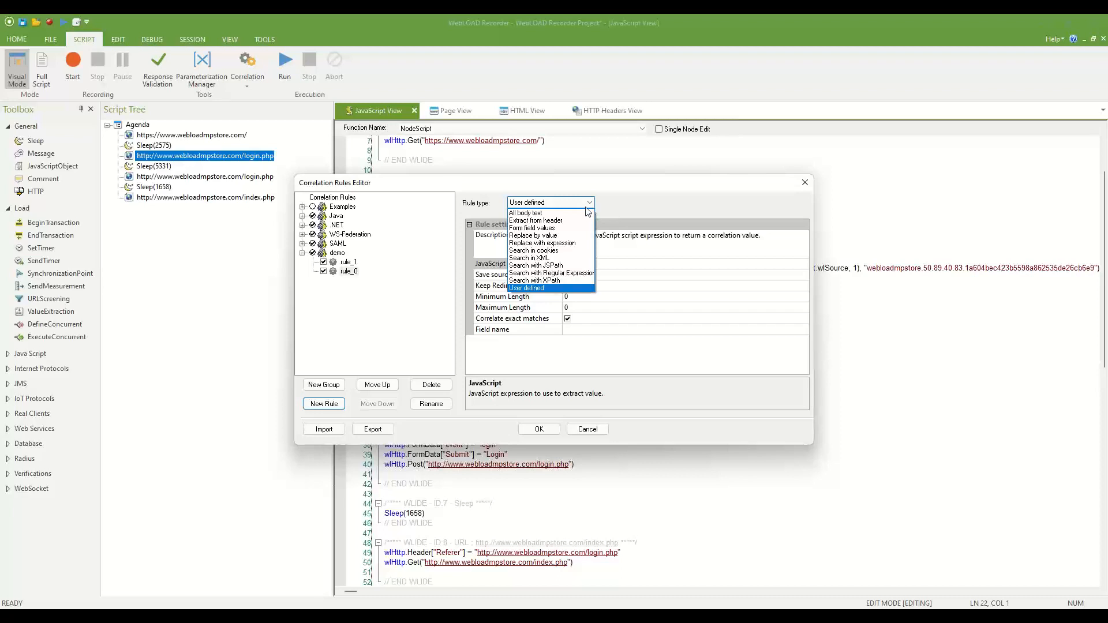
Make rule_0 Replace with expression: field timestamp, expression (new Date().getTime()).
{"action": "left_click", "coordinate": [536, 243]}
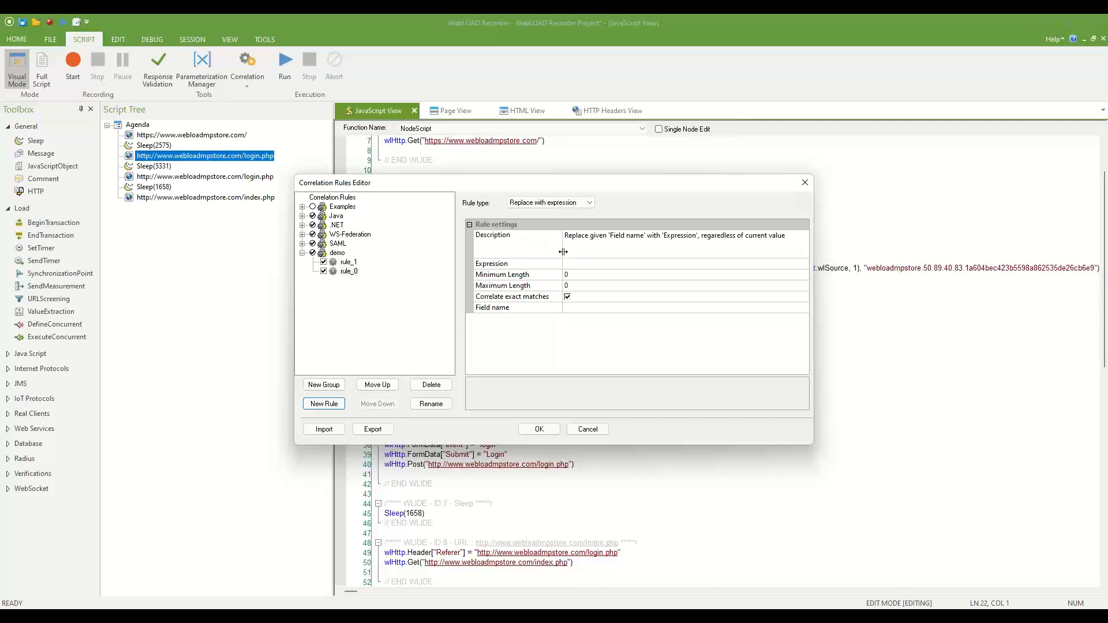
{"action": "left_click", "coordinate": [579, 307]}
{"action": "type", "text": "timestamp"}
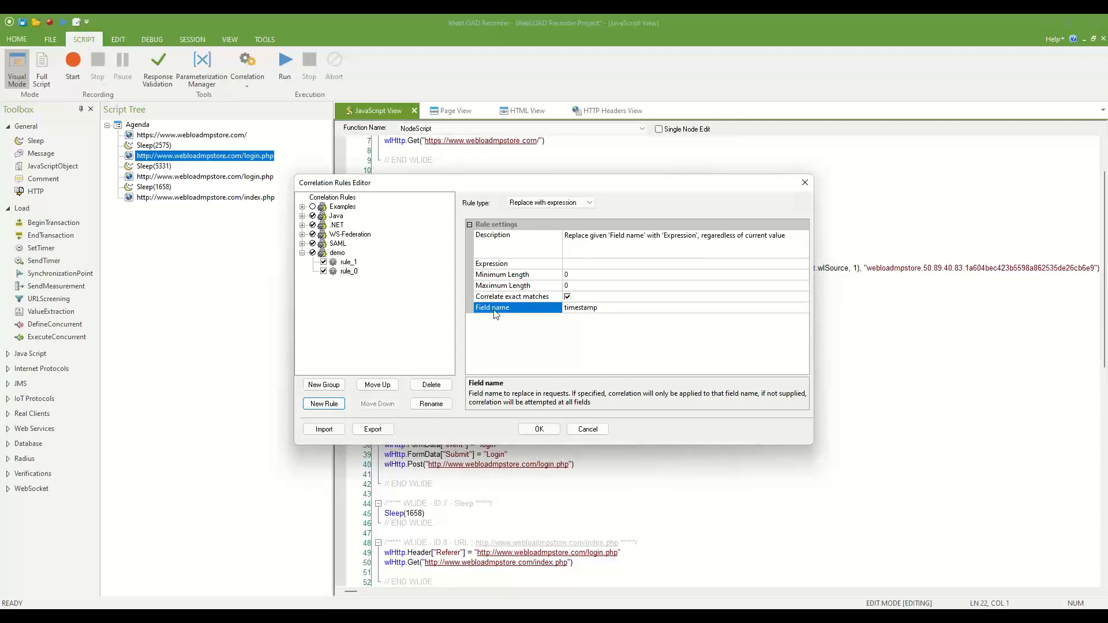
{"action": "left_click", "coordinate": [584, 266]}
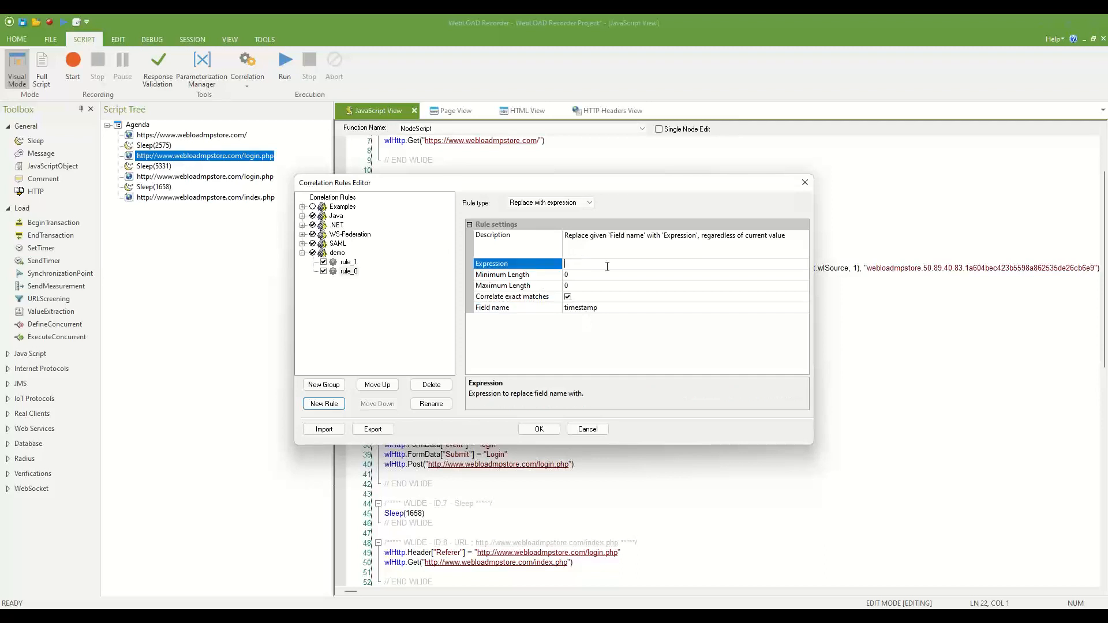
{"action": "type", "text": "(new Date().getTime())"}
{"action": "left_click", "coordinate": [571, 204]}
{"action": "left_click", "coordinate": [571, 235]}
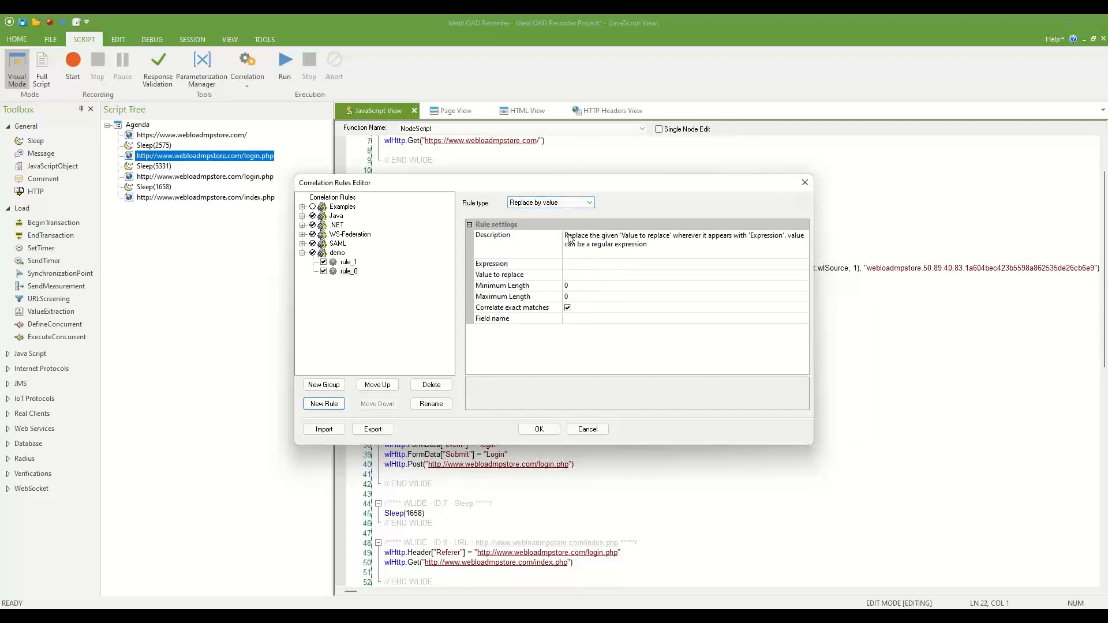
{"action": "left_click", "coordinate": [581, 277]}
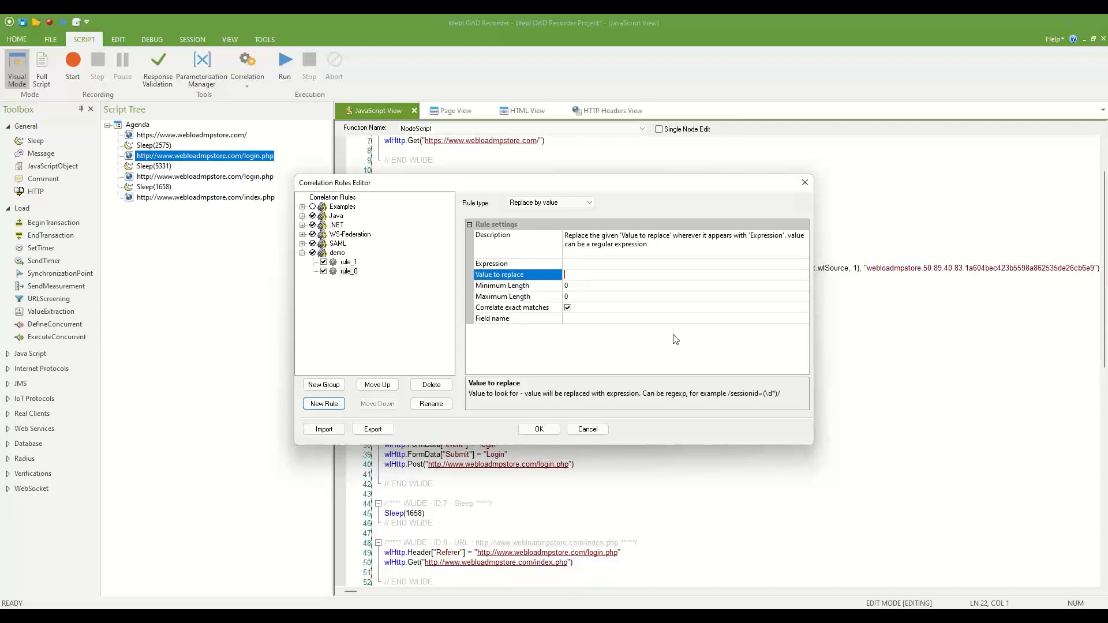
{"action": "type", "text": "12938712983"}
{"action": "left_click", "coordinate": [581, 264]}
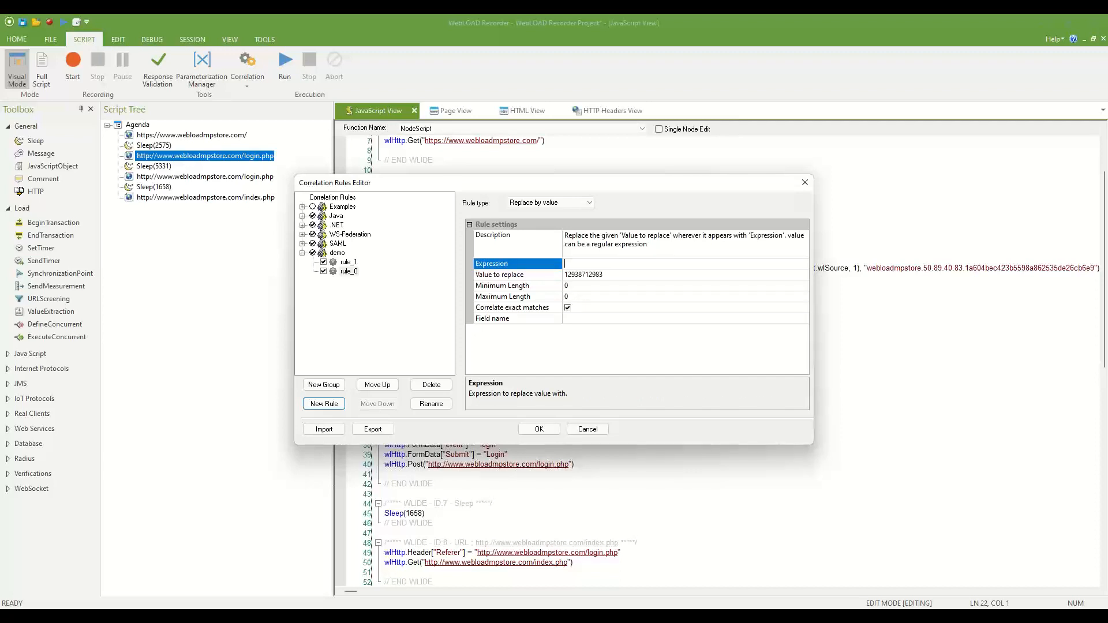
{"action": "left_click", "coordinate": [583, 274]}
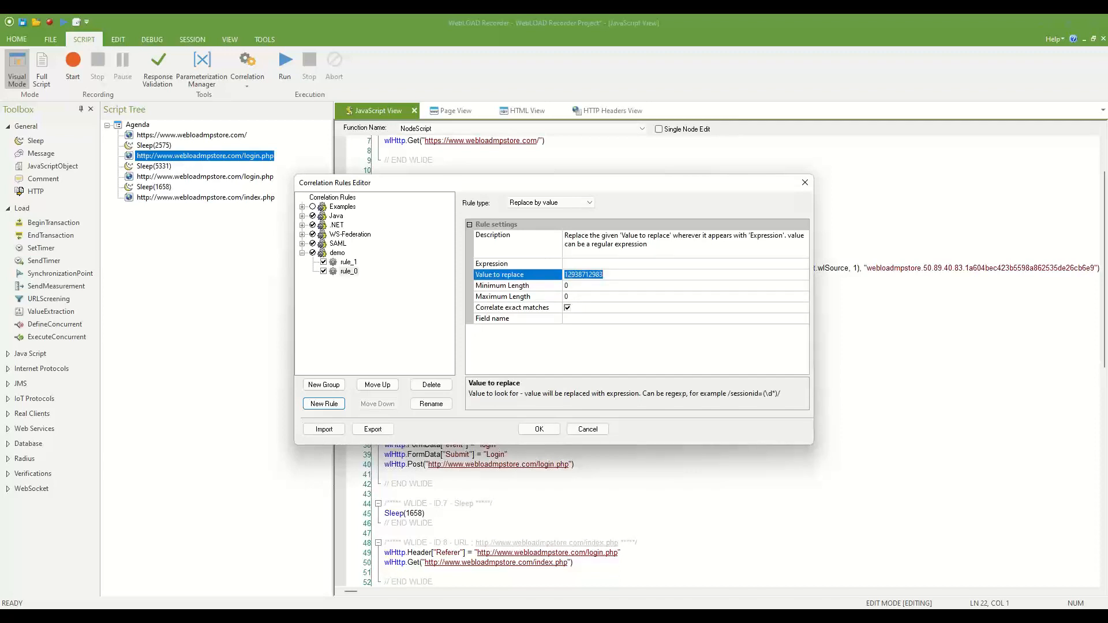
{"action": "type", "text": "/10d/"}
{"action": "left_click", "coordinate": [583, 264]}
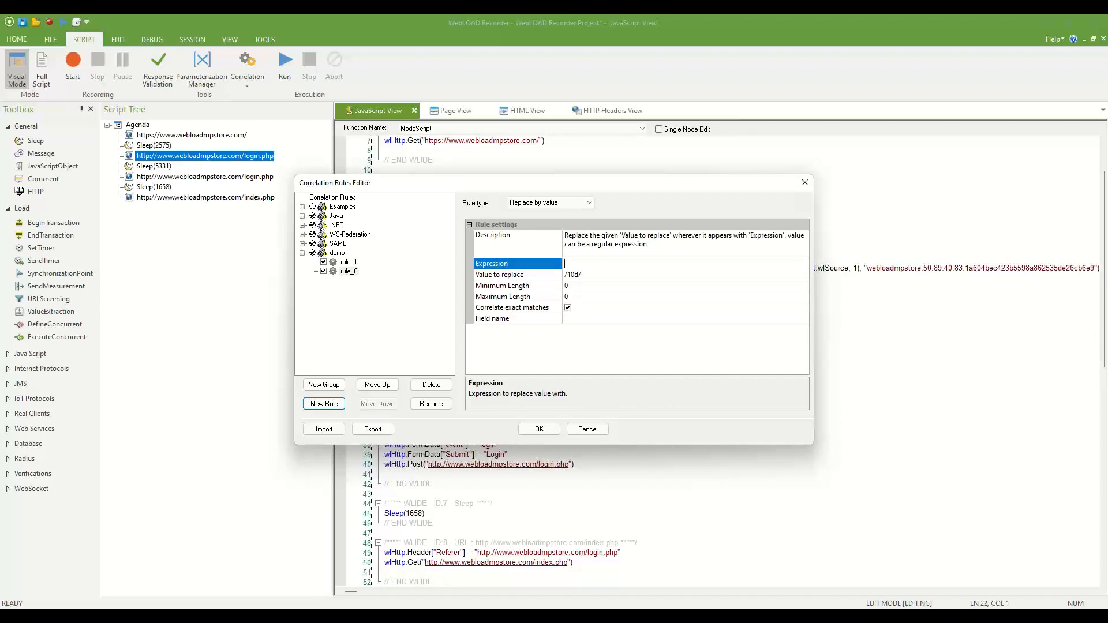
{"action": "left_click", "coordinate": [570, 203]}
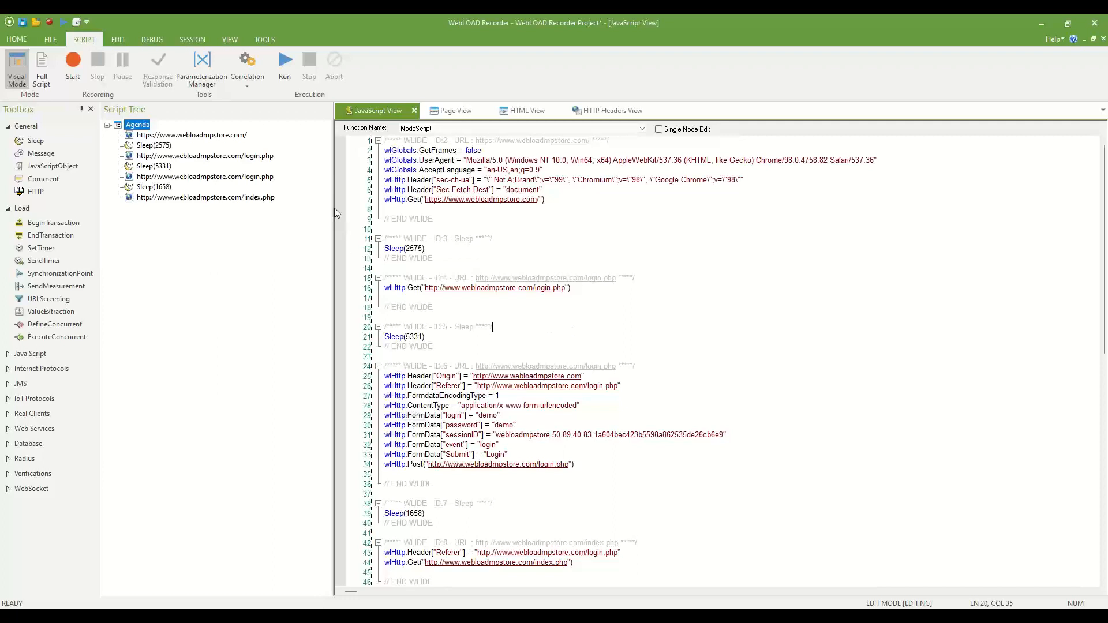
Replay the login script without saving the project changes.
{"action": "left_click", "coordinate": [285, 67]}
{"action": "left_click", "coordinate": [570, 341]}
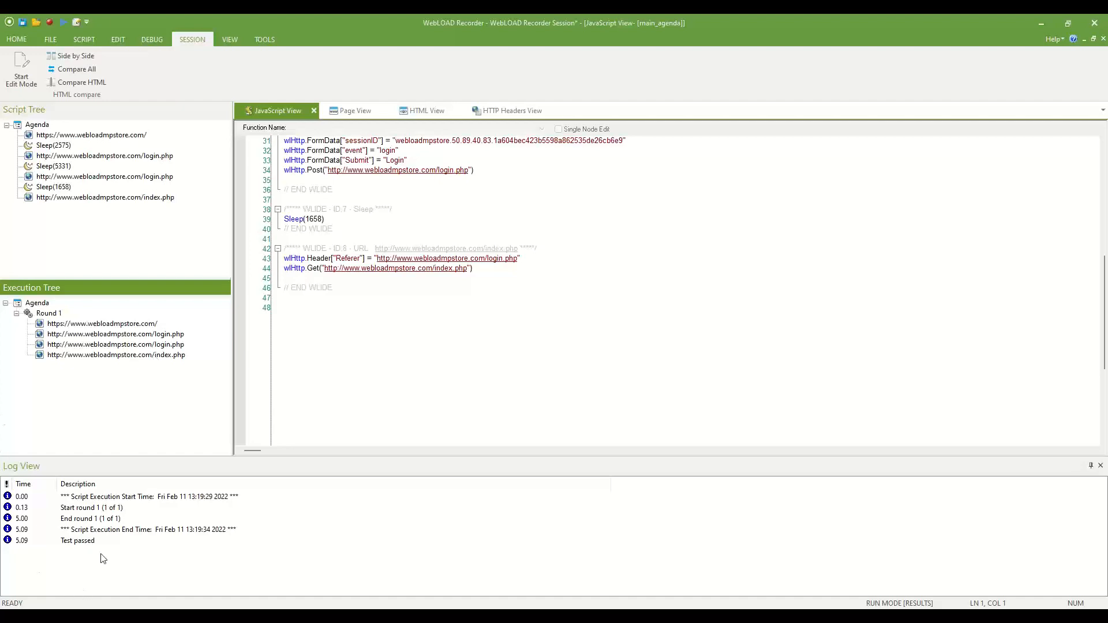
View the home page and both login.php pages side by side, ending on the second login.php request's HTTP headers.
{"action": "left_click", "coordinate": [144, 326]}
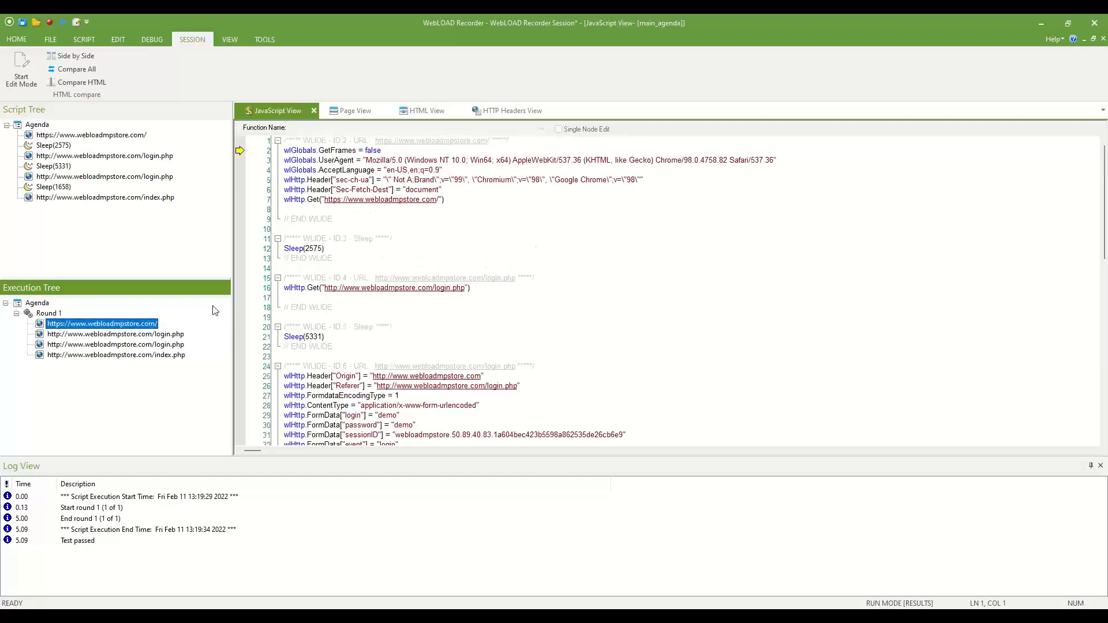
{"action": "left_click", "coordinate": [363, 115]}
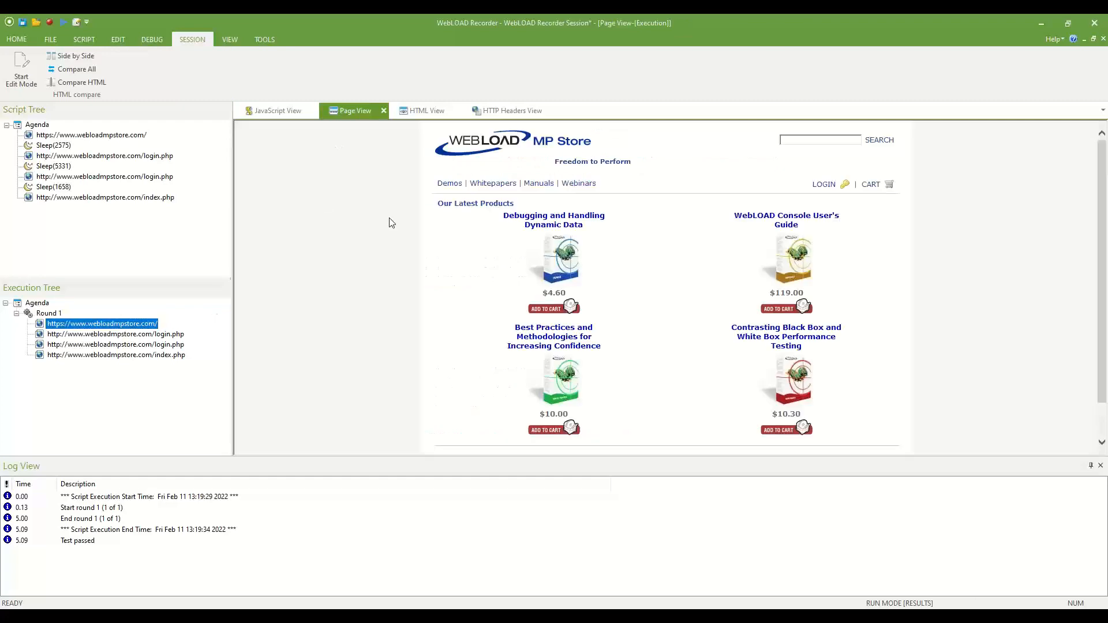
{"action": "left_click", "coordinate": [83, 57]}
{"action": "left_click", "coordinate": [145, 335]}
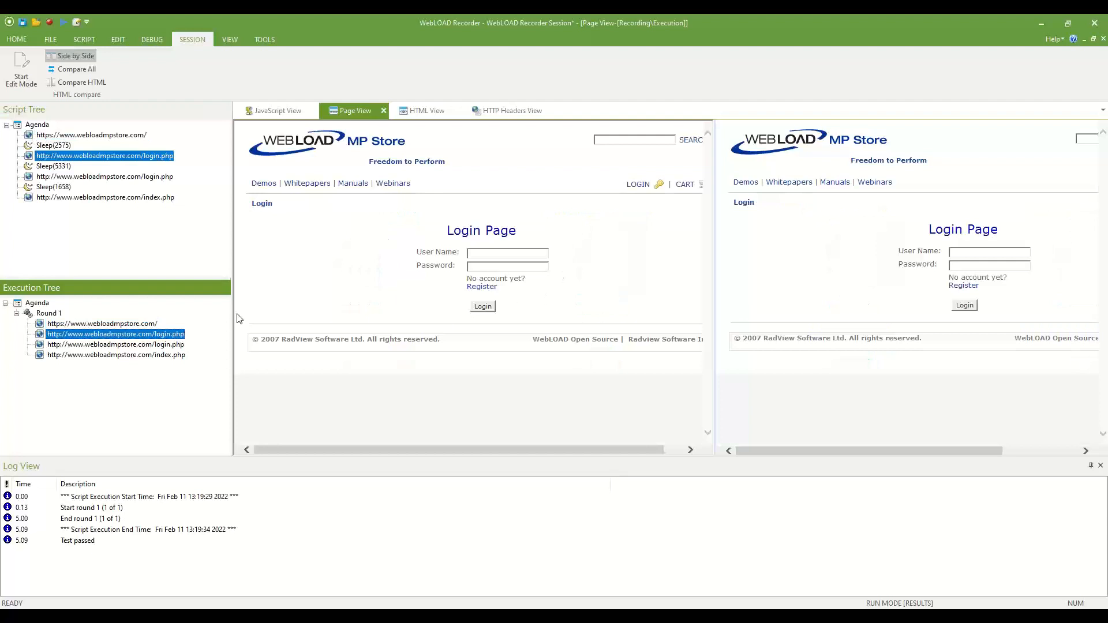
{"action": "left_click", "coordinate": [174, 345]}
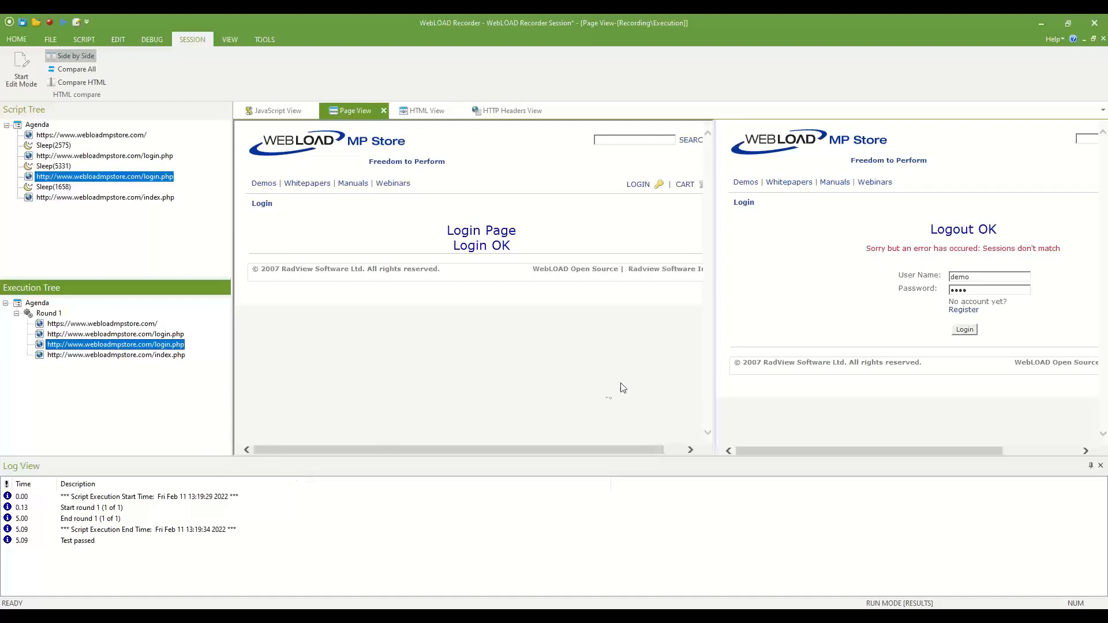
{"action": "left_click", "coordinate": [502, 113]}
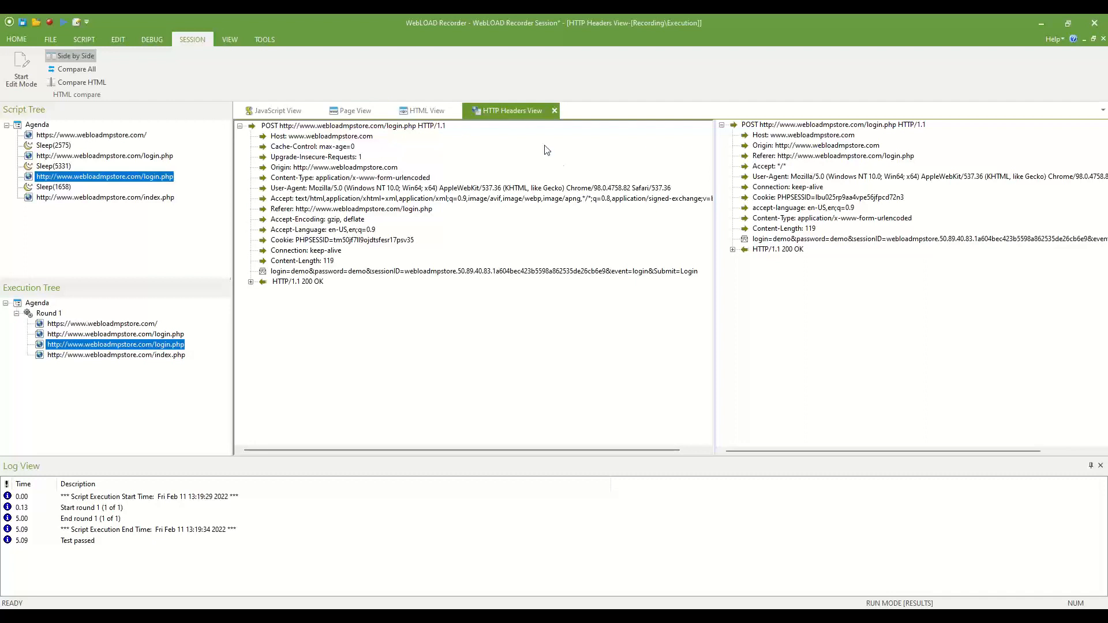
Expand the HTTP/1.1 200 OK response headers in both the recorded and replayed panes.
{"action": "left_click", "coordinate": [300, 282]}
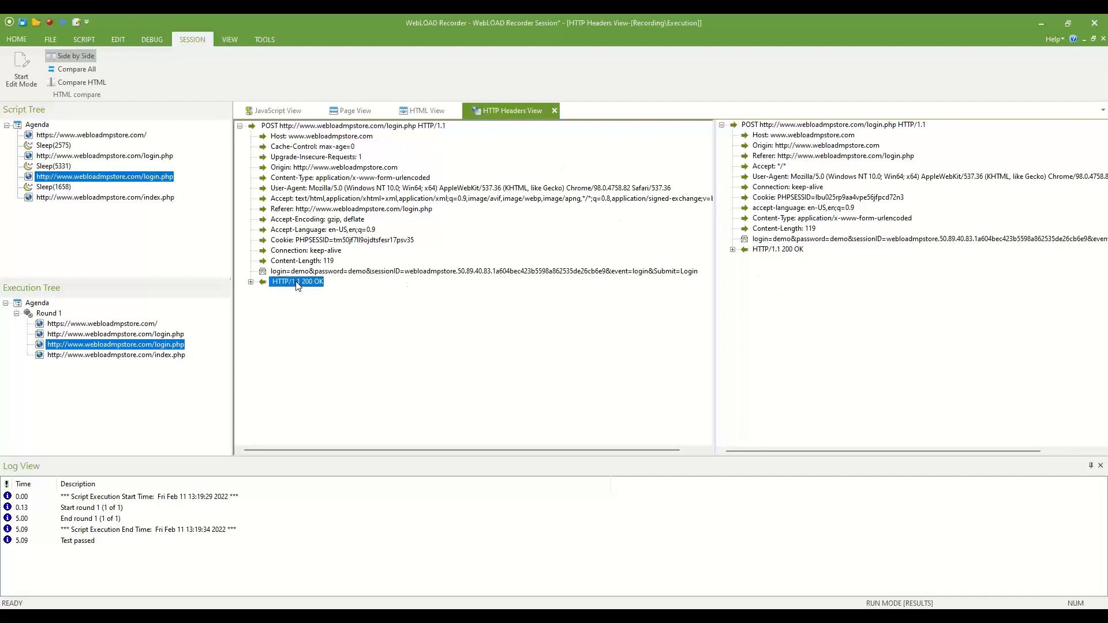
{"action": "left_click", "coordinate": [251, 282]}
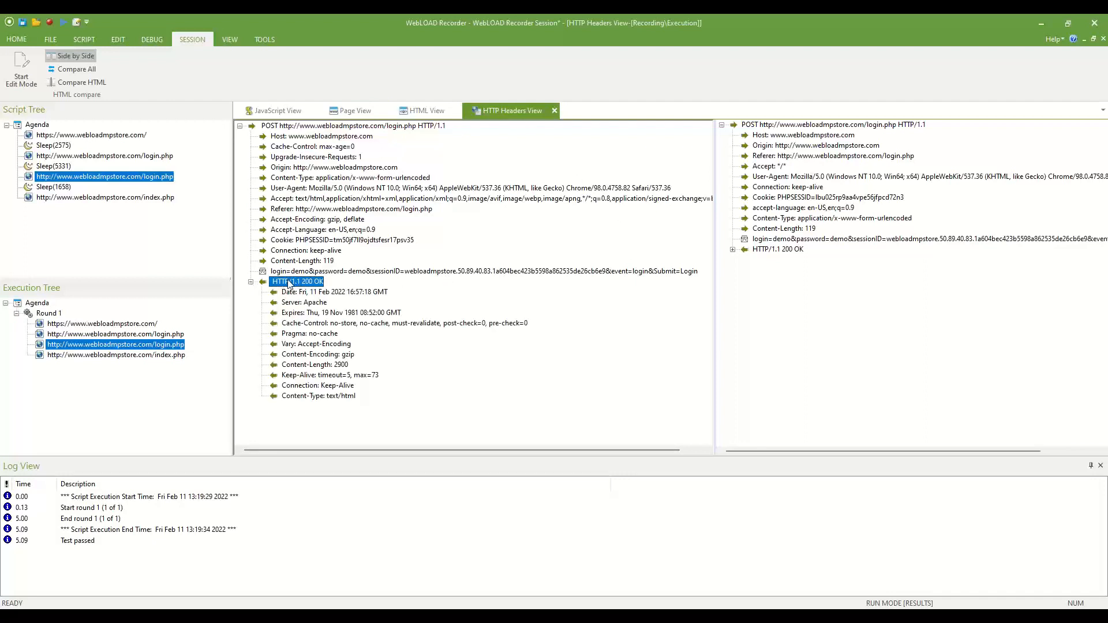
{"action": "left_click", "coordinate": [800, 253]}
{"action": "left_click", "coordinate": [733, 250]}
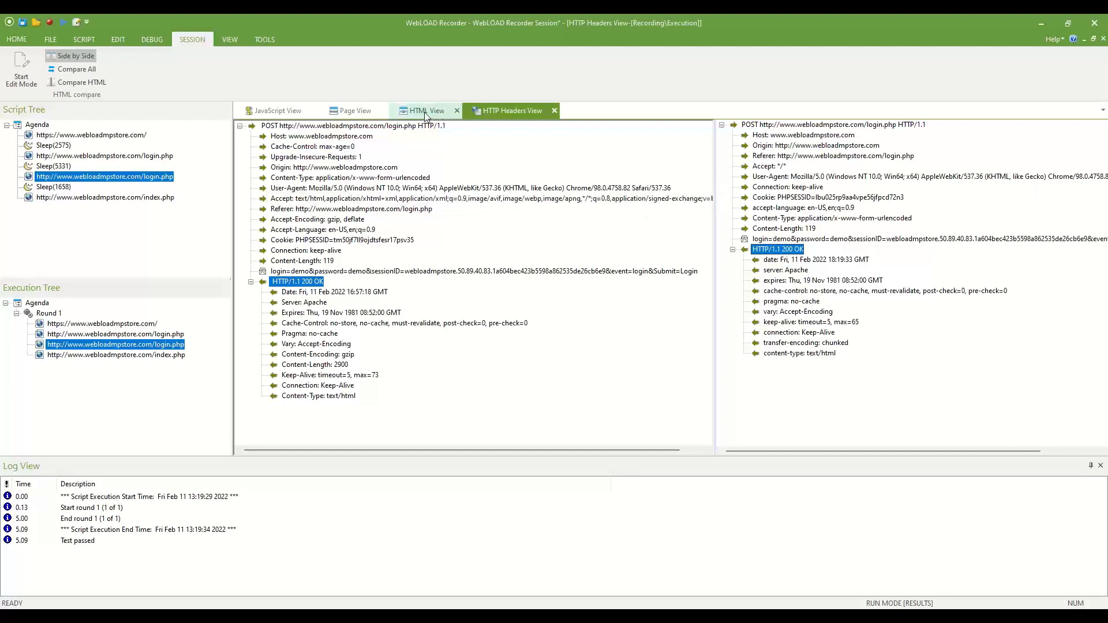
Run Compare All from Page View to list the three differences, then compare the home page HTML in WinMerge.
{"action": "left_click", "coordinate": [355, 112]}
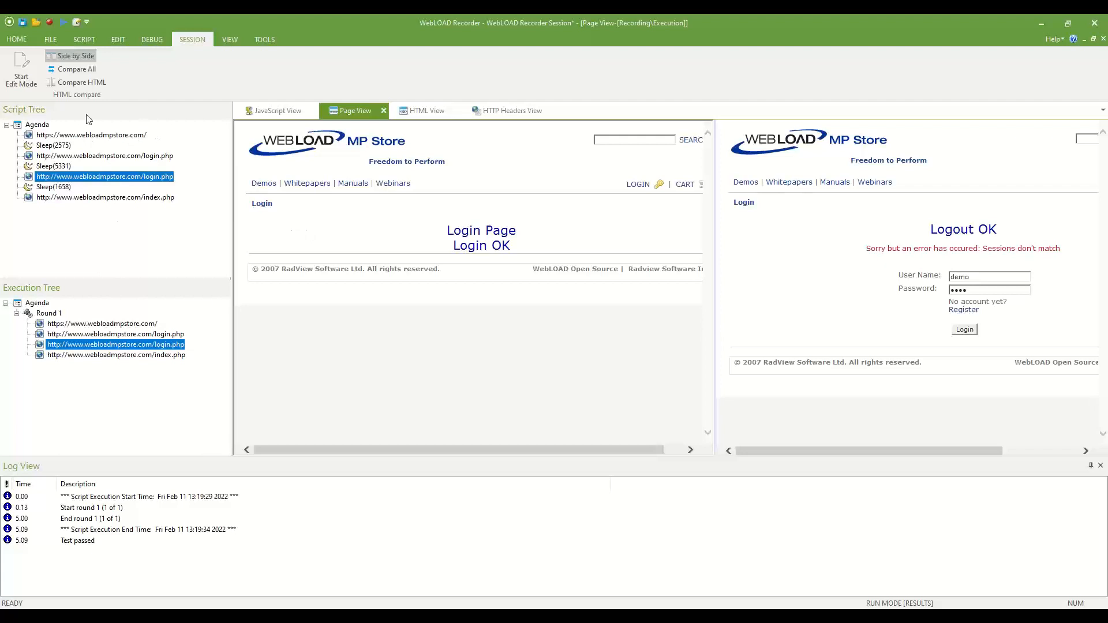
{"action": "left_click", "coordinate": [88, 71]}
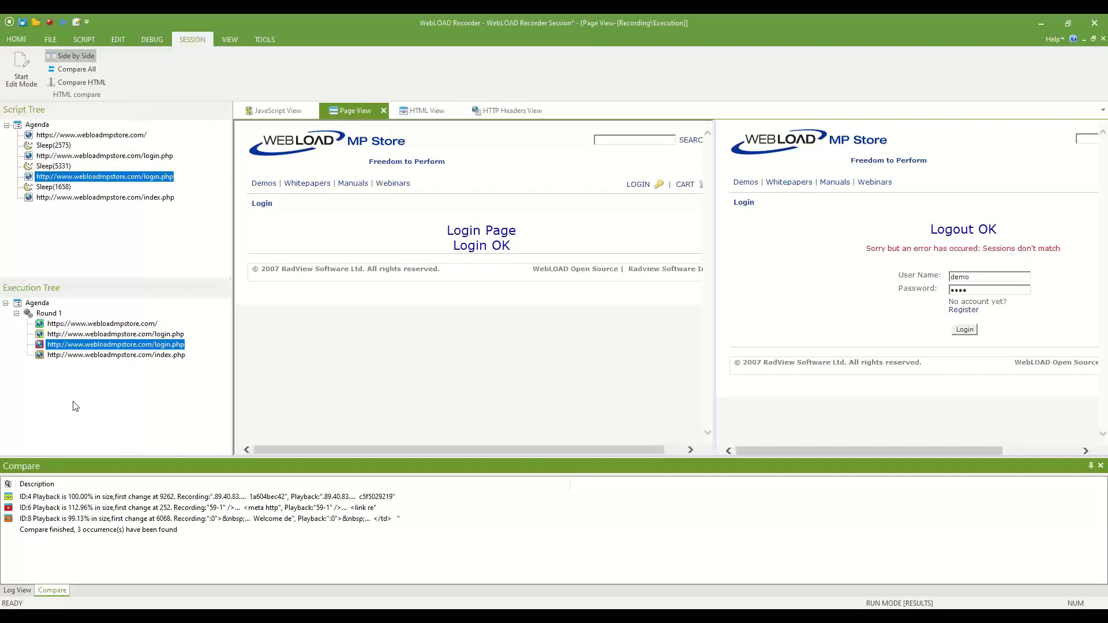
{"action": "left_click", "coordinate": [67, 325]}
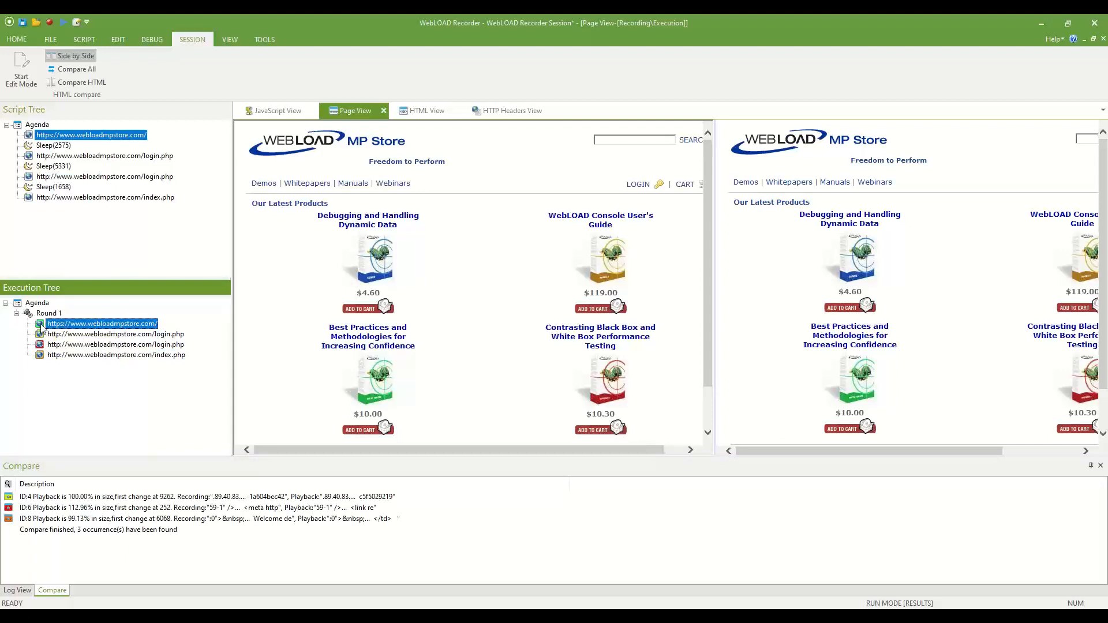
{"action": "left_click", "coordinate": [83, 83]}
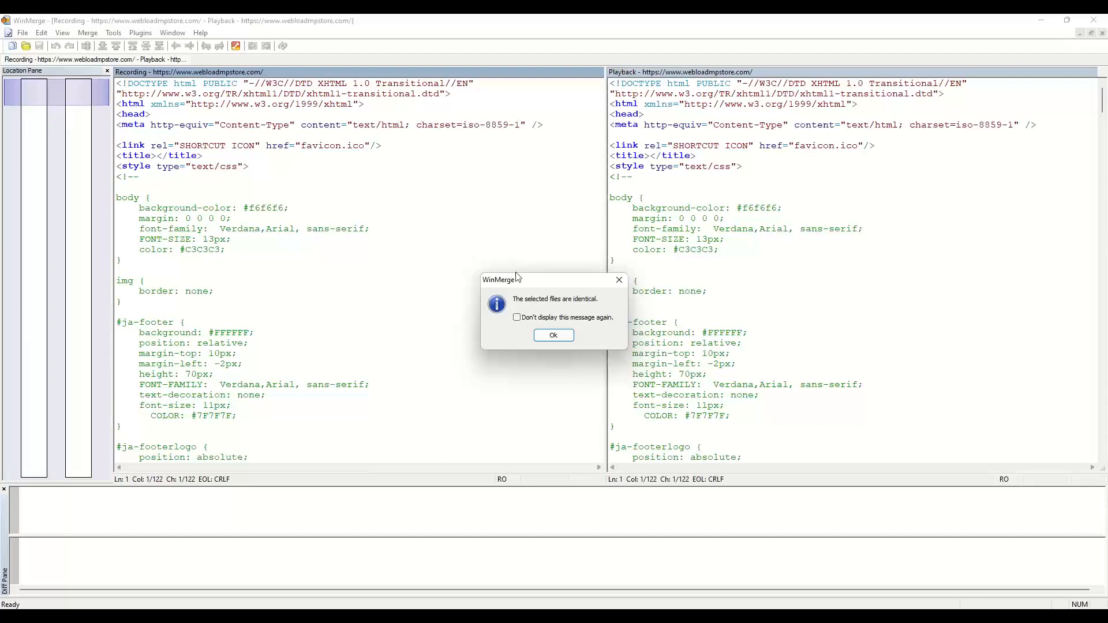
Compare login.php HTML at the ID:4 sessionID difference, then jump to the ID:6 difference.
{"action": "left_click", "coordinate": [553, 336]}
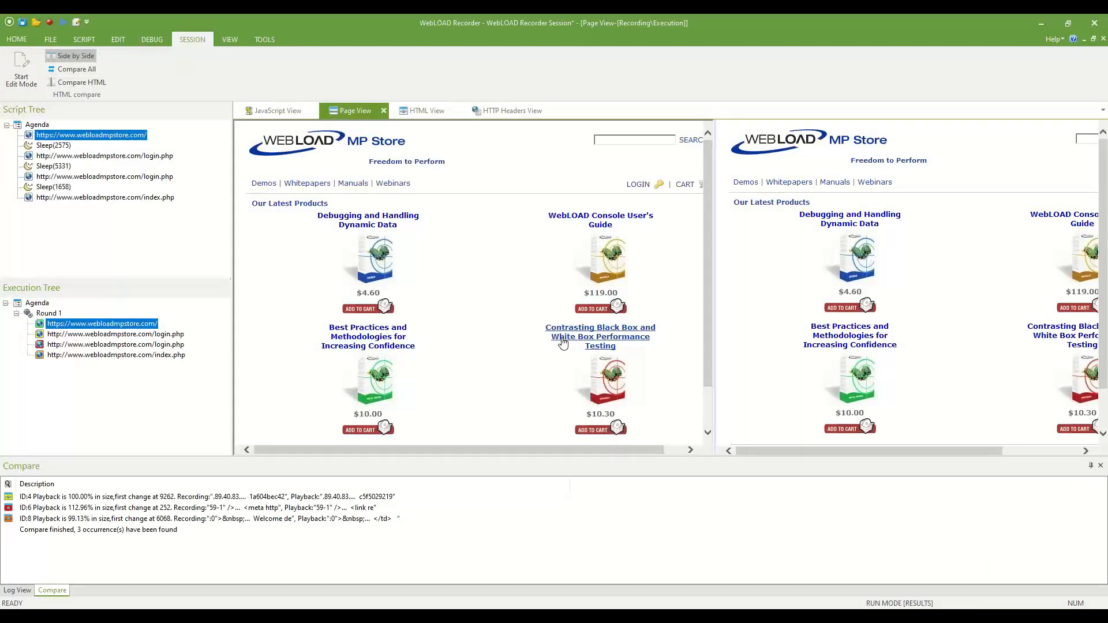
{"action": "double_click", "coordinate": [40, 499]}
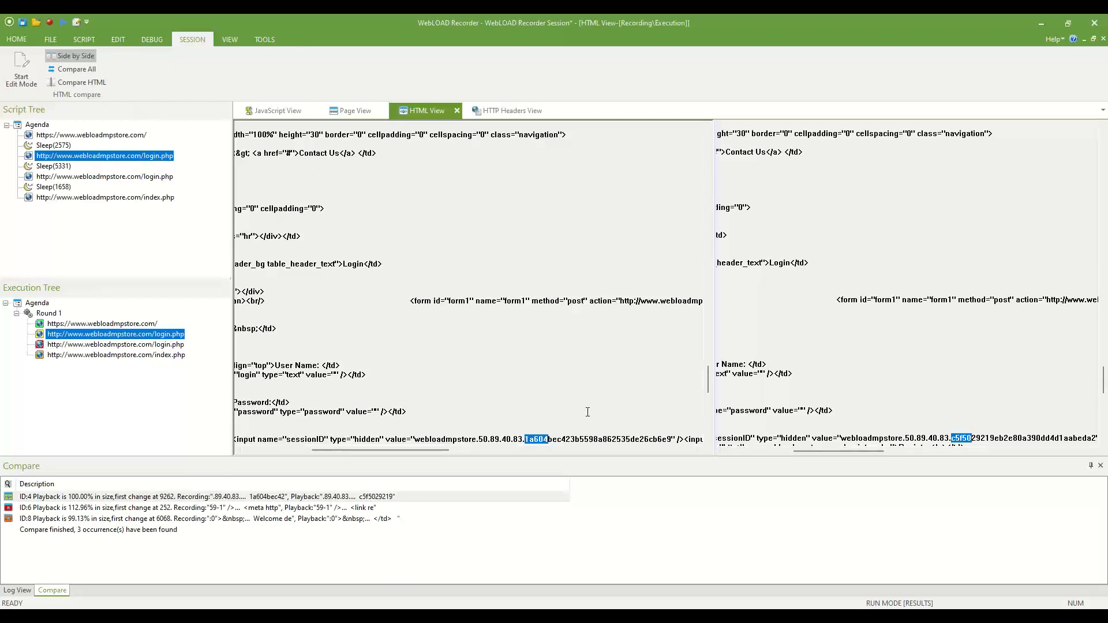
{"action": "left_click", "coordinate": [99, 82]}
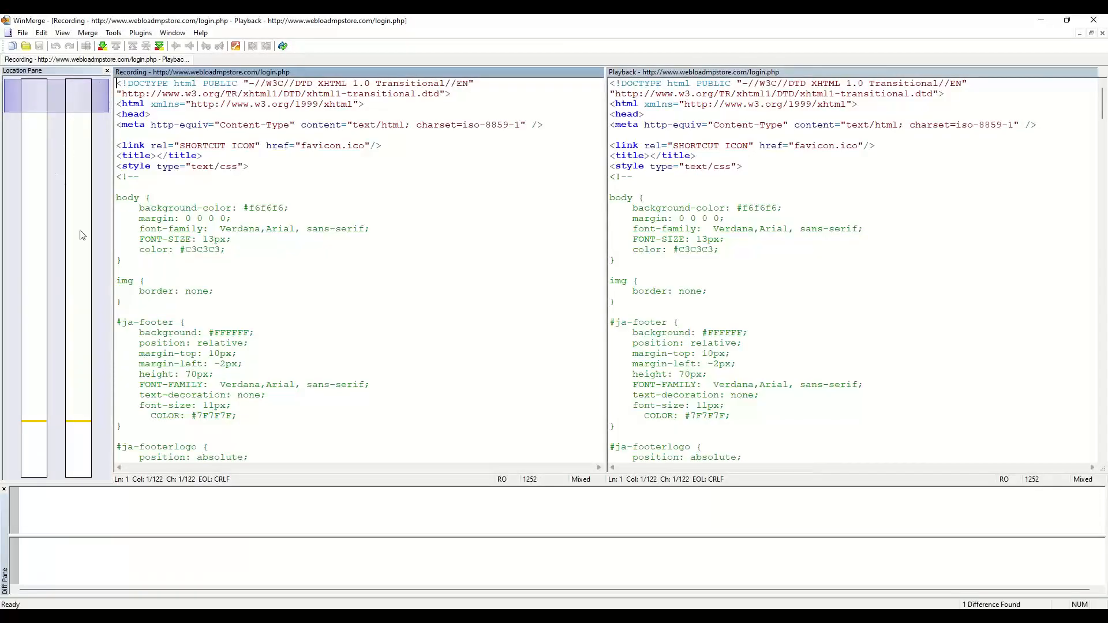
{"action": "left_click", "coordinate": [86, 394]}
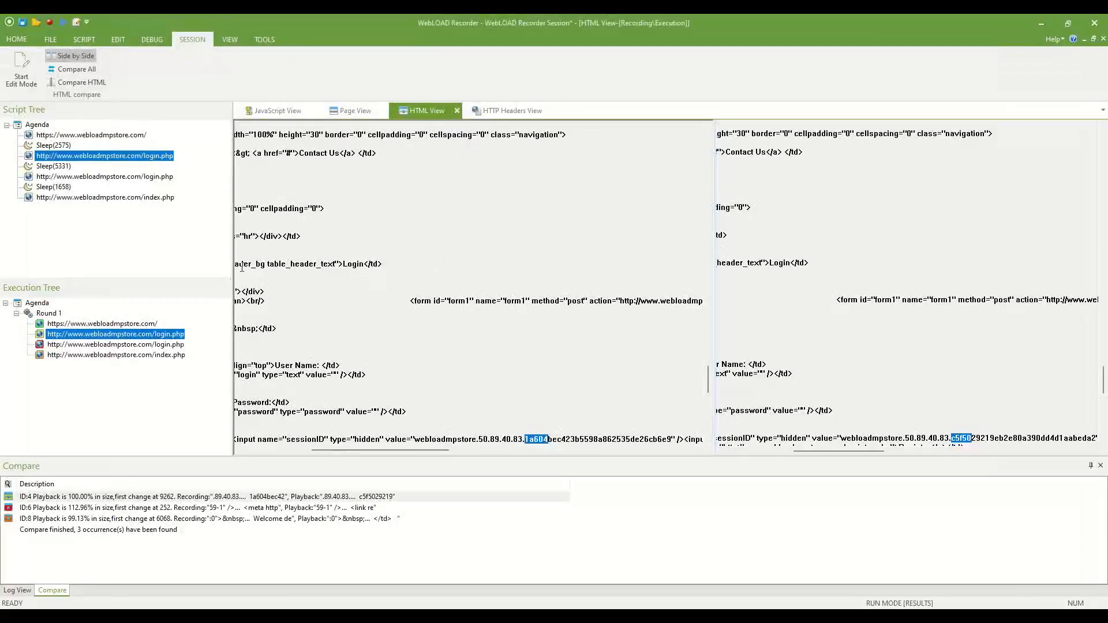
{"action": "double_click", "coordinate": [87, 507]}
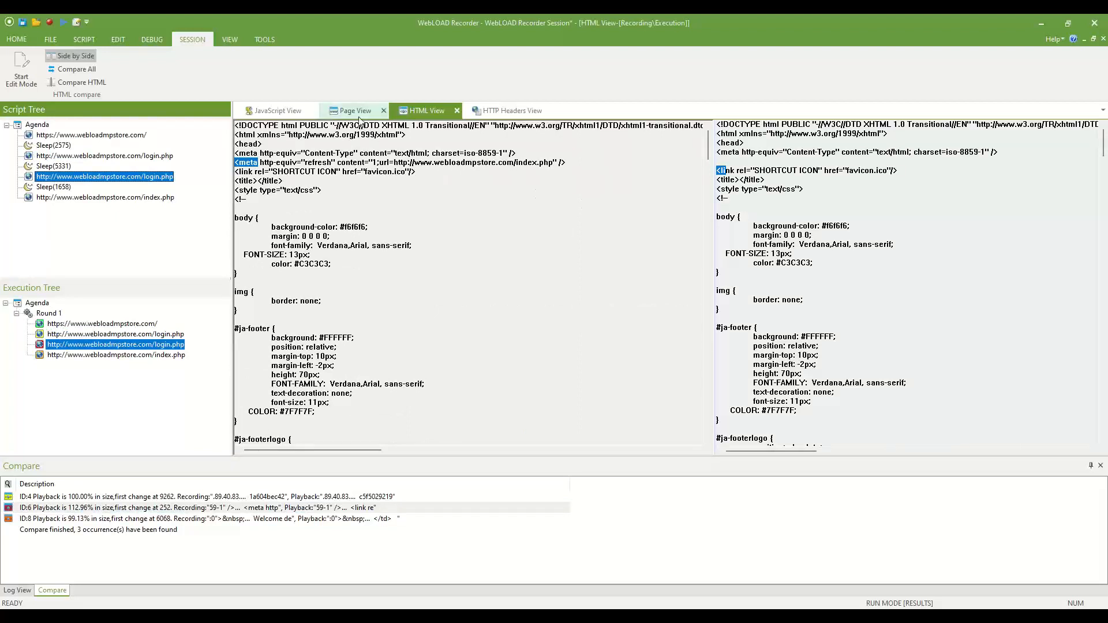
Check the second login.php HTML difference, Login OK versus Sessions don't match, then close WinMerge and return to Page View.
{"action": "left_click", "coordinate": [101, 84]}
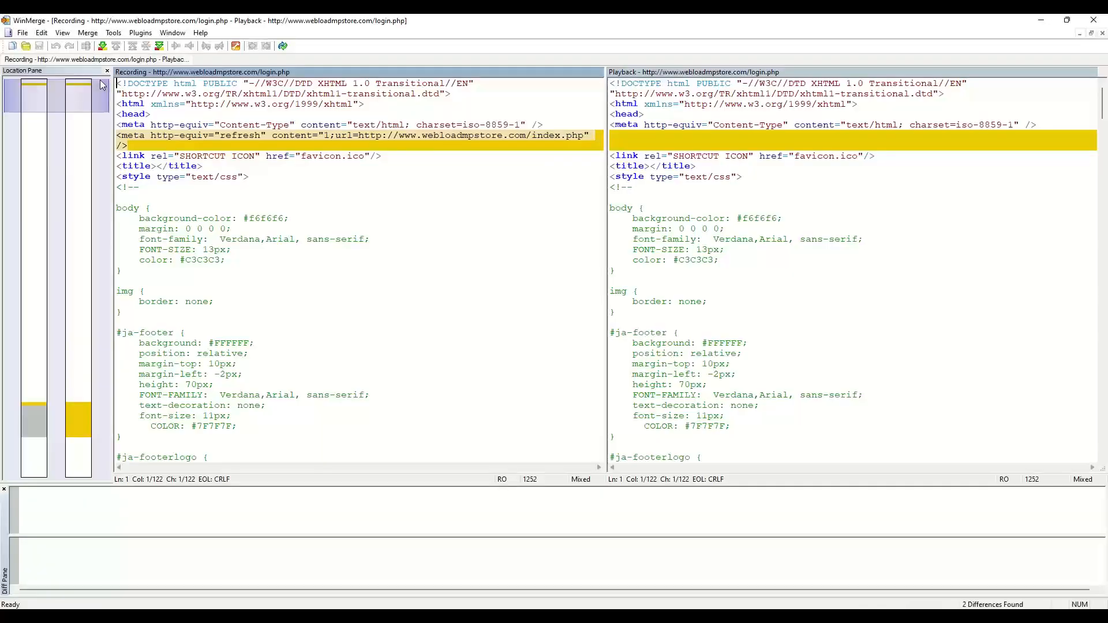
{"action": "left_click_drag", "start_coordinate": [69, 381], "coordinate": [67, 417]}
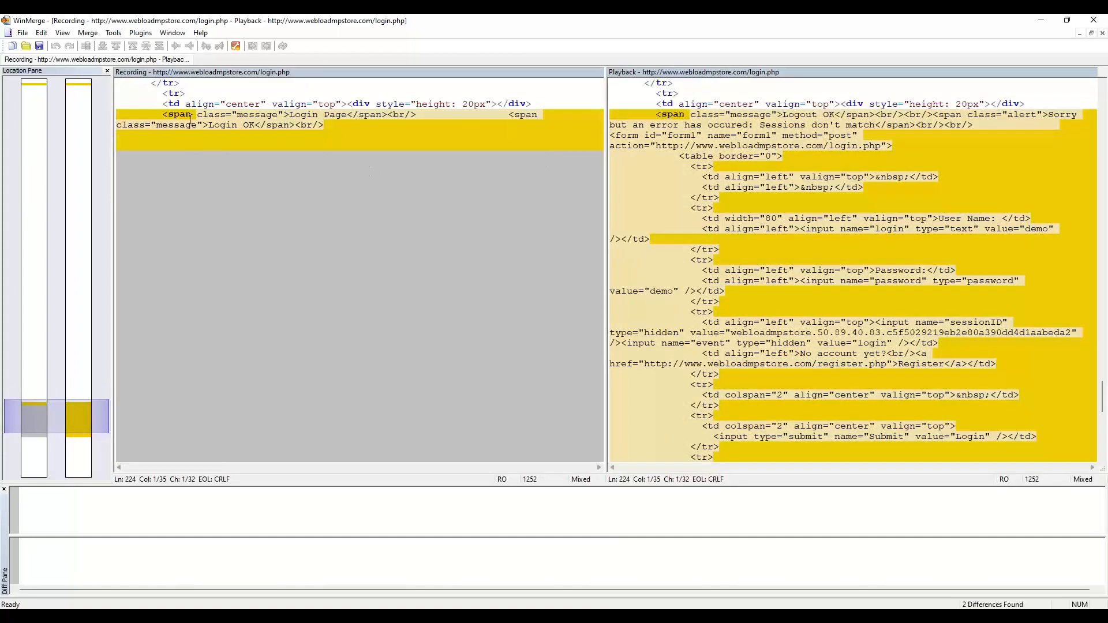
{"action": "key", "text": "Escape"}
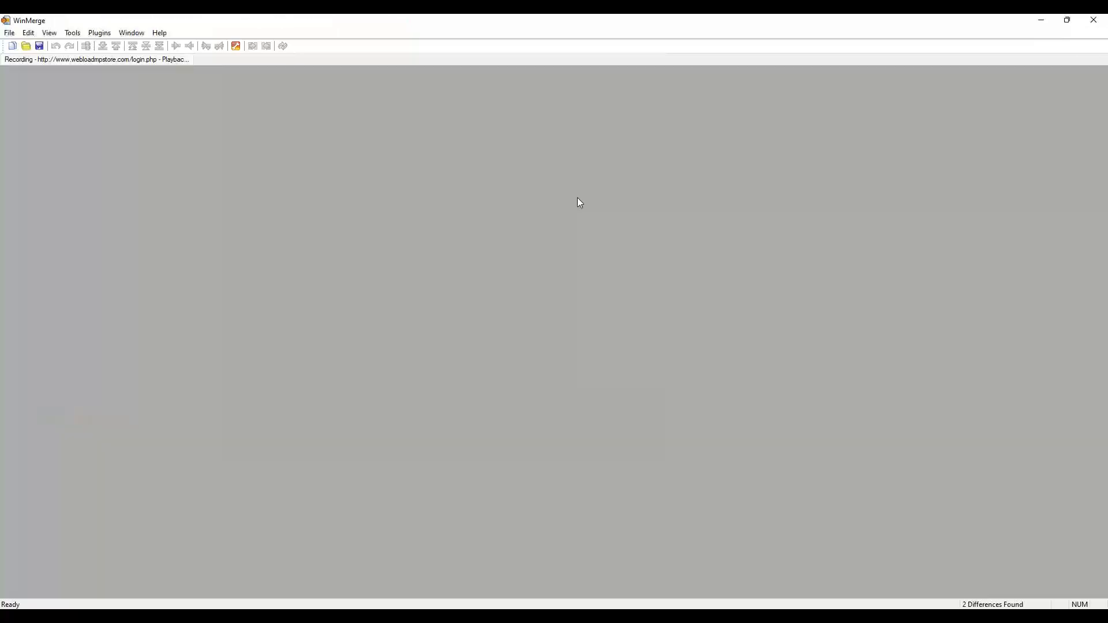
{"action": "left_click", "coordinate": [355, 111]}
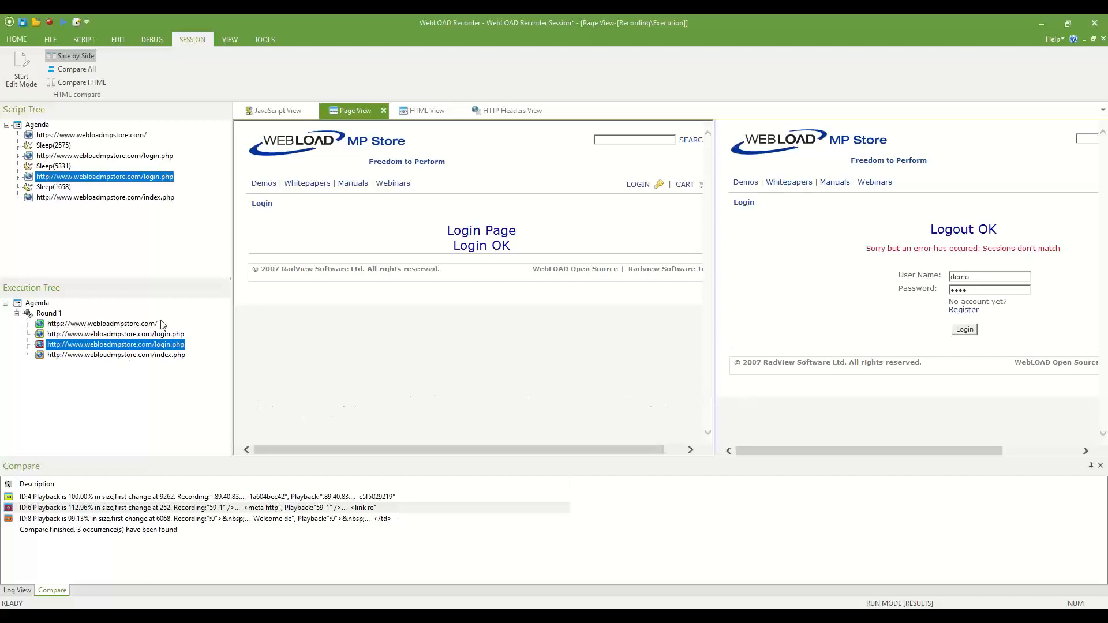
Switch to JavaScript View and highlight the second login request and its hardcoded sessionID value on line 31.
{"action": "left_click", "coordinate": [267, 112]}
{"action": "scroll", "coordinate": [336, 332], "scroll_direction": "down", "scroll_amount": 4}
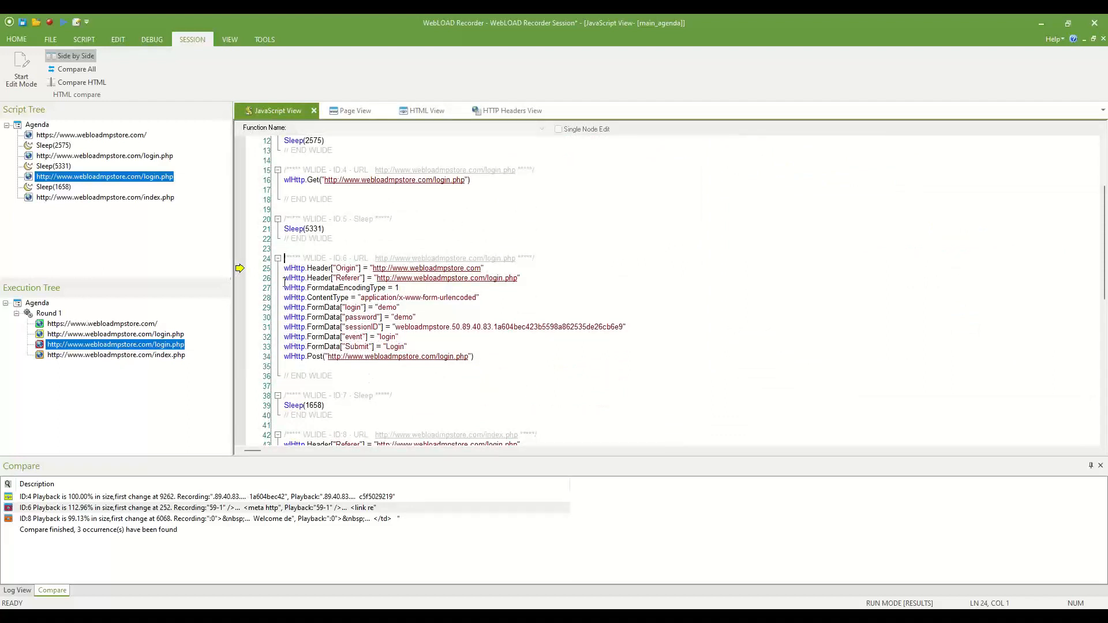
{"action": "left_click_drag", "start_coordinate": [284, 268], "coordinate": [504, 360]}
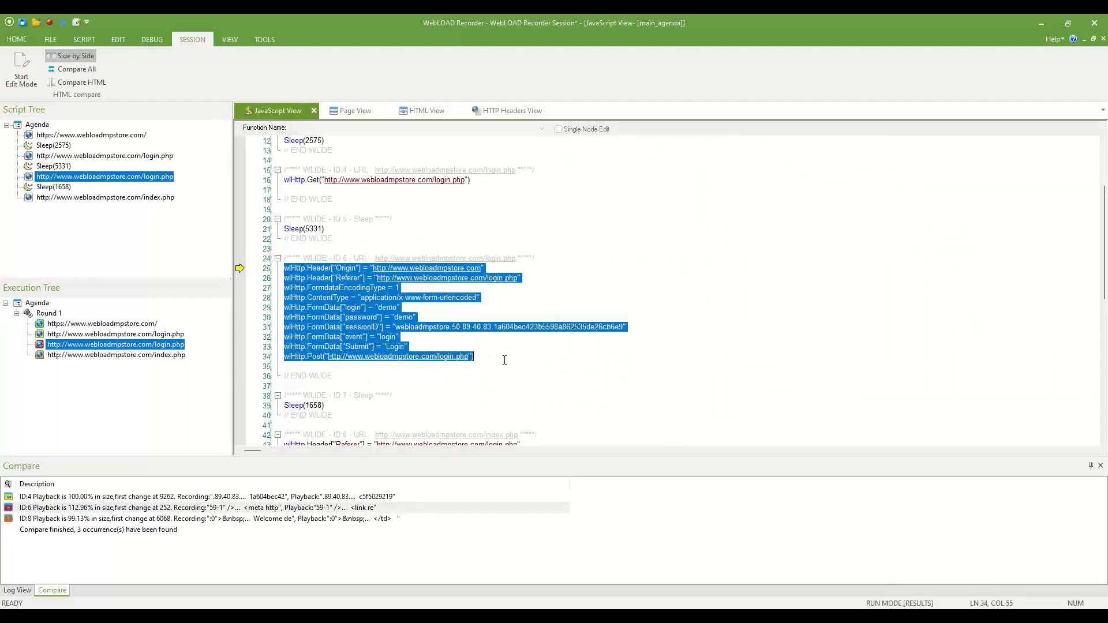
{"action": "left_click", "coordinate": [504, 360]}
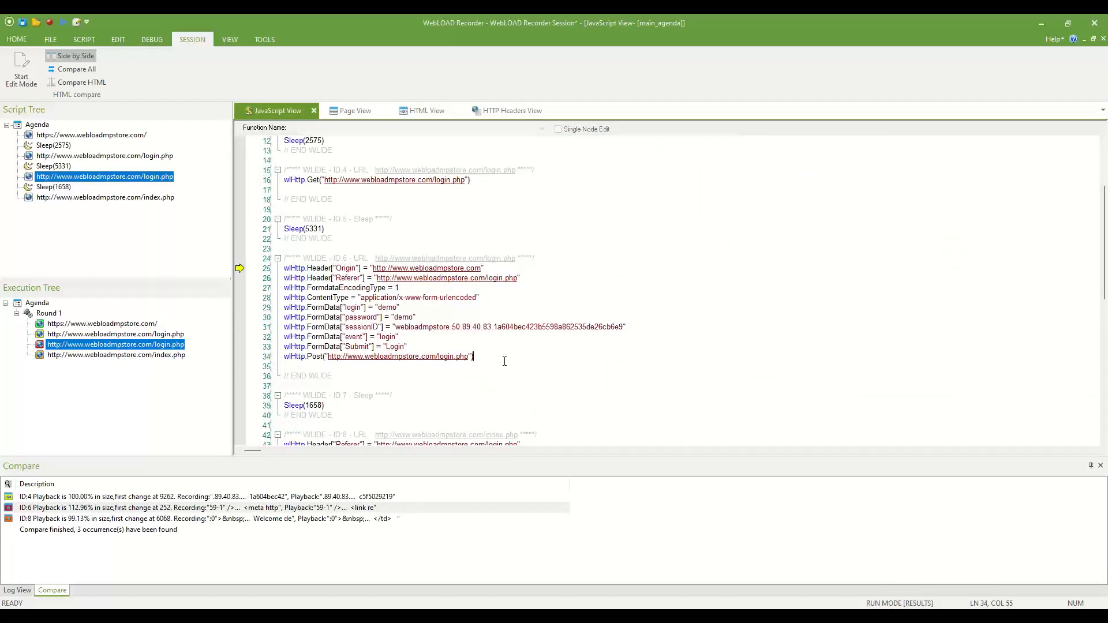
{"action": "left_click_drag", "start_coordinate": [620, 327], "coordinate": [419, 330]}
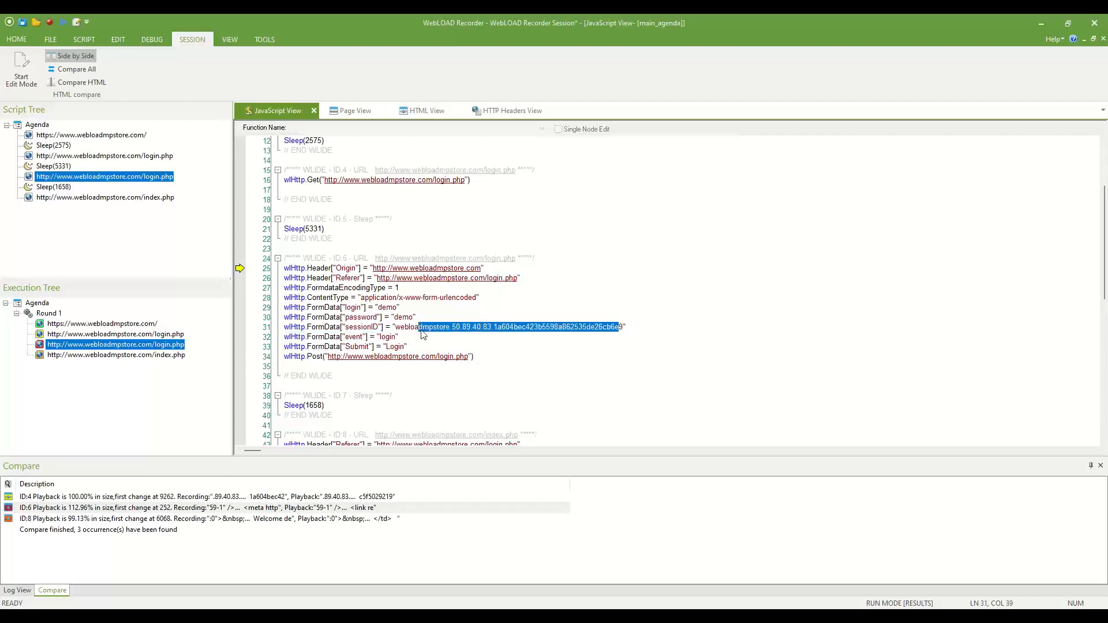
{"action": "left_click", "coordinate": [423, 329]}
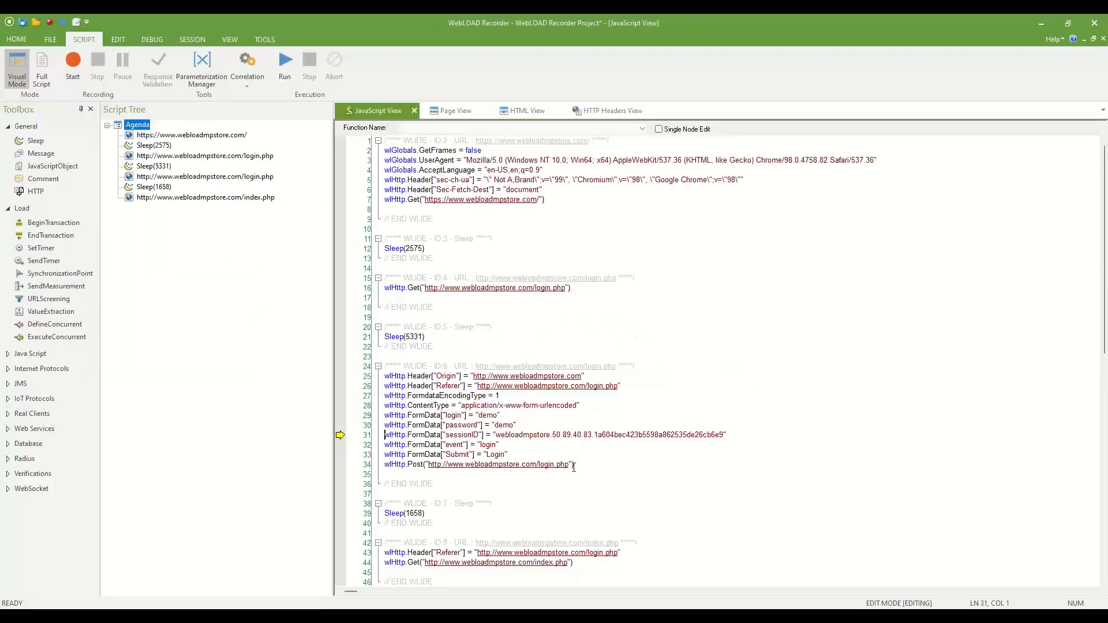
Correlate the sessionID's IP portion 50.89.40.83 as a specific value, continuing without saving.
{"action": "left_click", "coordinate": [552, 436]}
{"action": "left_click_drag", "start_coordinate": [554, 436], "coordinate": [594, 433]}
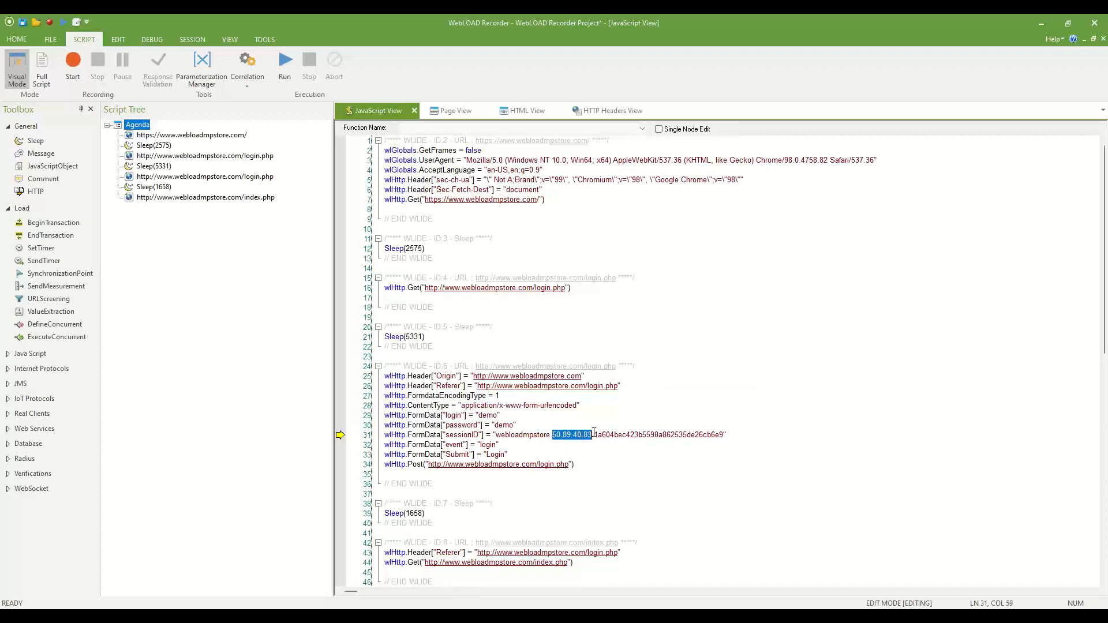
{"action": "right_click", "coordinate": [564, 439]}
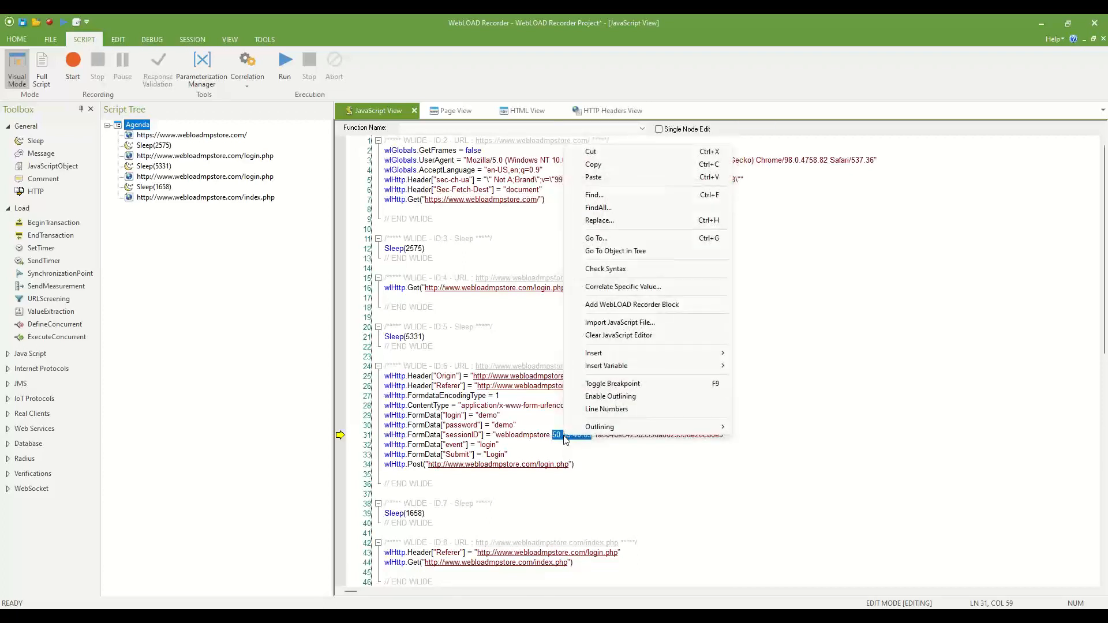
{"action": "left_click", "coordinate": [619, 291]}
{"action": "left_click", "coordinate": [644, 332]}
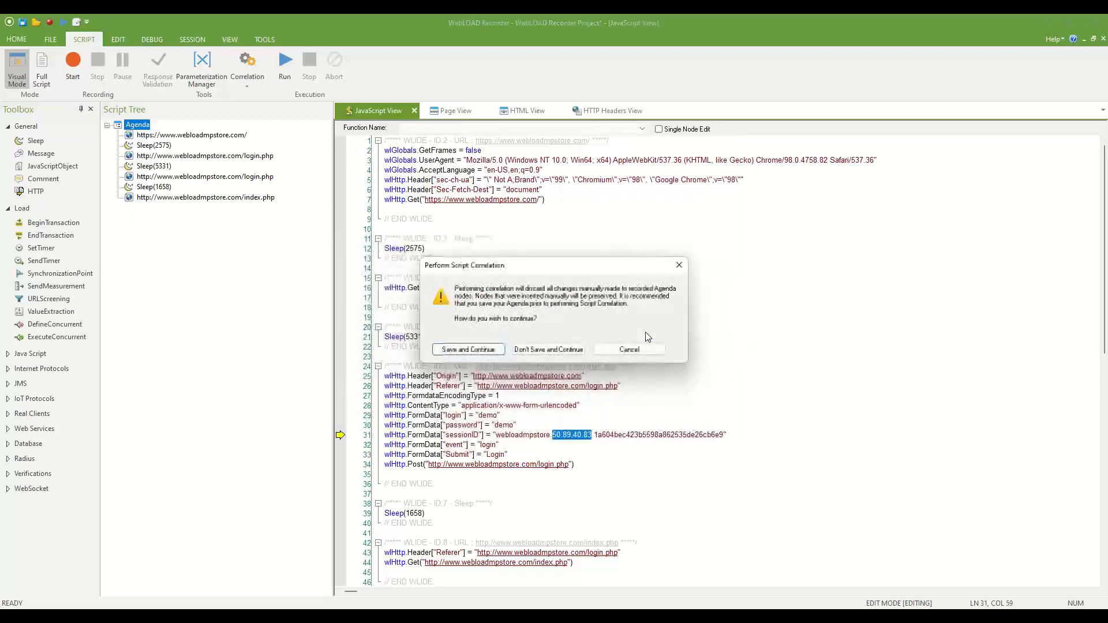
{"action": "left_click", "coordinate": [578, 350]}
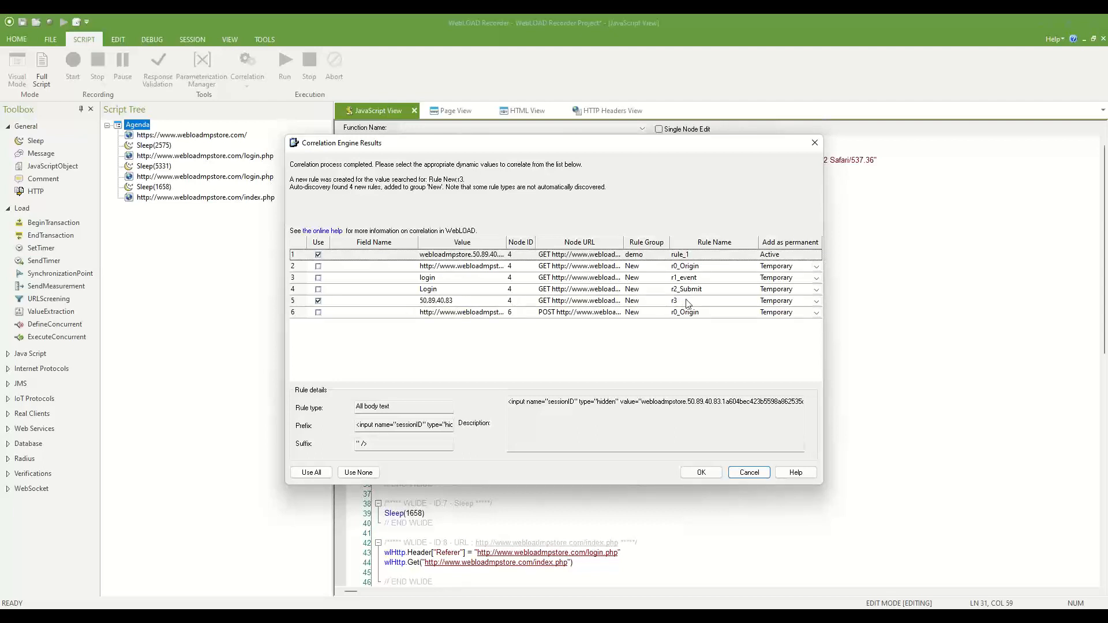
Set rule r3 for 50.89.40.83 to Add as rule.
{"action": "left_click", "coordinate": [816, 305]}
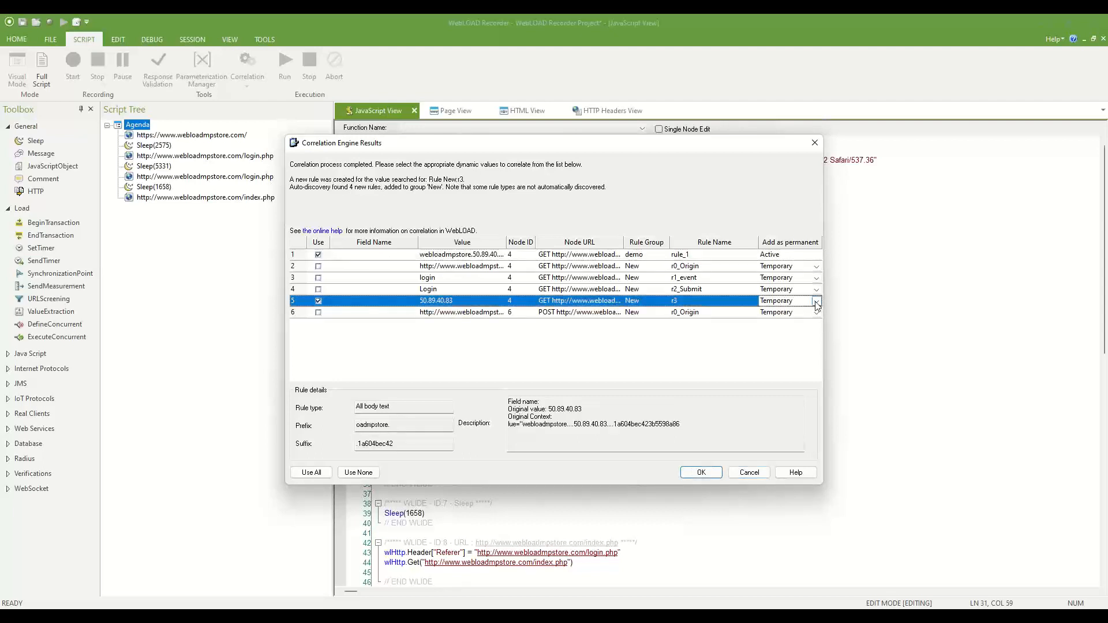
{"action": "left_click", "coordinate": [817, 305]}
{"action": "left_click", "coordinate": [779, 320]}
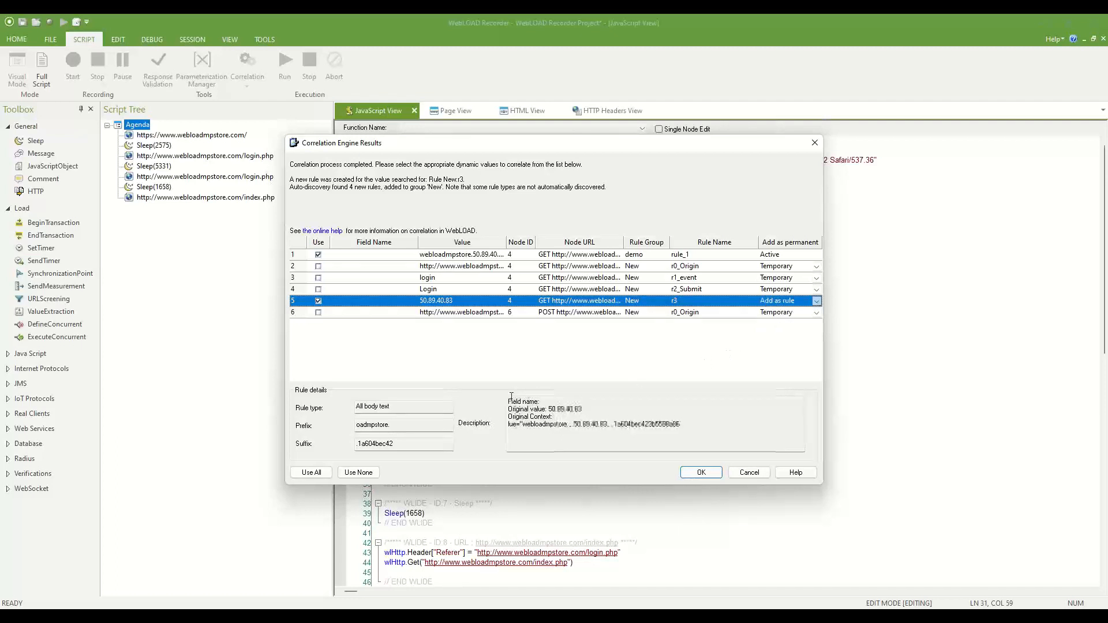
Review r3's description with prefix oadmpstore. and suffix .1a604bec42, then rule_1's details.
{"action": "left_click", "coordinate": [687, 424]}
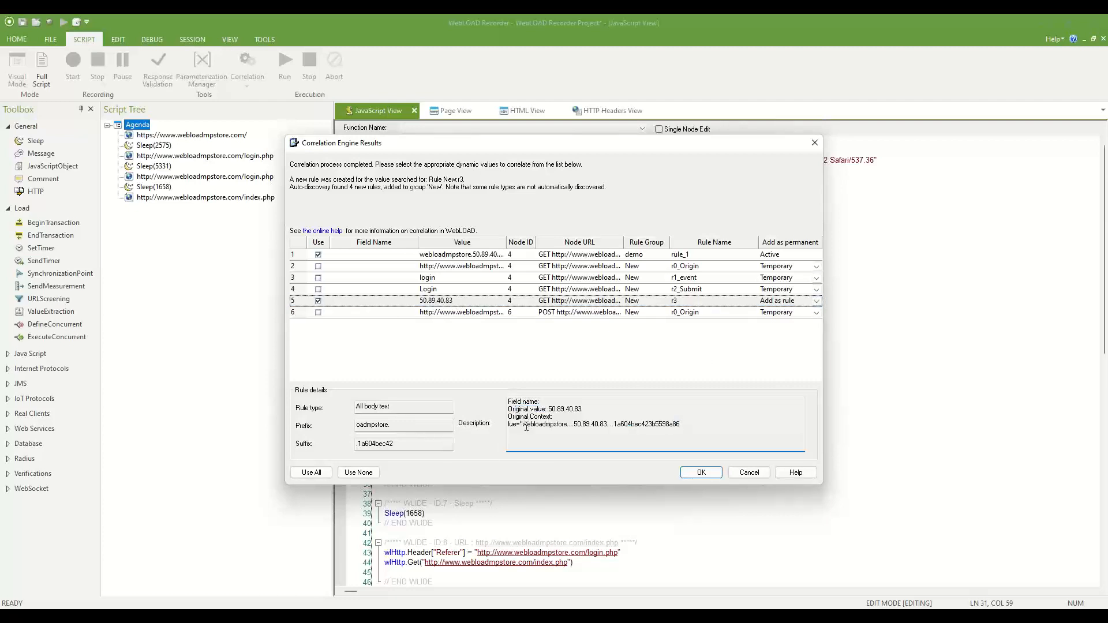
{"action": "left_click_drag", "start_coordinate": [522, 424], "coordinate": [670, 425]}
{"action": "left_click", "coordinate": [568, 426]}
{"action": "left_click", "coordinate": [670, 426]}
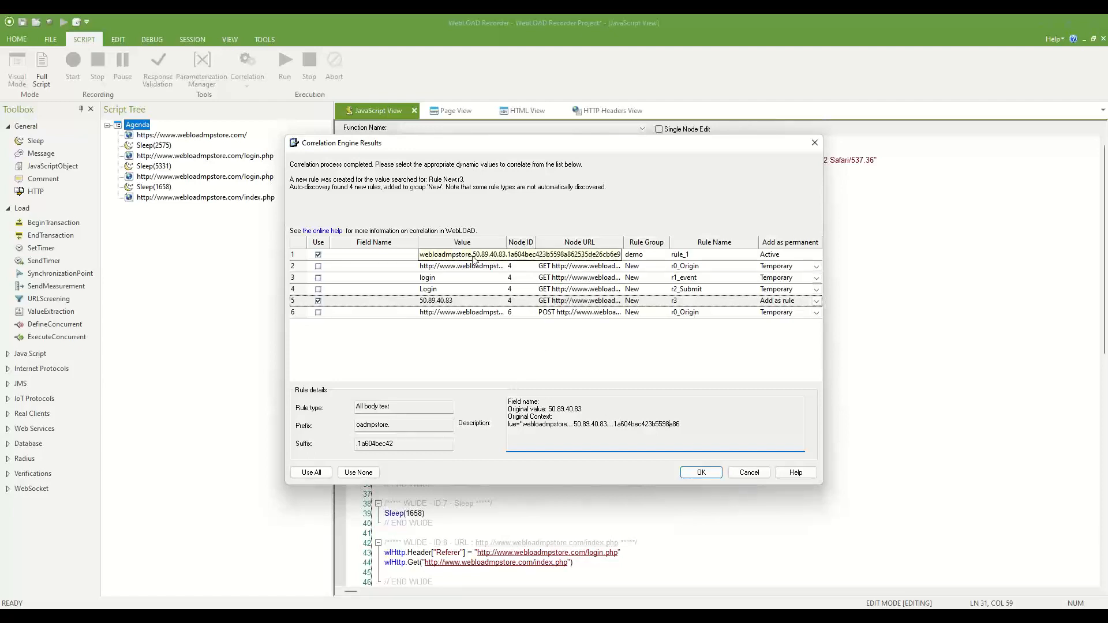
{"action": "left_click", "coordinate": [318, 256]}
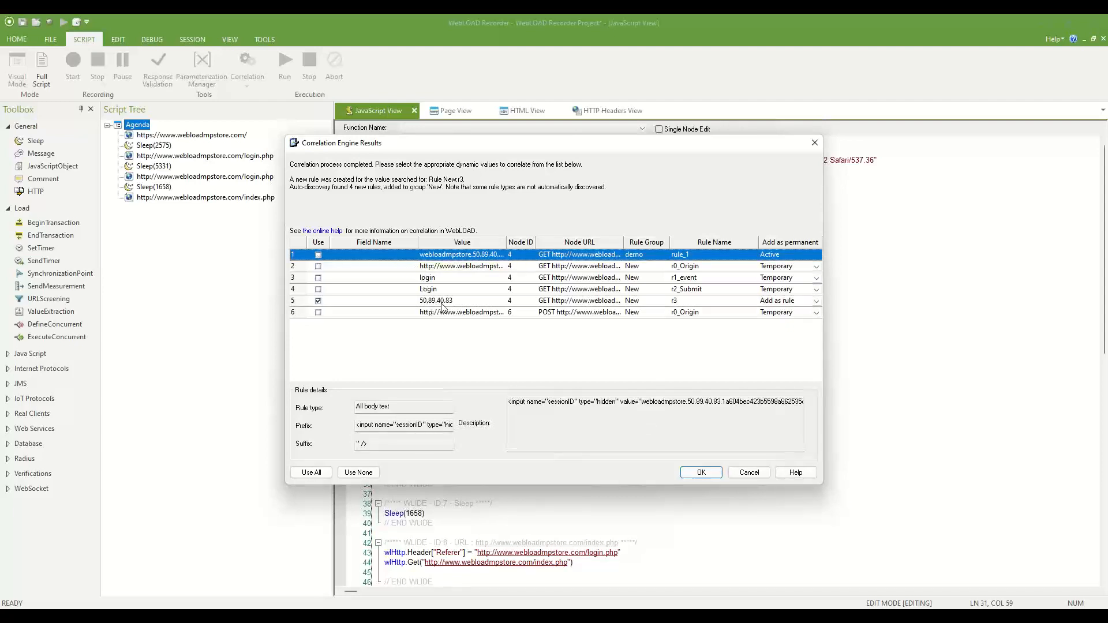
Apply the r3 correlation, check script lines 20 and 35–36, then replay the script without saving.
{"action": "left_click", "coordinate": [697, 476]}
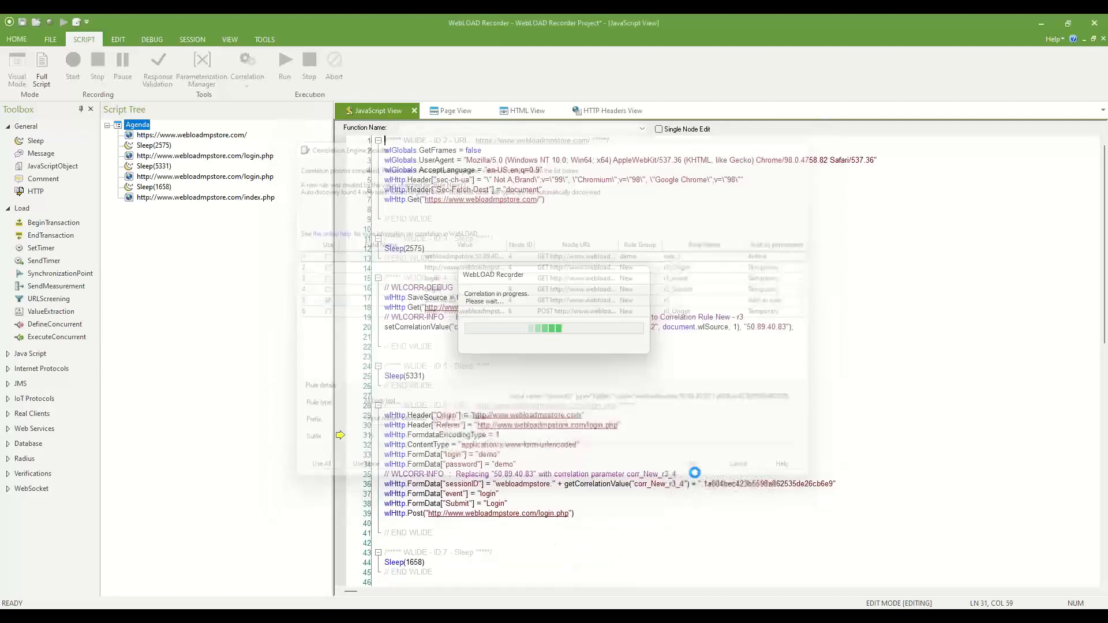
{"action": "left_click", "coordinate": [602, 341]}
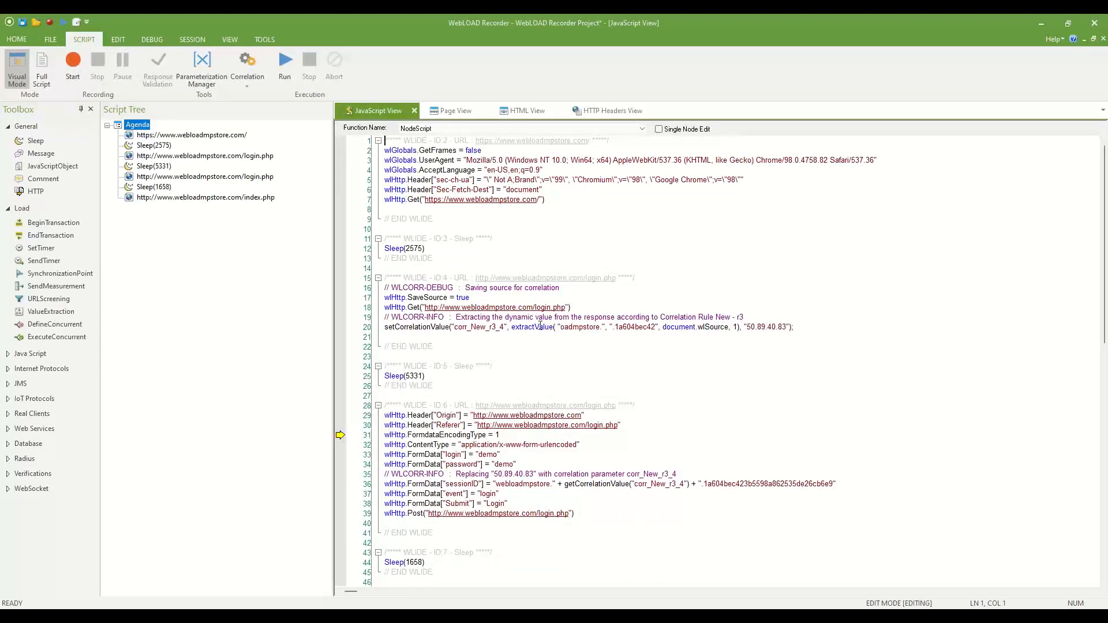
{"action": "left_click_drag", "start_coordinate": [557, 327], "coordinate": [662, 328]}
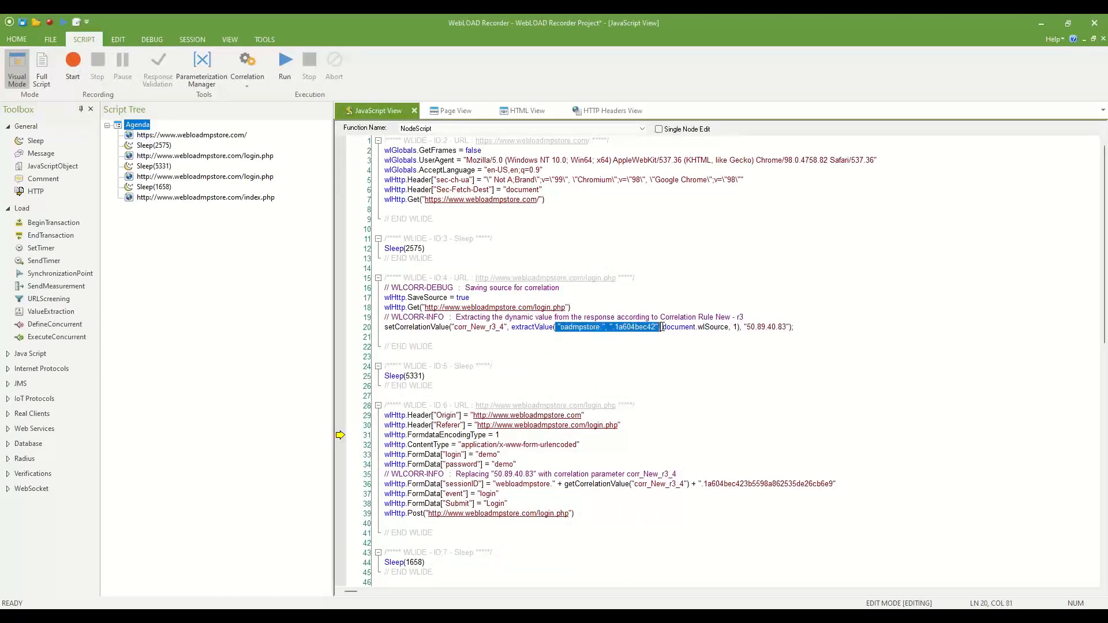
{"action": "left_click", "coordinate": [661, 327]}
{"action": "left_click_drag", "start_coordinate": [492, 477], "coordinate": [591, 484]}
{"action": "left_click", "coordinate": [606, 493]}
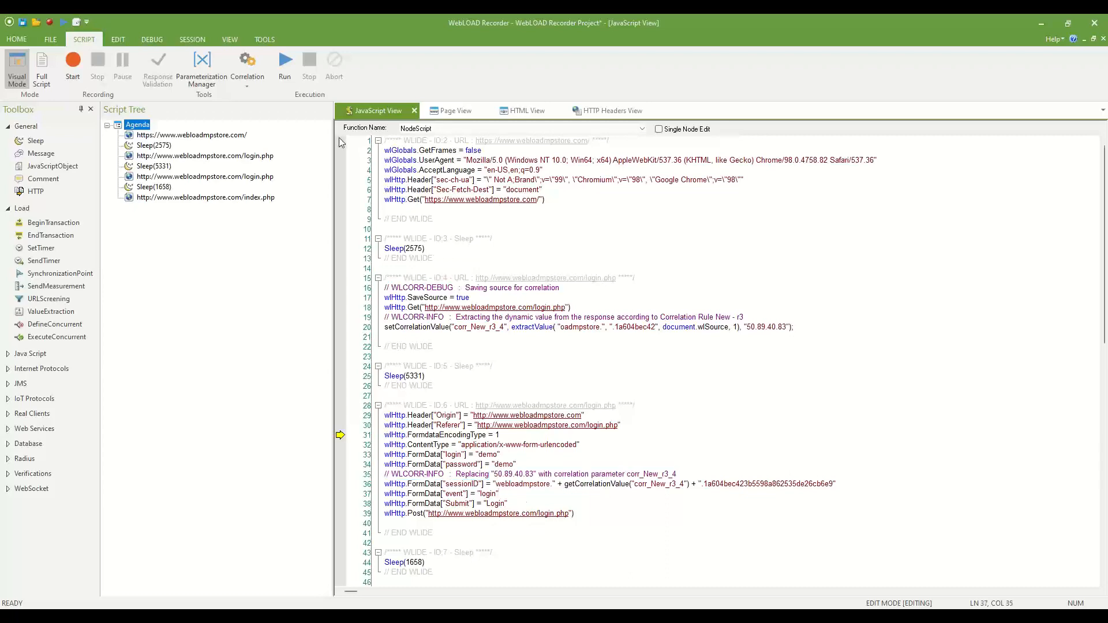
{"action": "left_click", "coordinate": [286, 64]}
{"action": "left_click", "coordinate": [569, 342]}
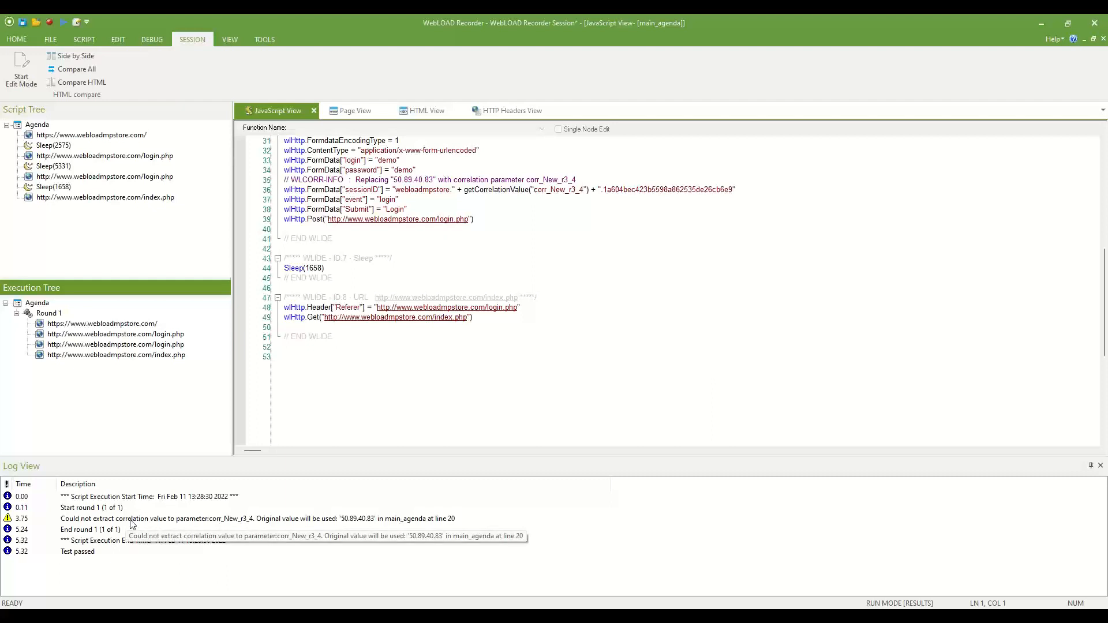
Trace the extraction warning to line 20 and its oadmpstore and 1a604bec42 boundaries.
{"action": "double_click", "coordinate": [257, 524]}
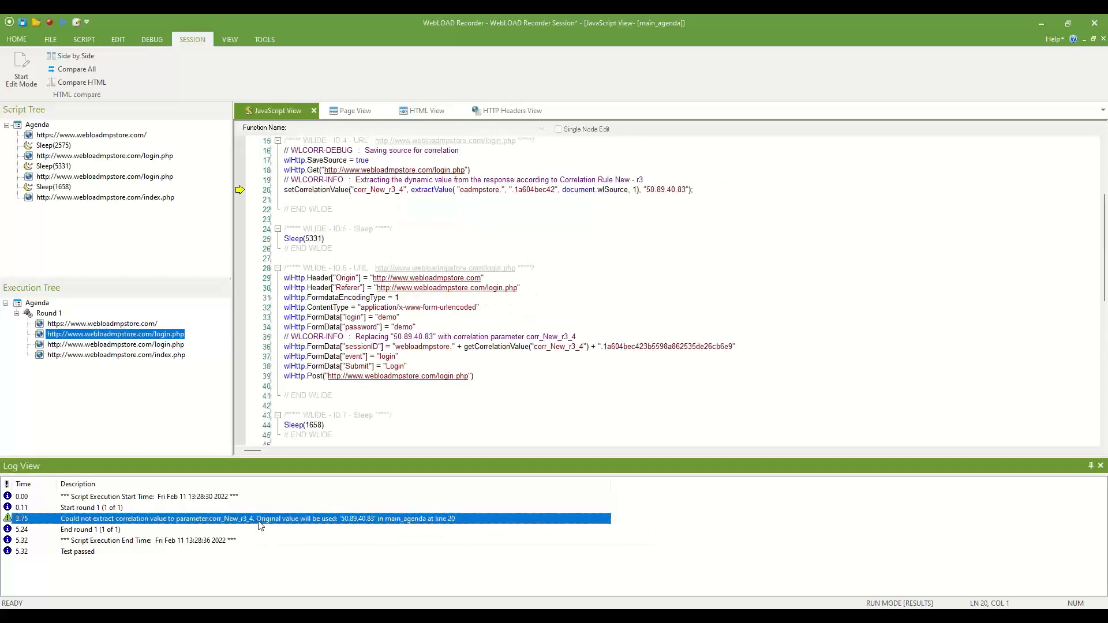
{"action": "scroll", "coordinate": [429, 268], "scroll_direction": "up", "scroll_amount": 2}
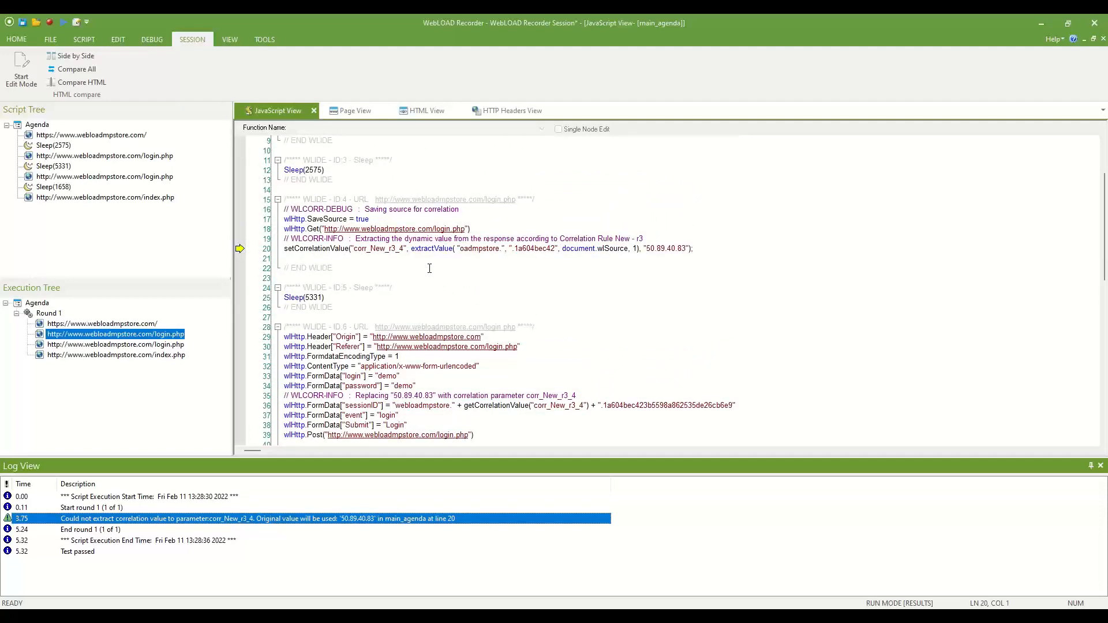
{"action": "scroll", "coordinate": [429, 268], "scroll_direction": "up", "scroll_amount": 2}
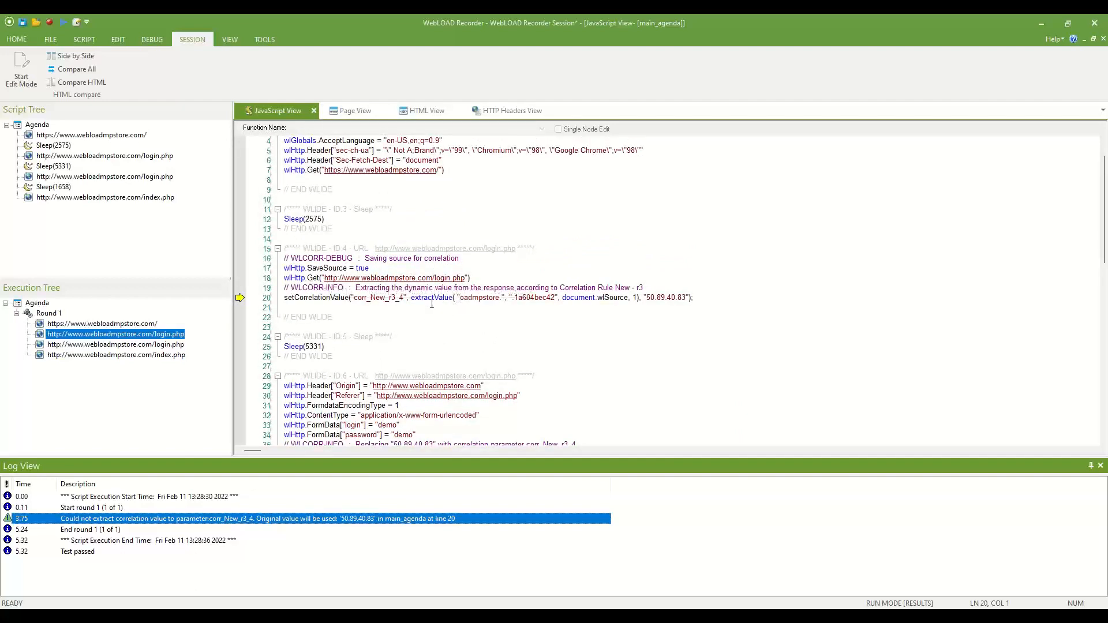
{"action": "double_click", "coordinate": [475, 301]}
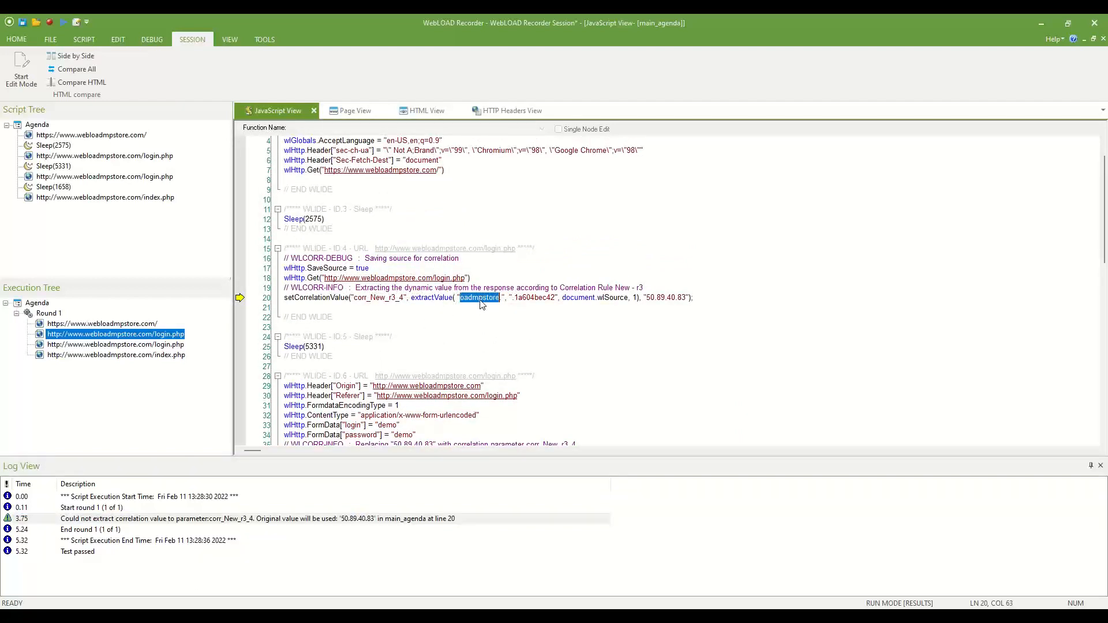
{"action": "double_click", "coordinate": [526, 298]}
{"action": "key", "text": "ctrl+c"}
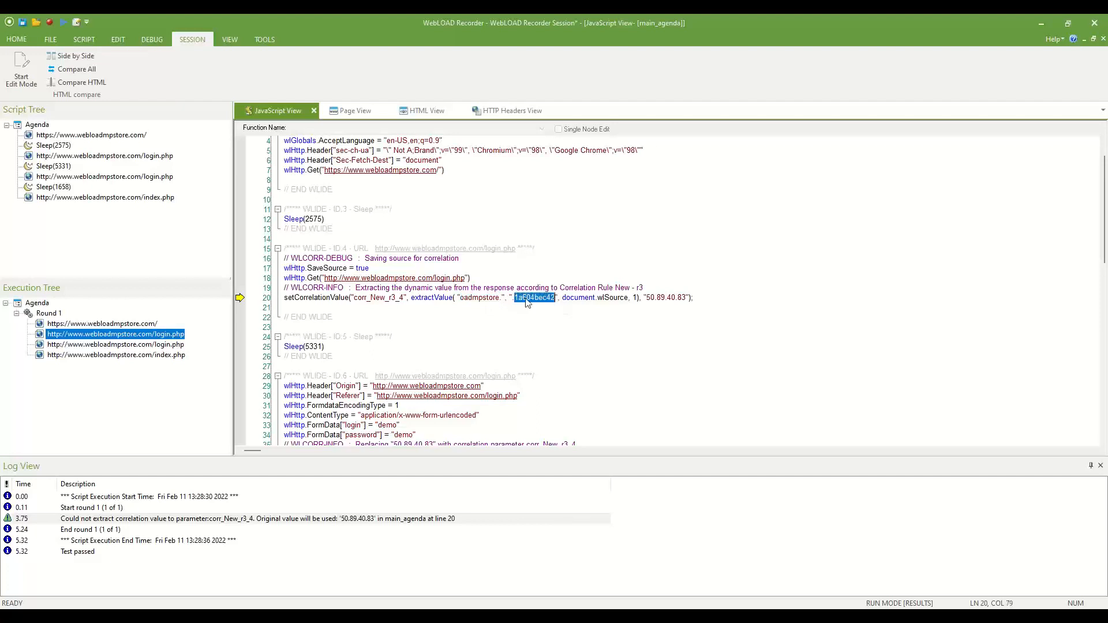
Locate the login.php request in the tree and compare its recorded and replayed HTML in WinMerge.
{"action": "right_click", "coordinate": [365, 292]}
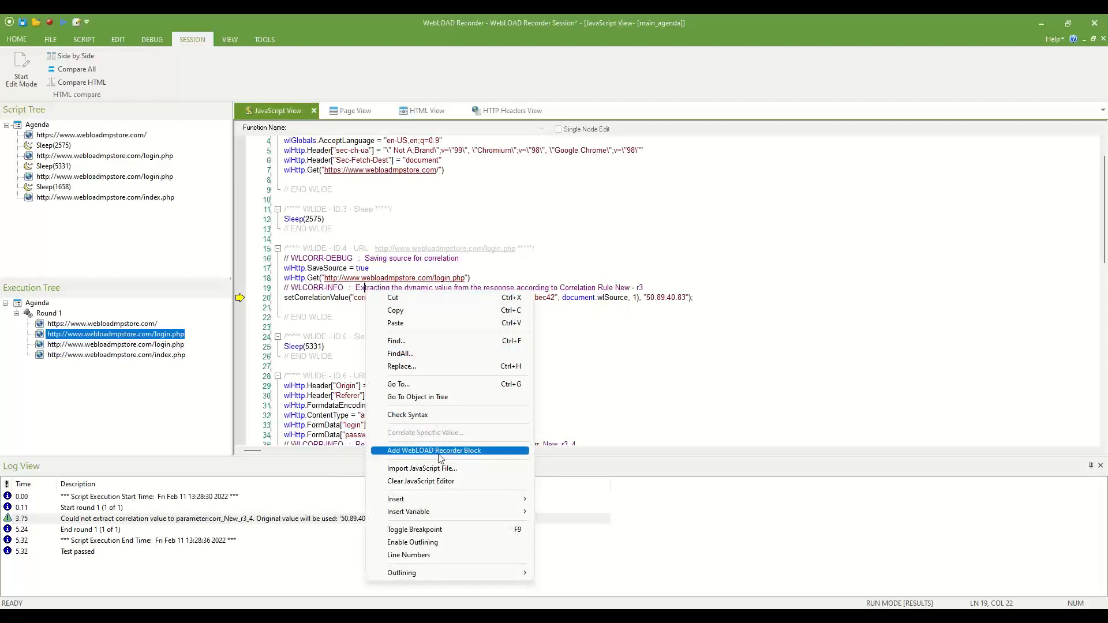
{"action": "left_click", "coordinate": [436, 398]}
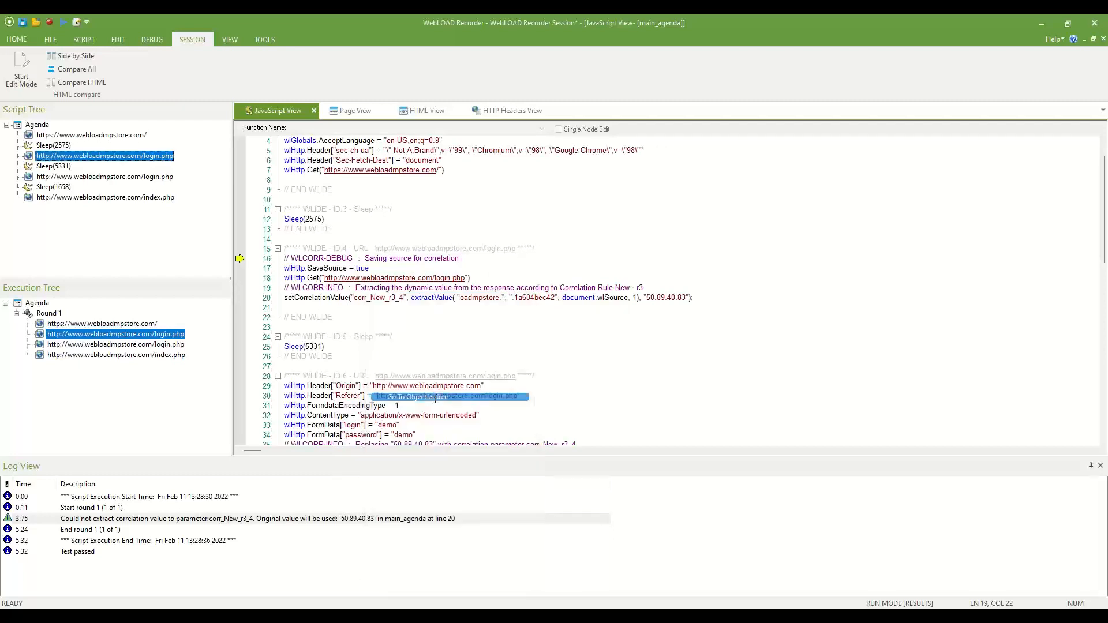
{"action": "left_click", "coordinate": [95, 84]}
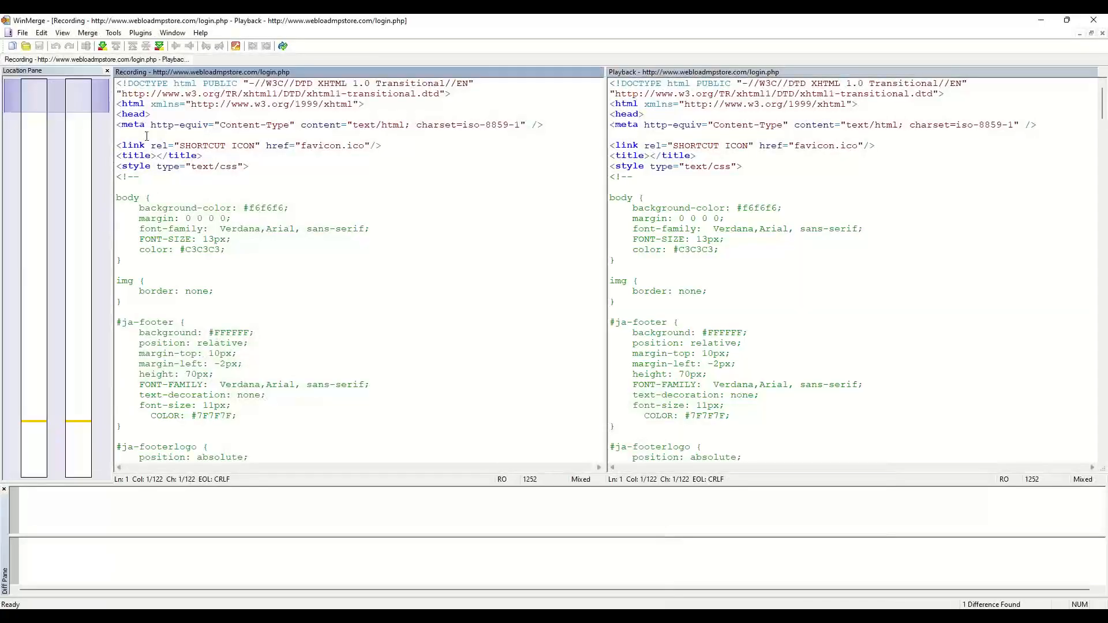
{"action": "key", "text": "ctrl+f"}
{"action": "key", "text": "ctrl+v"}
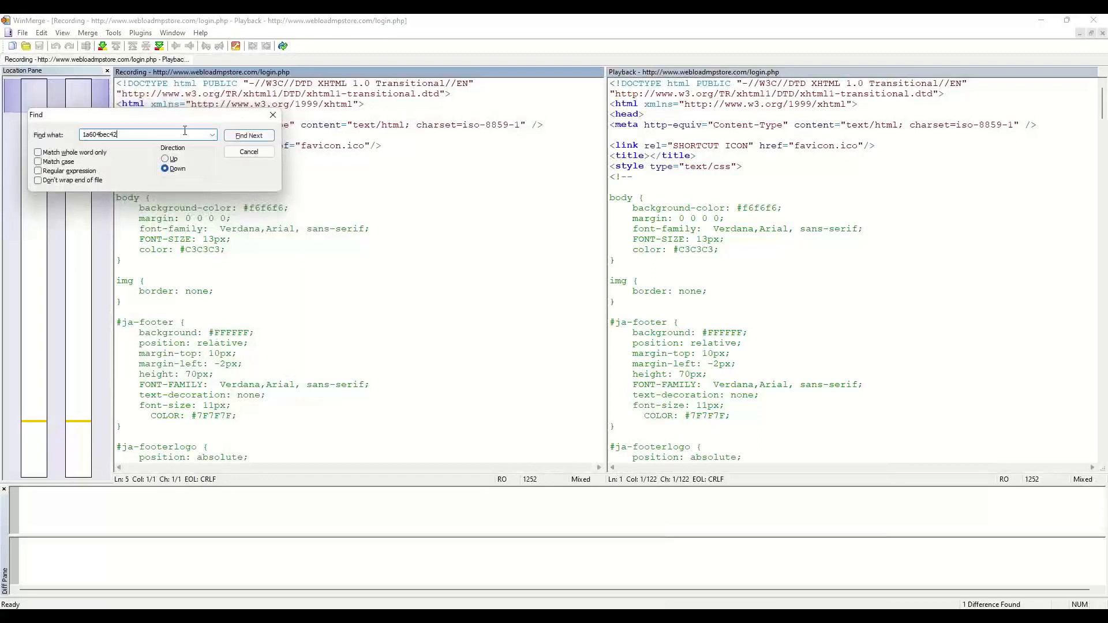
{"action": "left_click", "coordinate": [237, 135]}
{"action": "key", "text": "ctrl+c"}
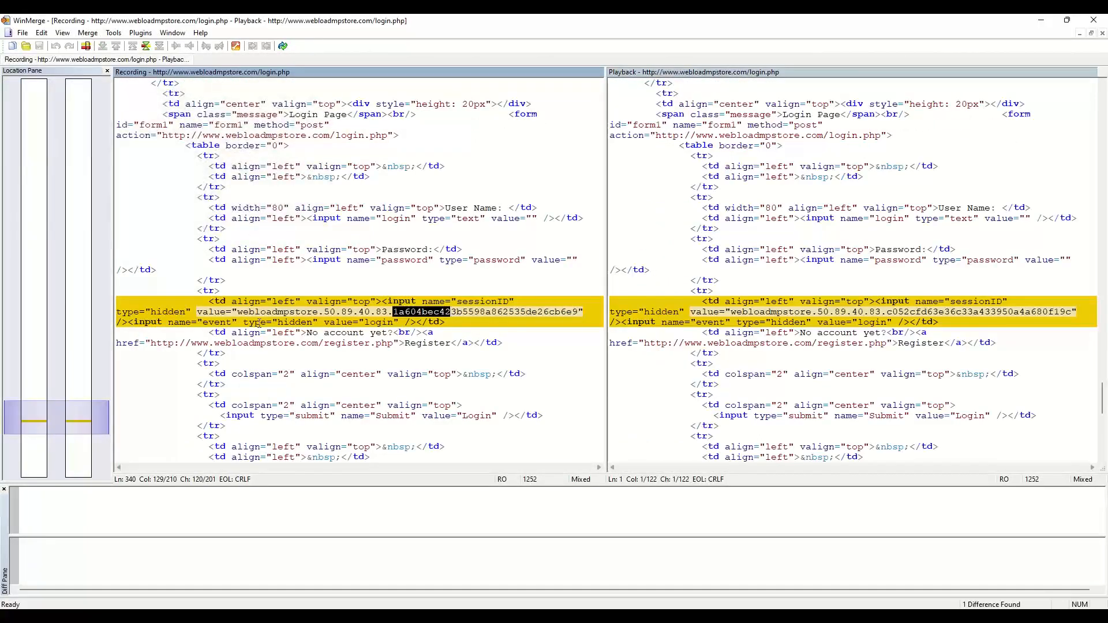
Search the playback page for 1a604bec42 and confirm it cannot be found.
{"action": "left_click", "coordinate": [656, 145]}
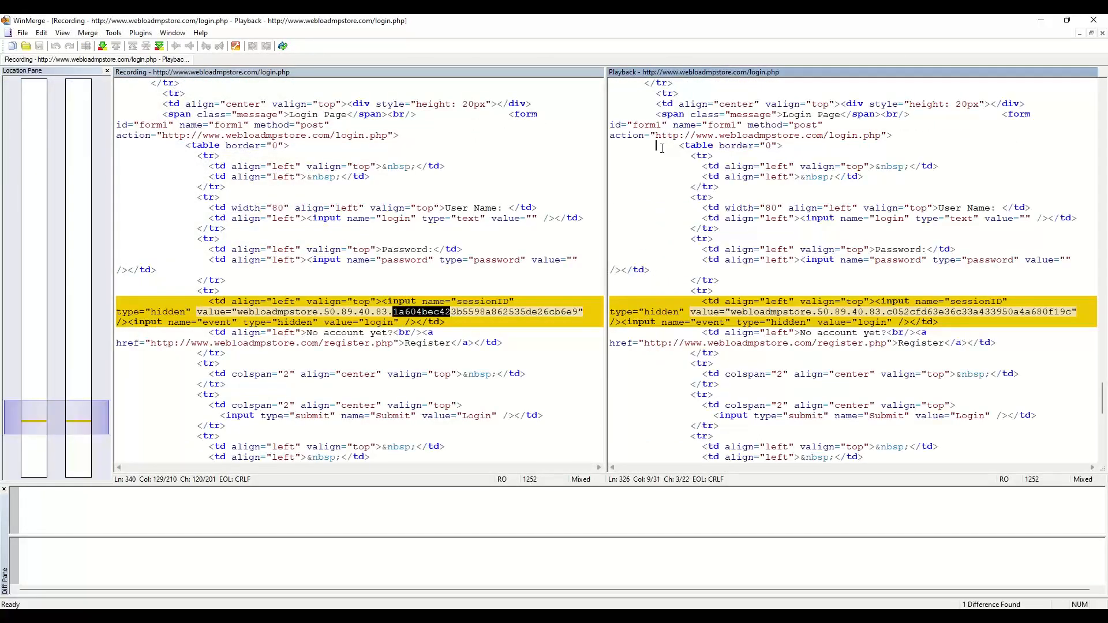
{"action": "key", "text": "ctrl+f"}
{"action": "key", "text": "ctrl+v"}
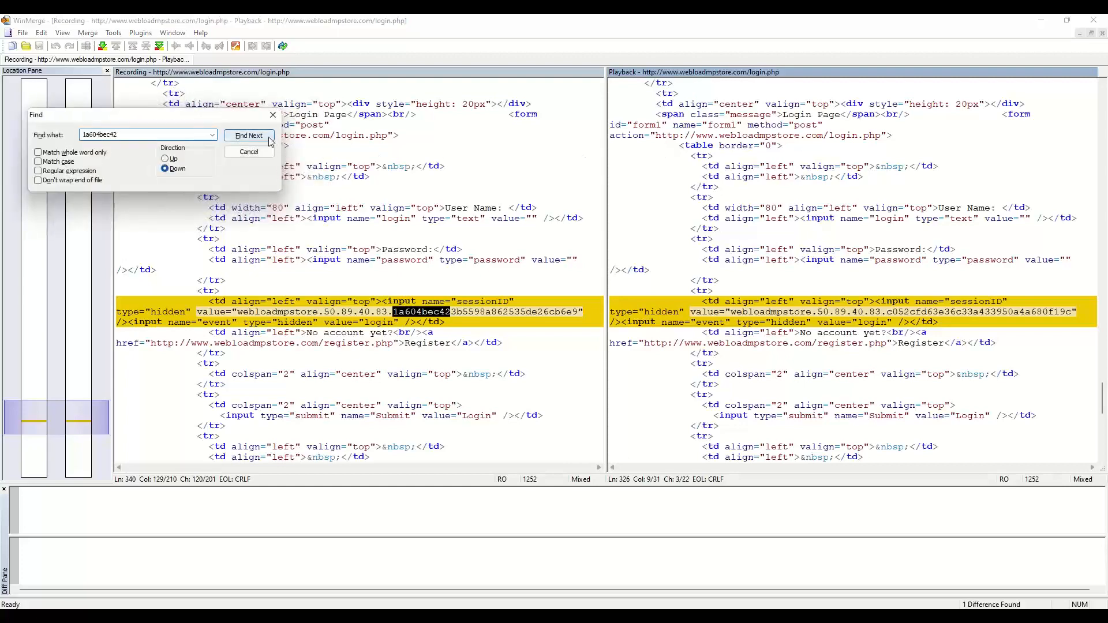
{"action": "left_click", "coordinate": [248, 135]}
{"action": "left_click", "coordinate": [154, 173]}
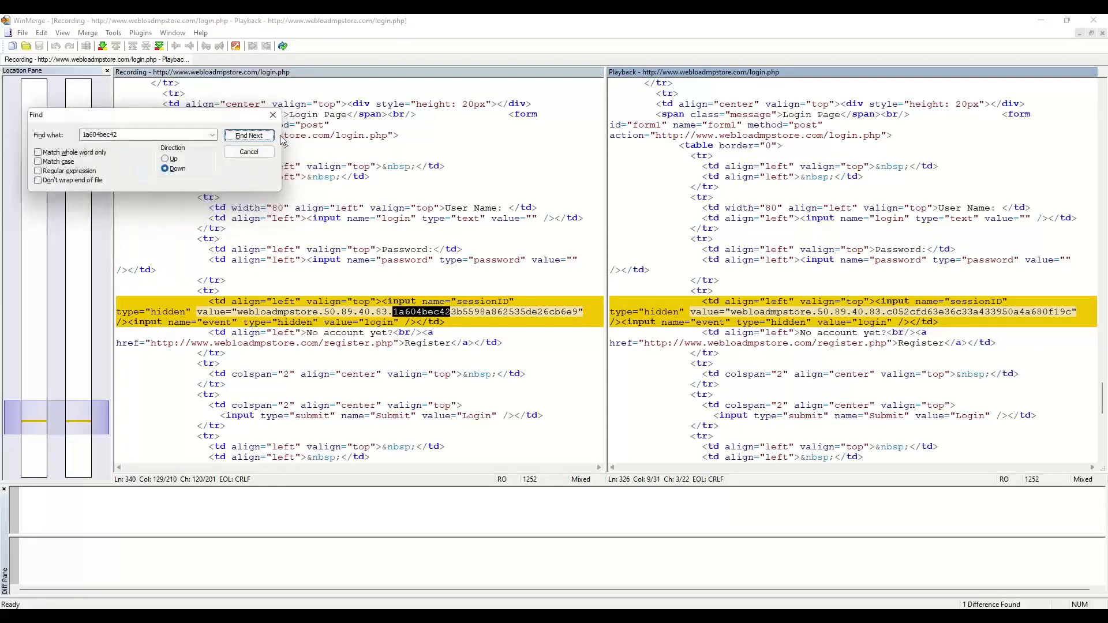
{"action": "left_click", "coordinate": [273, 115]}
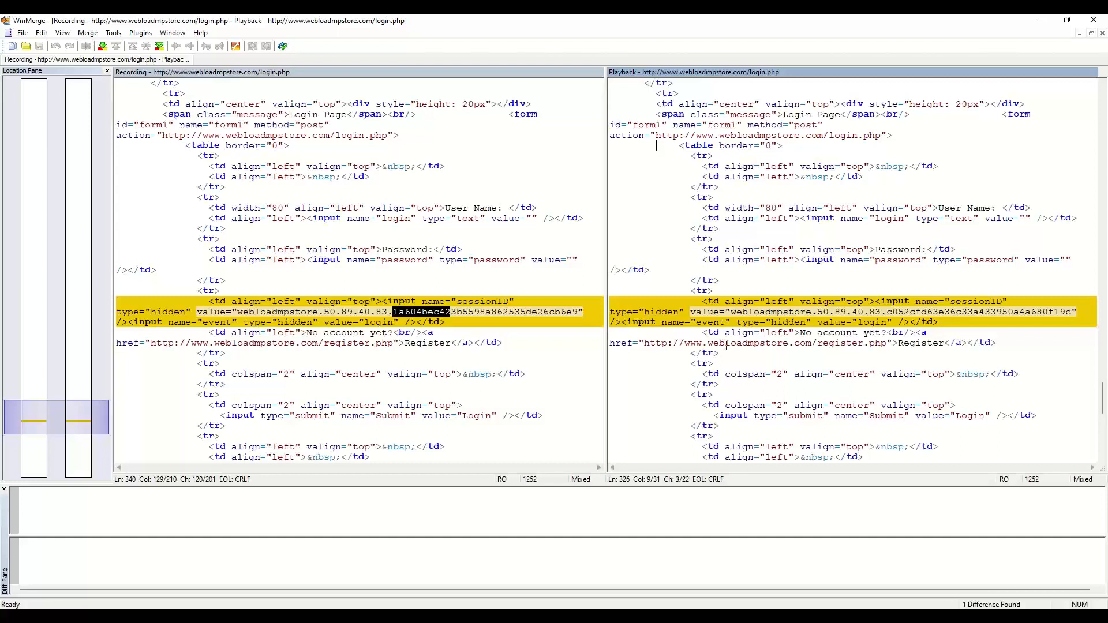
Back in WebLOAD Recorder, select the Log View warning that corr_New_r3_4 couldn't be extracted.
{"action": "left_click", "coordinate": [616, 615]}
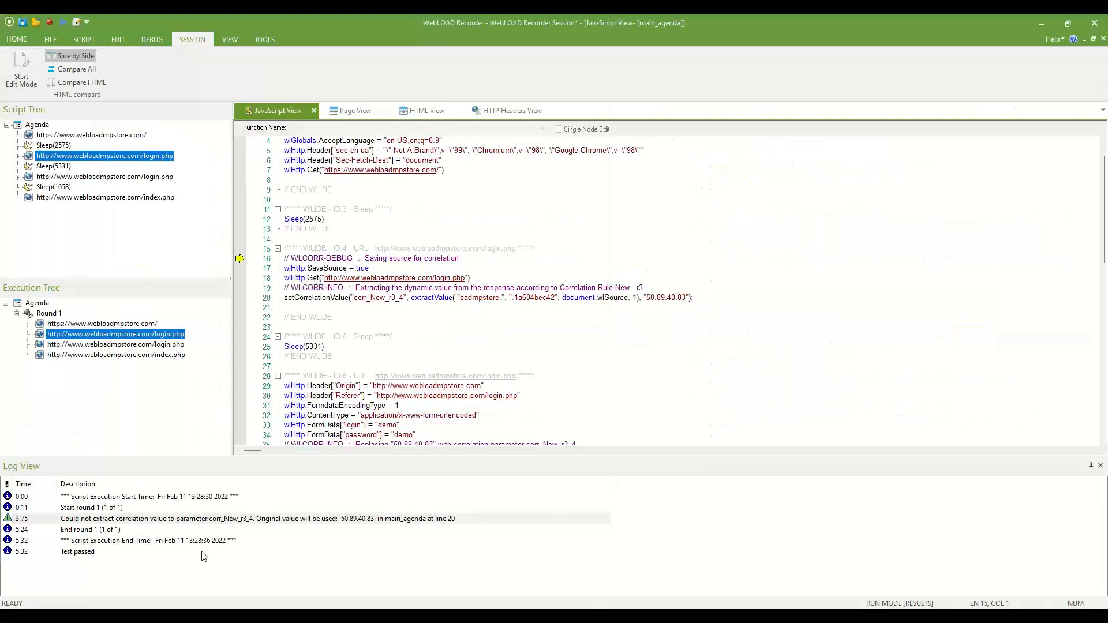
{"action": "left_click", "coordinate": [184, 521]}
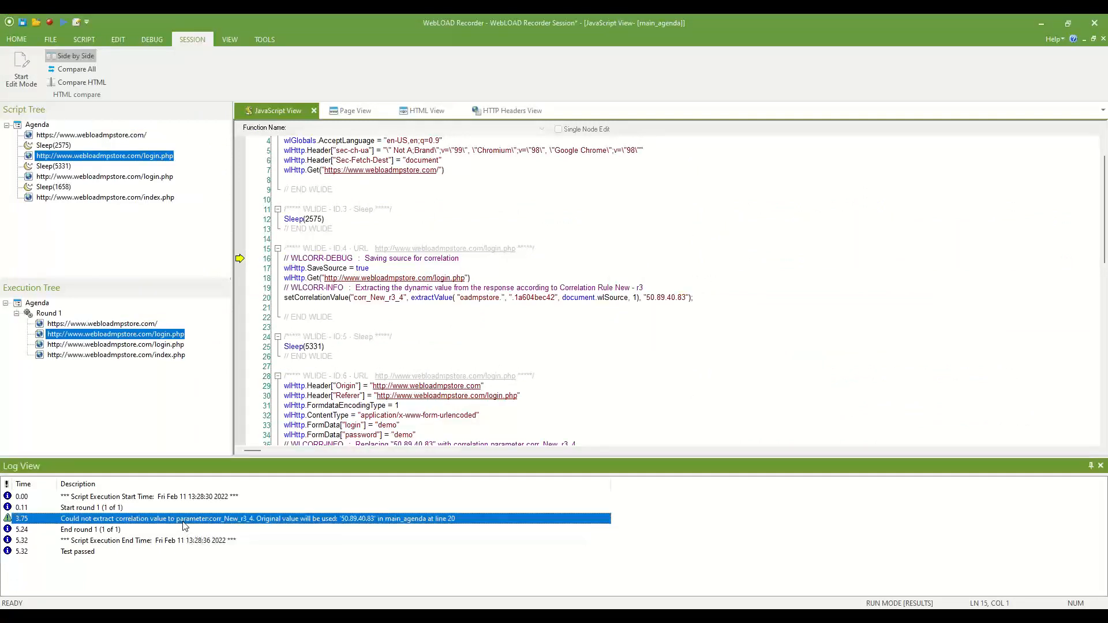